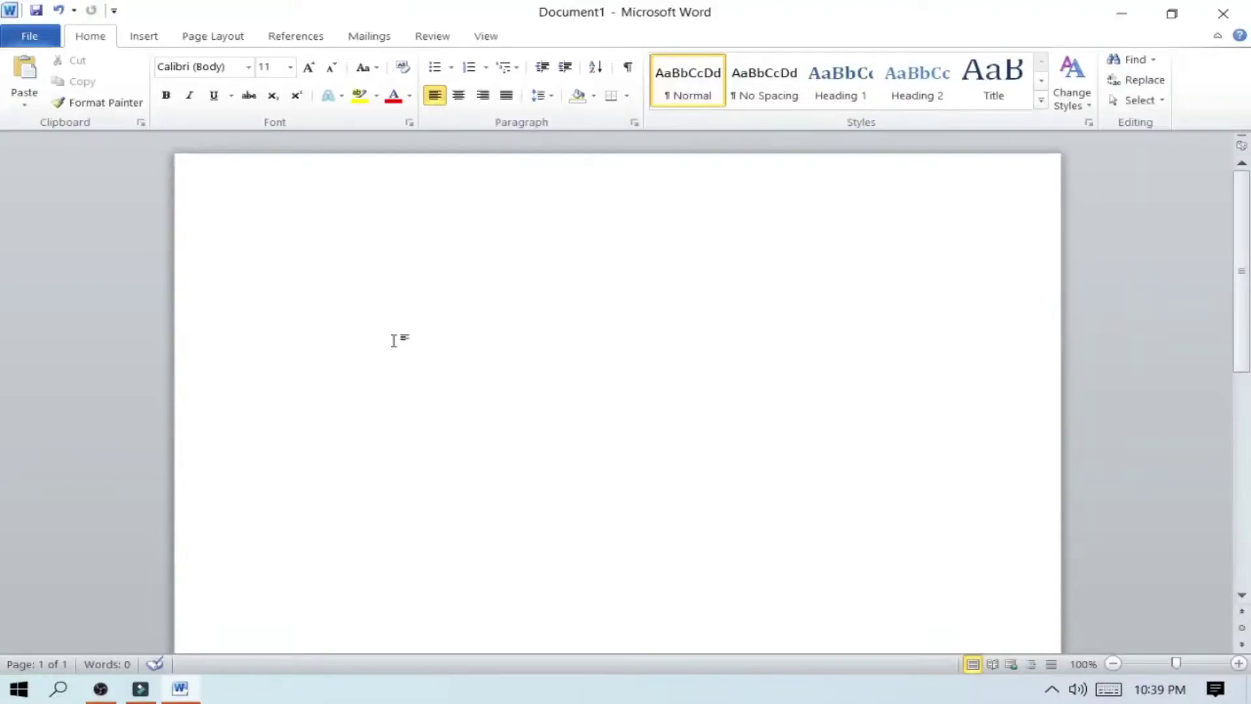
Pick the Flowchart: Manual Input shape from the Insert Shapes gallery
click(144, 36)
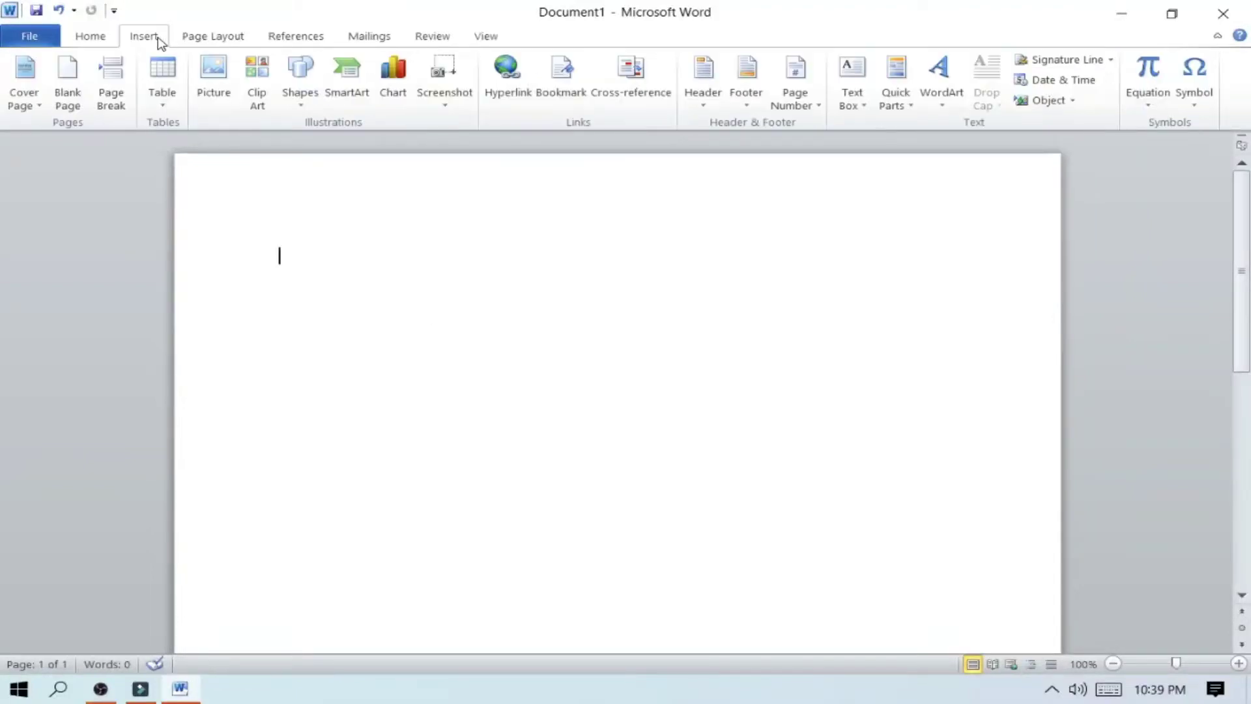
click(302, 110)
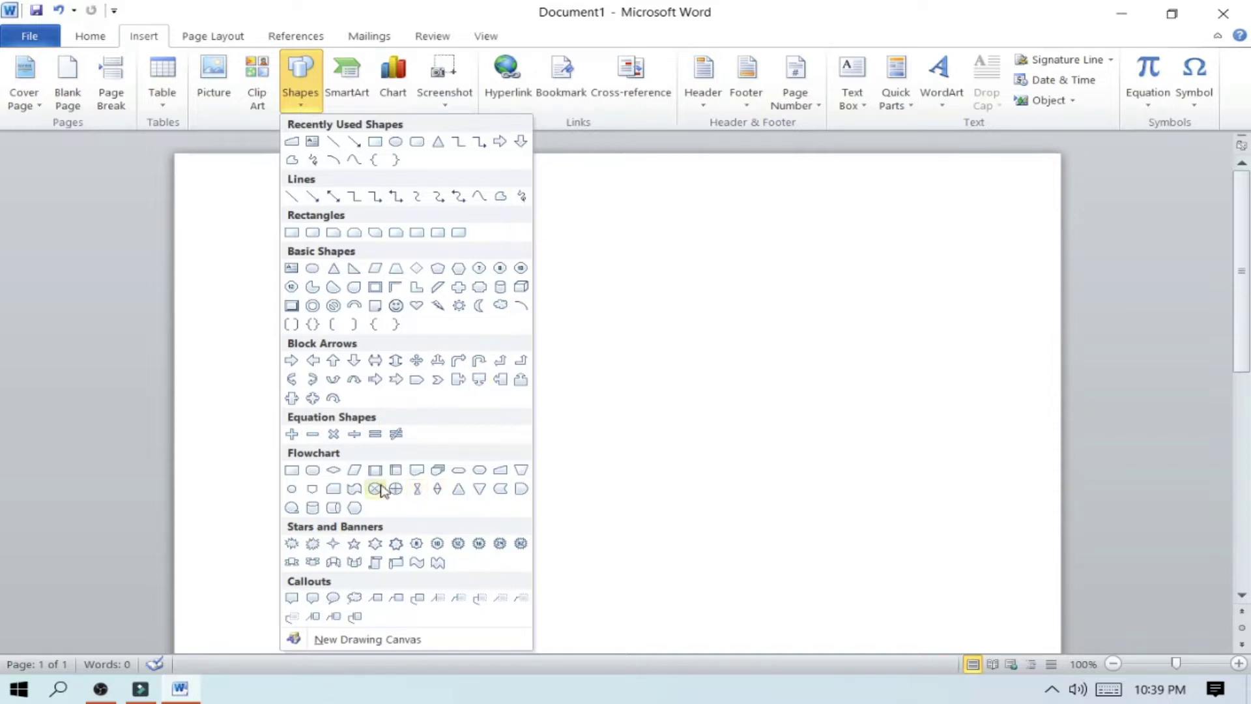
click(499, 471)
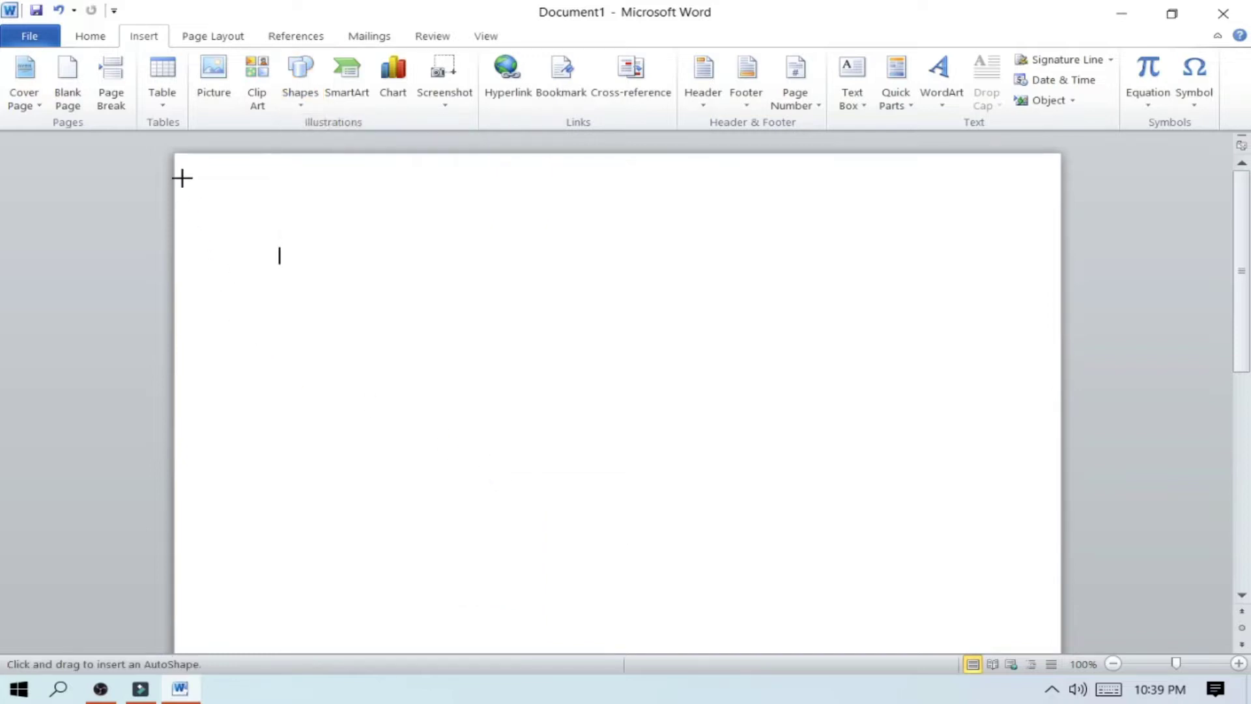
Draw a blue Manual Input banner, stretch it to the left page edge, rotate it 180° and move it flush to the top
mouse_move(199, 185)
mouse_down()
mouse_move(914, 340)
mouse_move(1060, 337)
mouse_up()
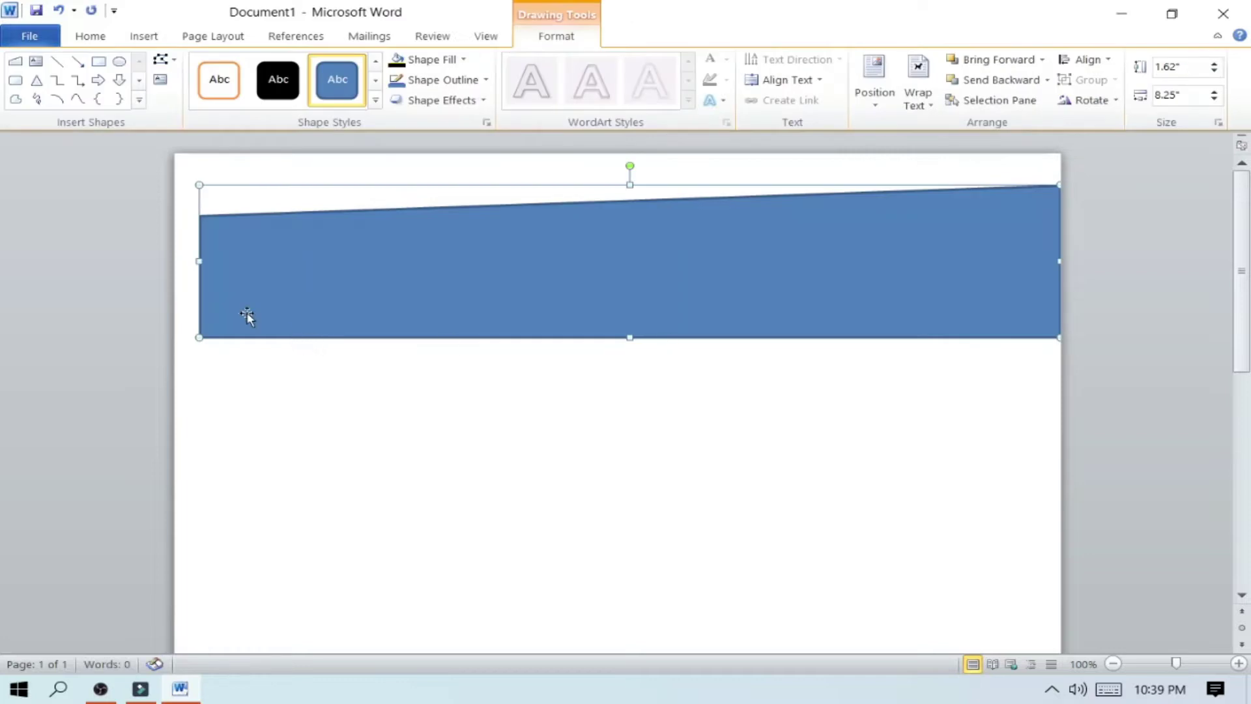
drag(199, 260, 173, 261)
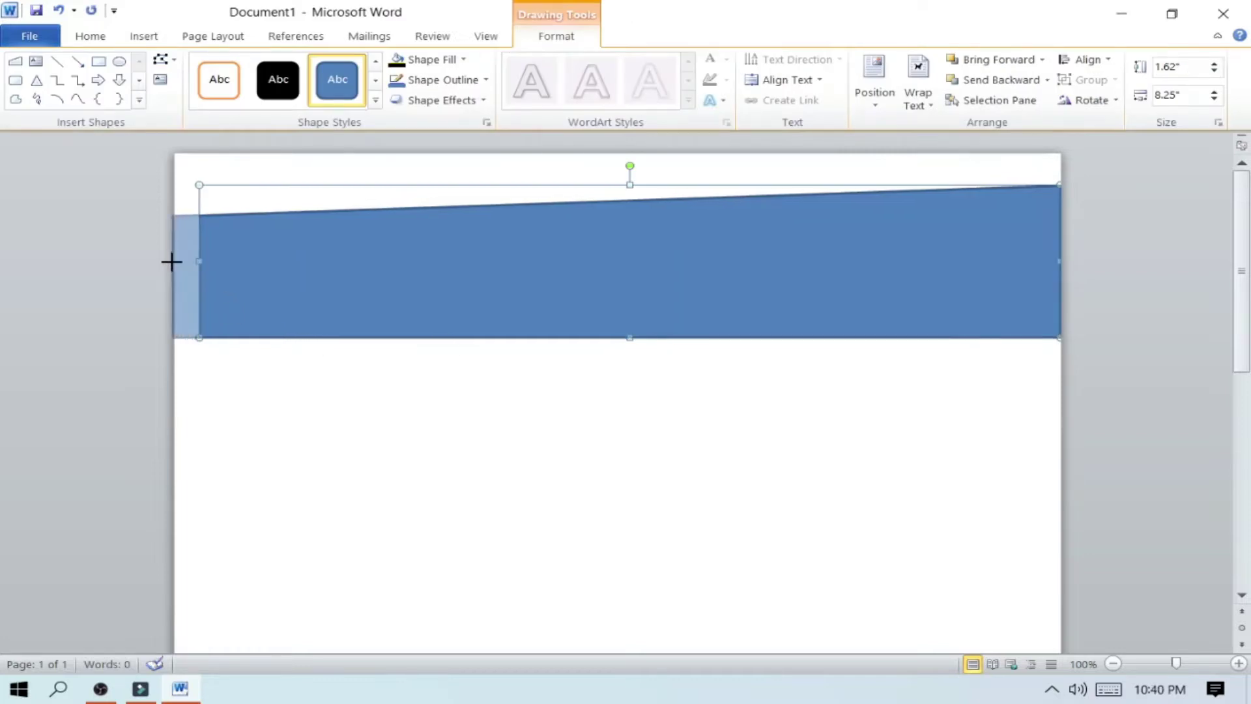
mouse_move(613, 168)
mouse_down()
mouse_move(645, 539)
mouse_move(636, 544)
mouse_up()
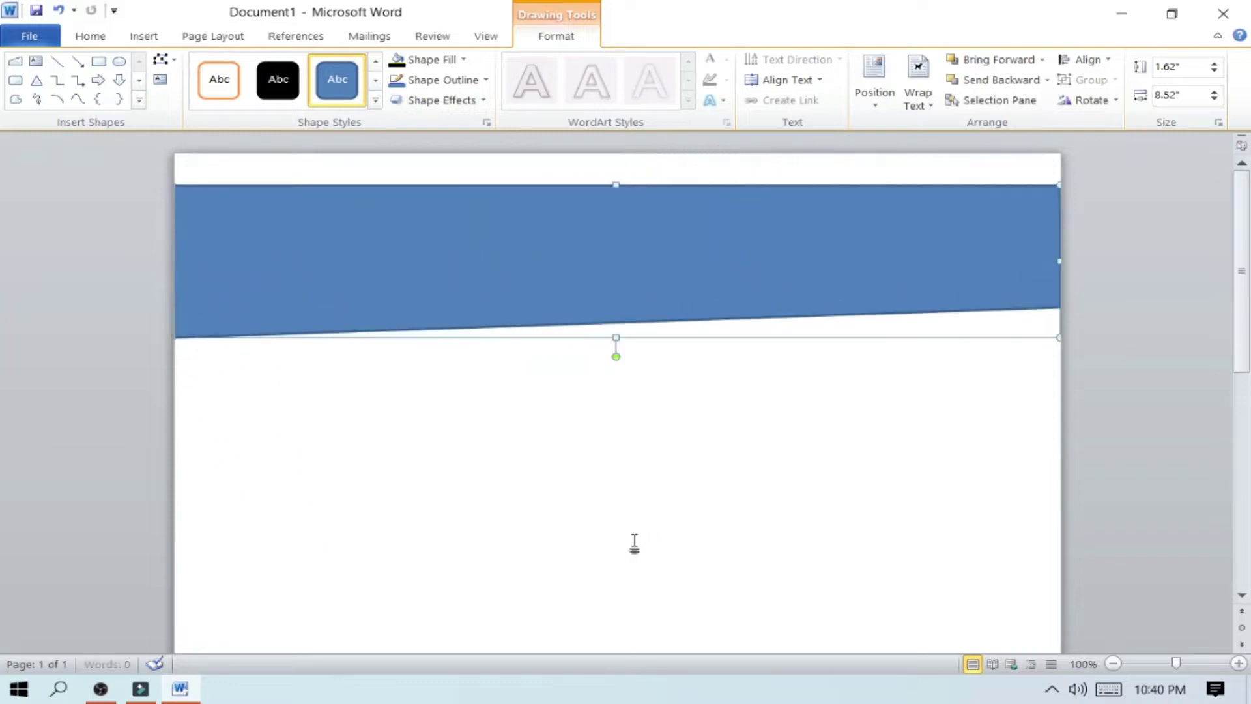
drag(709, 272, 708, 241)
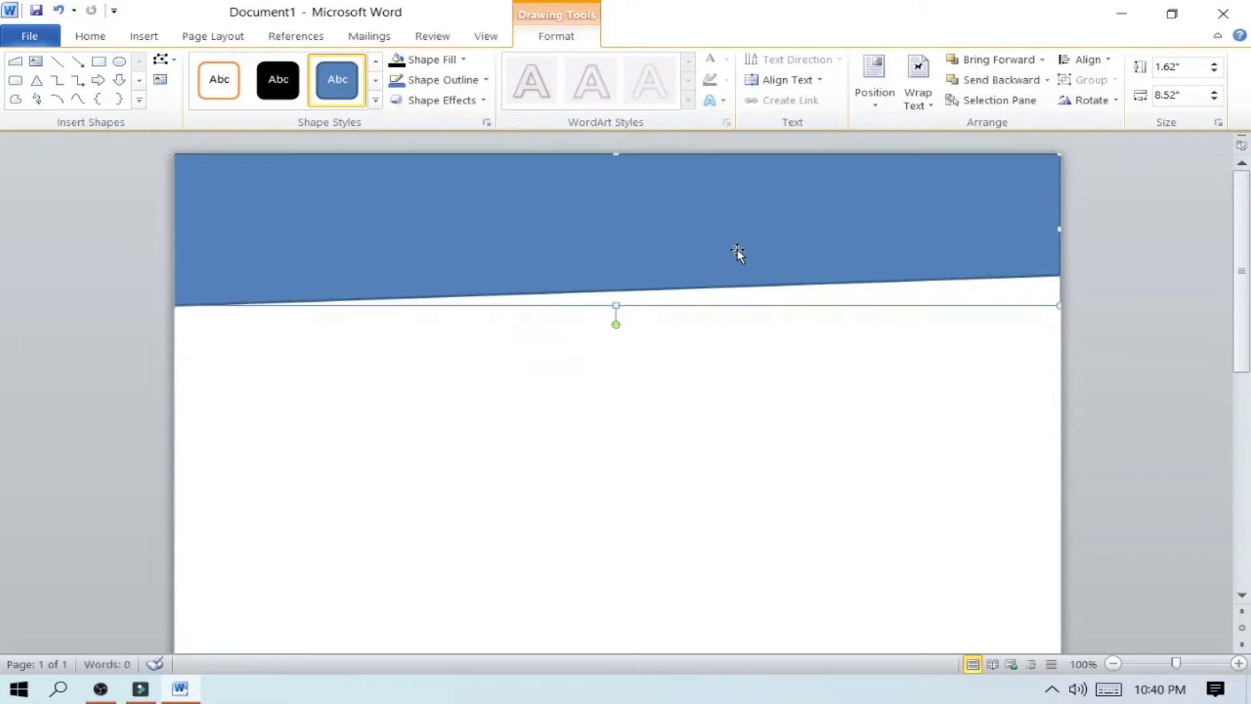
Copy and paste the blue banner, then move the duplicate over the original
click(592, 387)
click(606, 246)
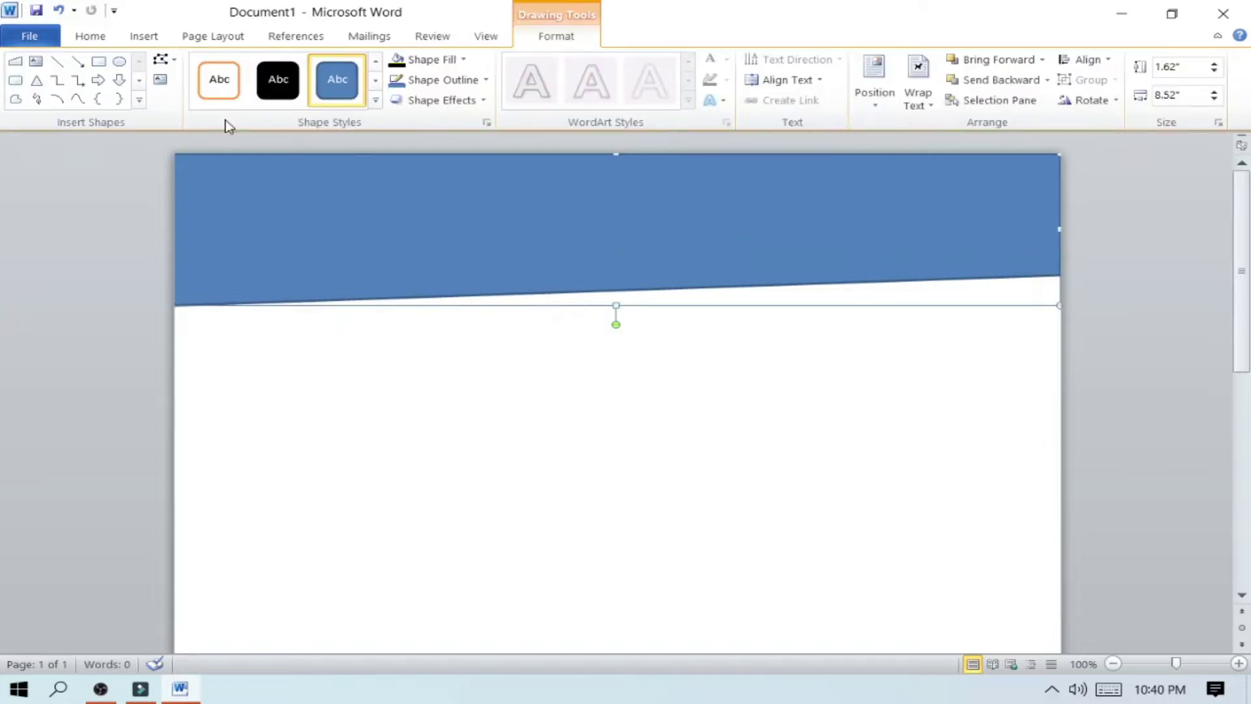
click(81, 35)
click(79, 81)
click(25, 77)
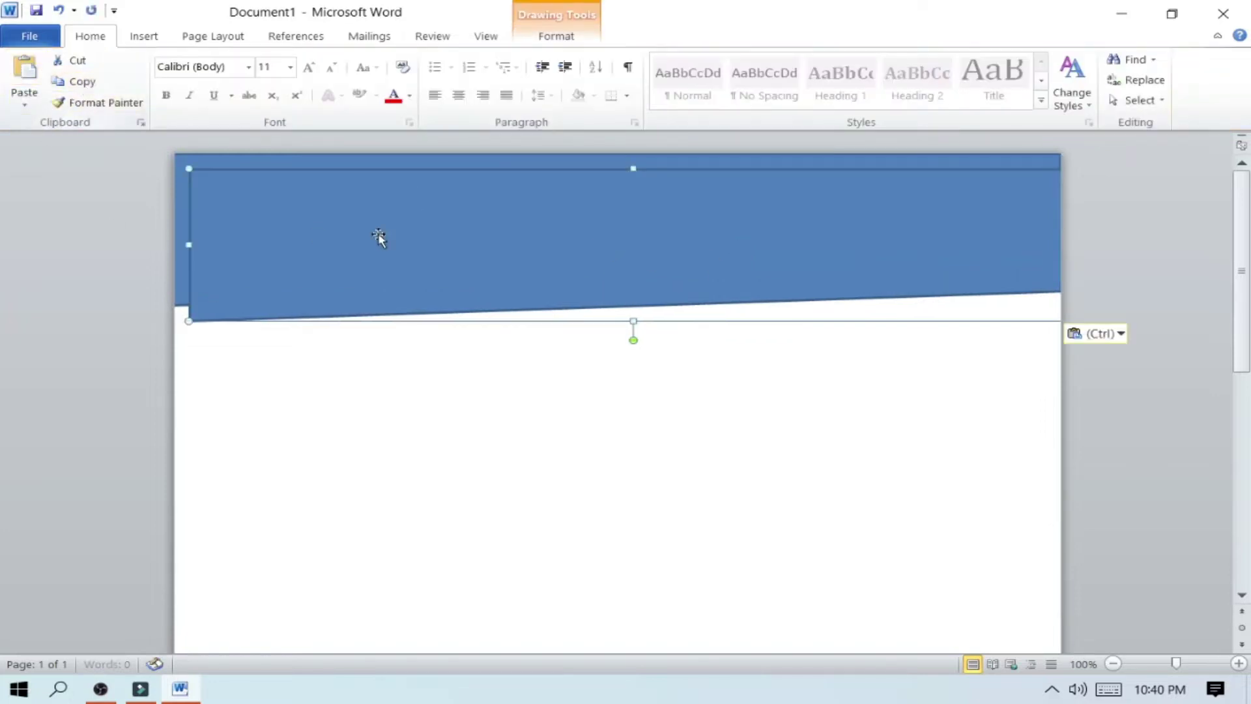
drag(448, 234, 433, 222)
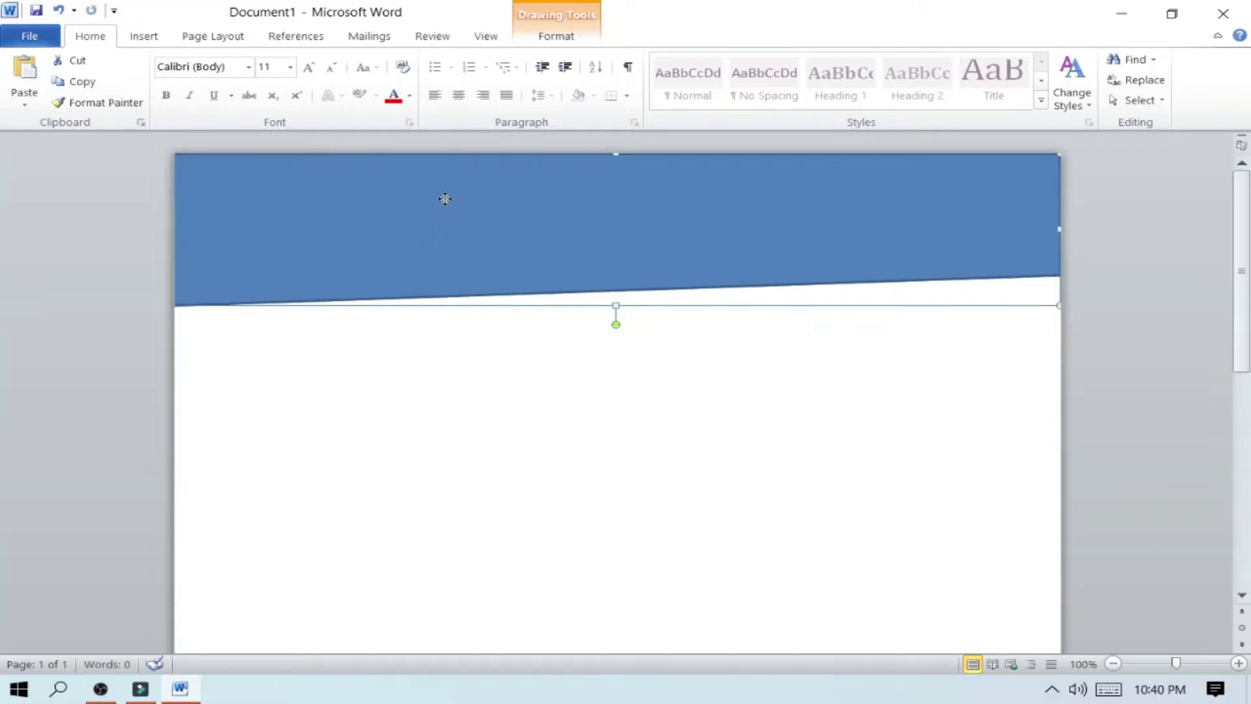
Fill the duplicate light orange and nudge it up so a blue stripe shows below
click(144, 37)
click(554, 37)
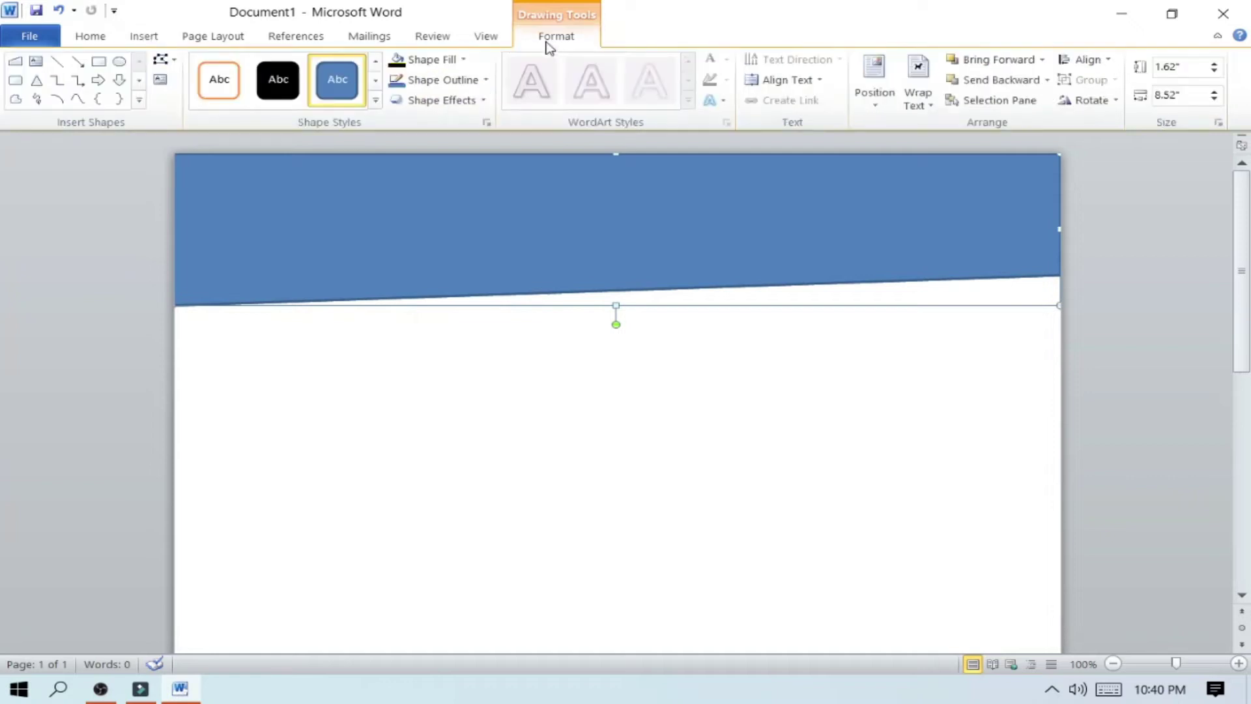
click(463, 59)
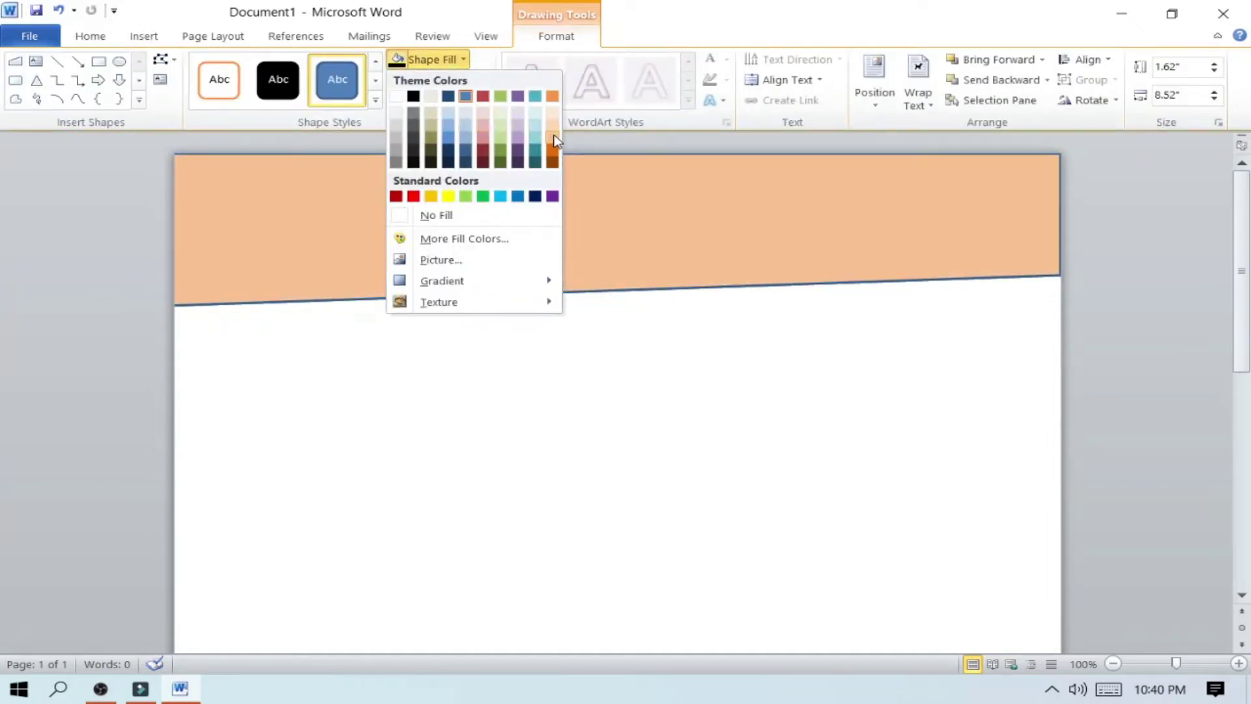
click(554, 139)
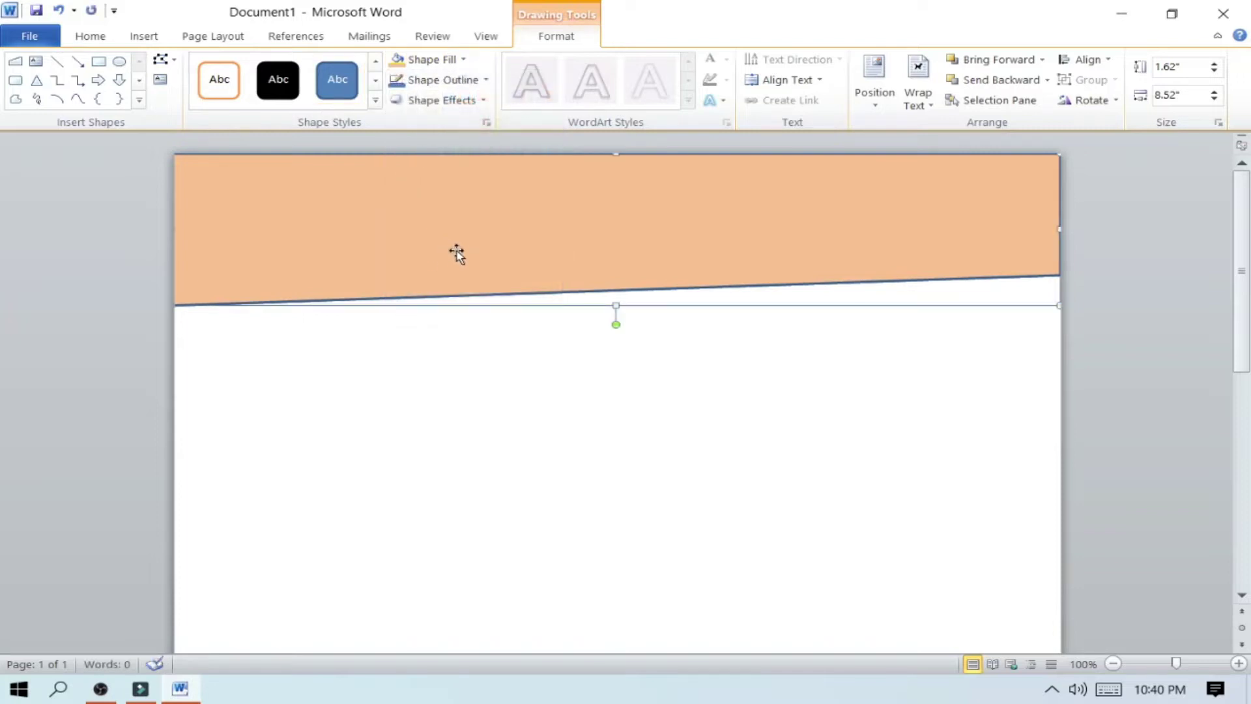
key(Up)
key(Up)
key(Up)
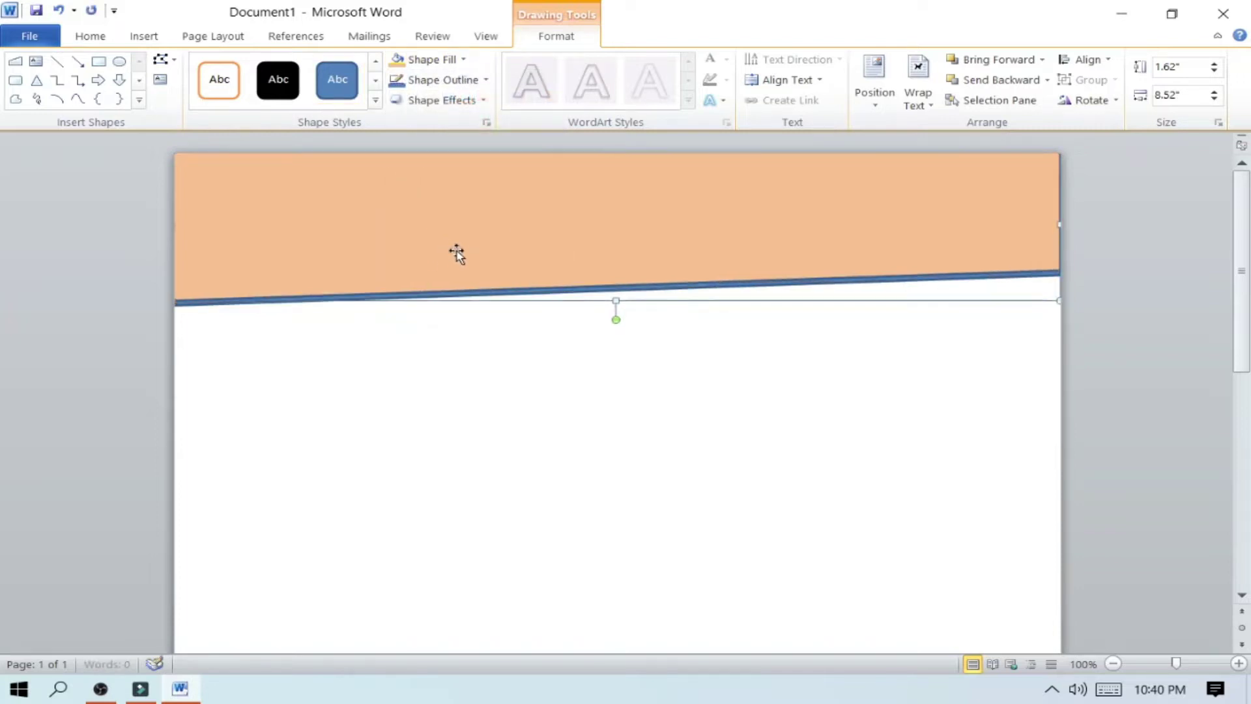
key(Up)
key(Up)
key(Up)
key(Up)
key(Up)
key(Up)
key(Up)
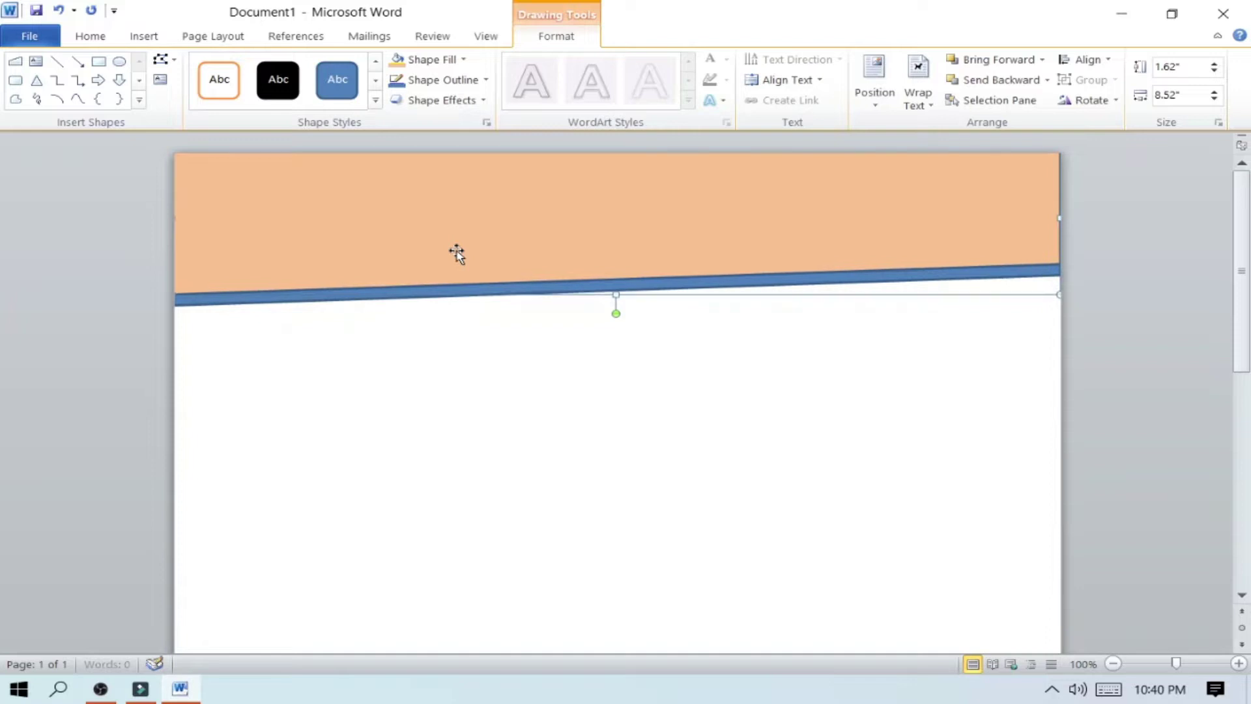
key(Down)
key(Down)
key(Down)
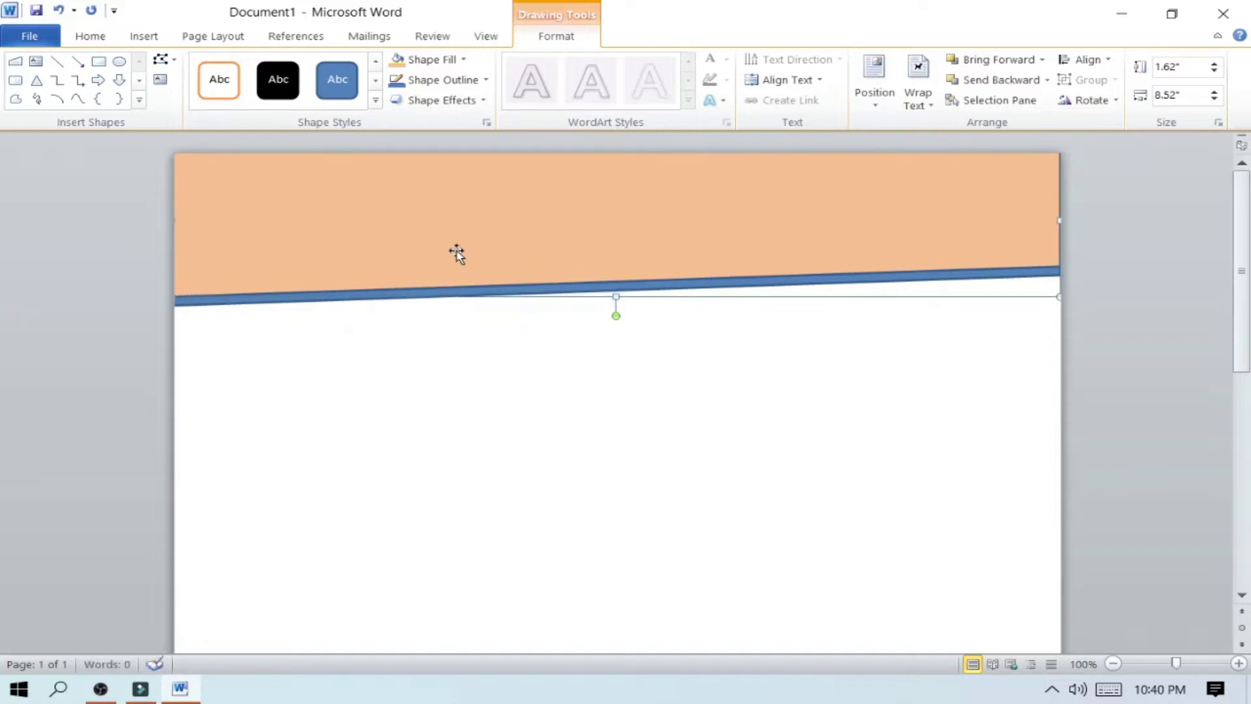
Duplicate the orange banner and move the copy toward the page's top-left corner
click(90, 37)
click(75, 82)
click(24, 71)
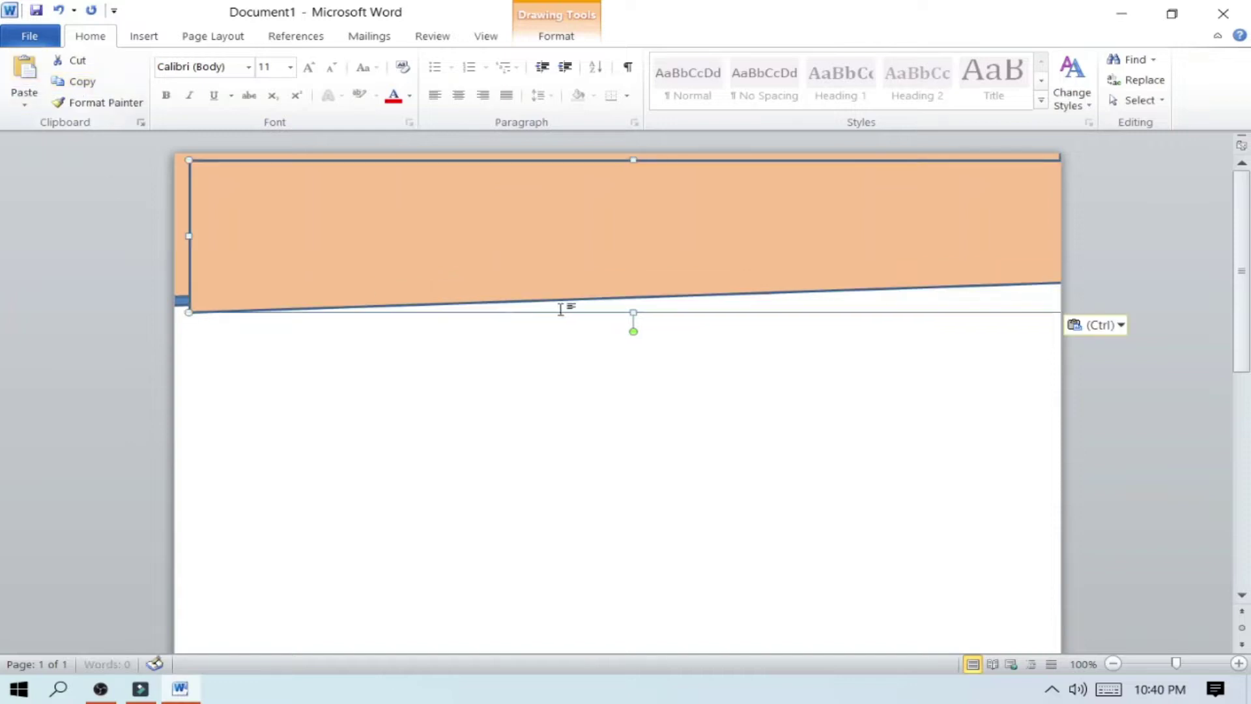
drag(560, 256, 549, 240)
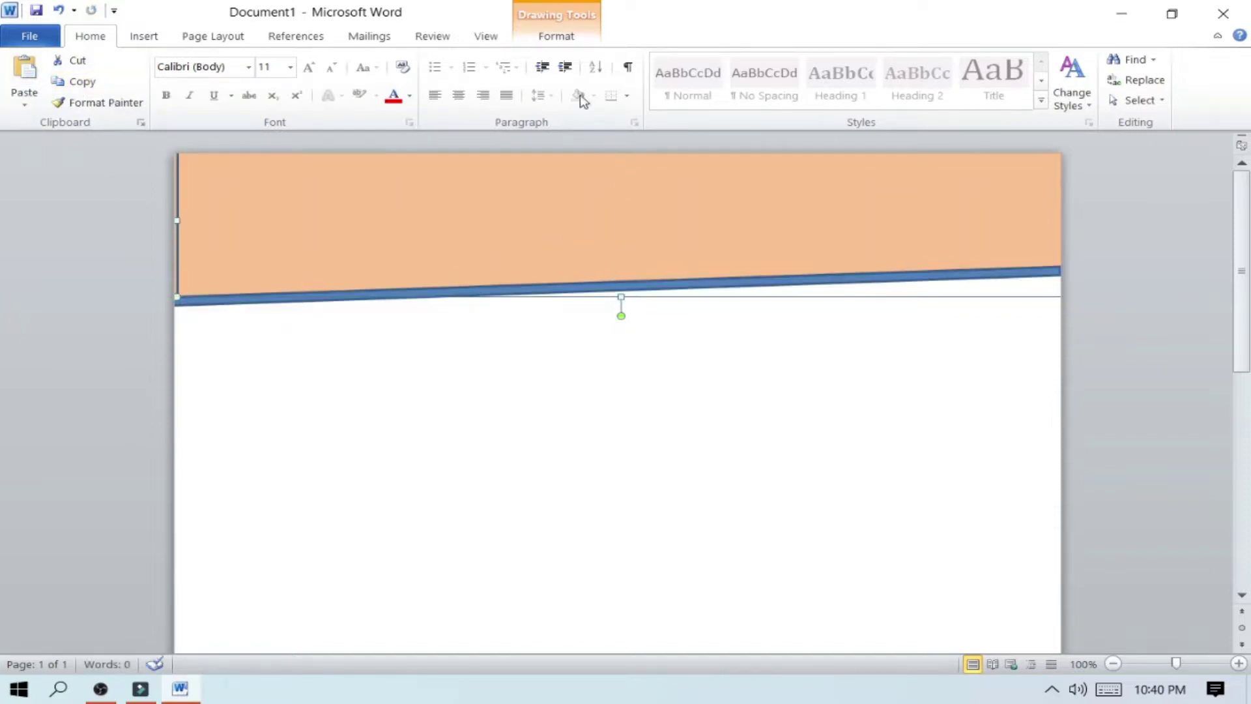
Fill the new banner dark blue and nudge it up and left to reveal orange and blue stripes
click(546, 46)
click(460, 58)
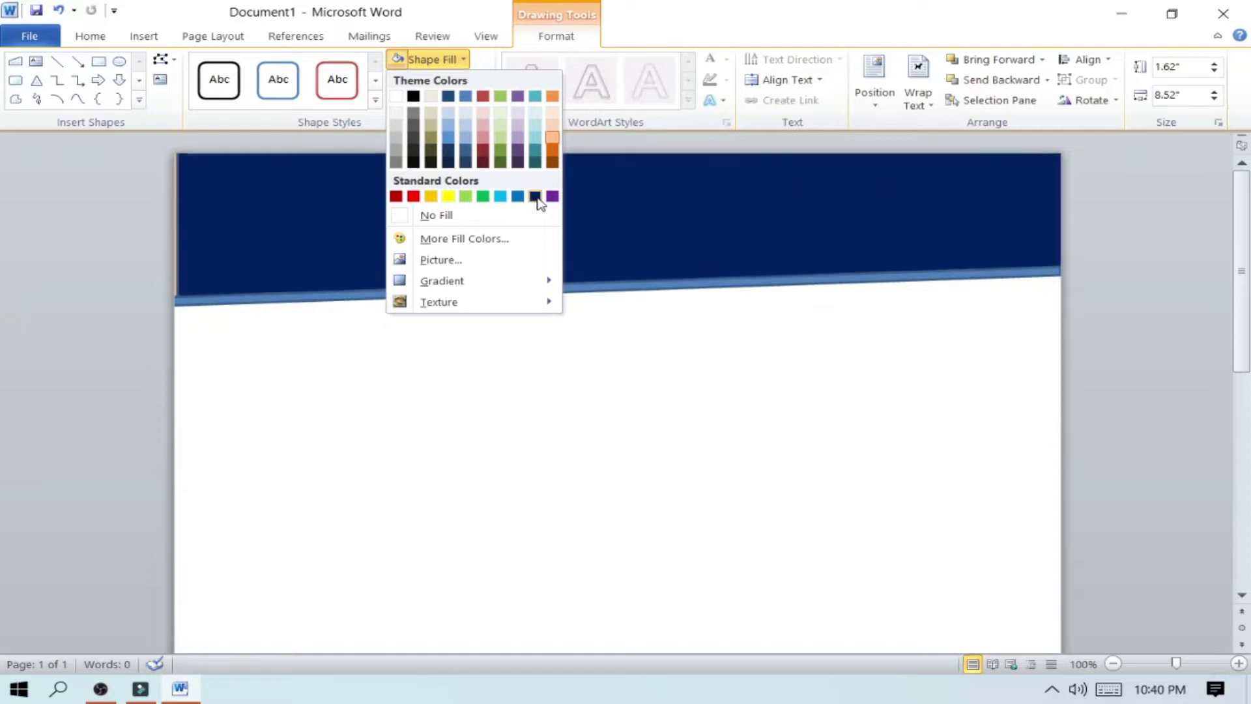
click(535, 196)
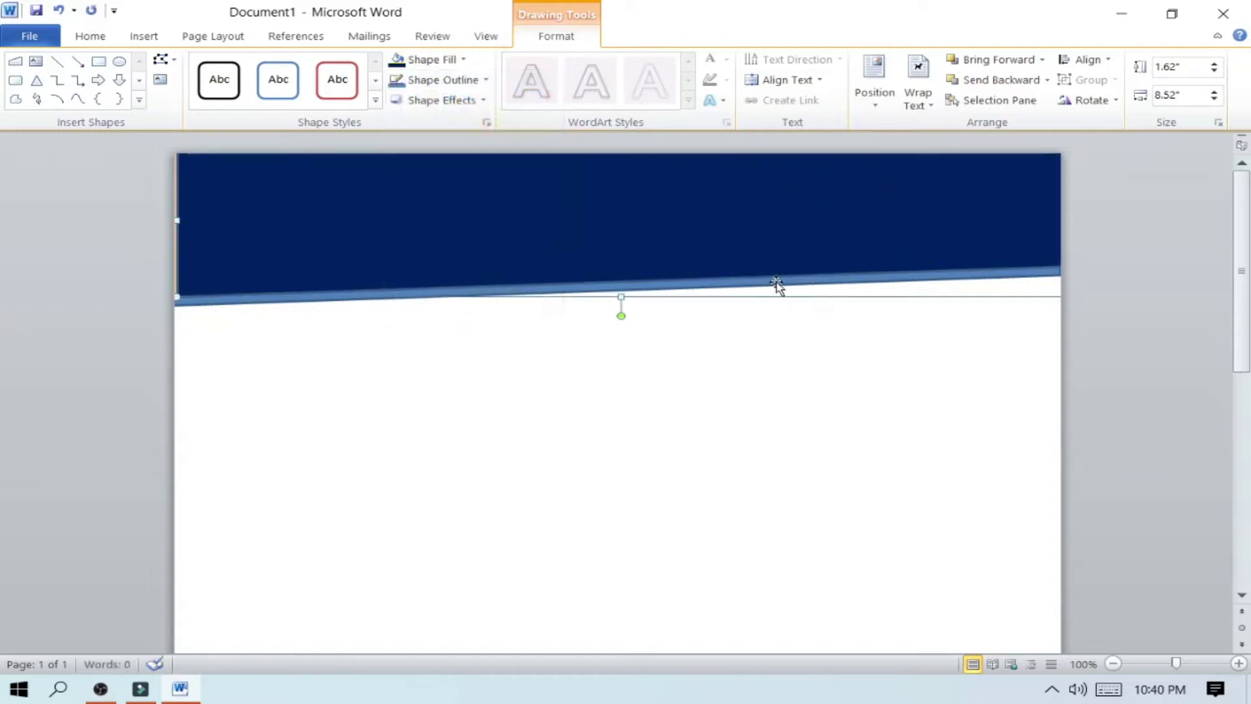
key(Up)
key(Up)
key(Up)
key(Up)
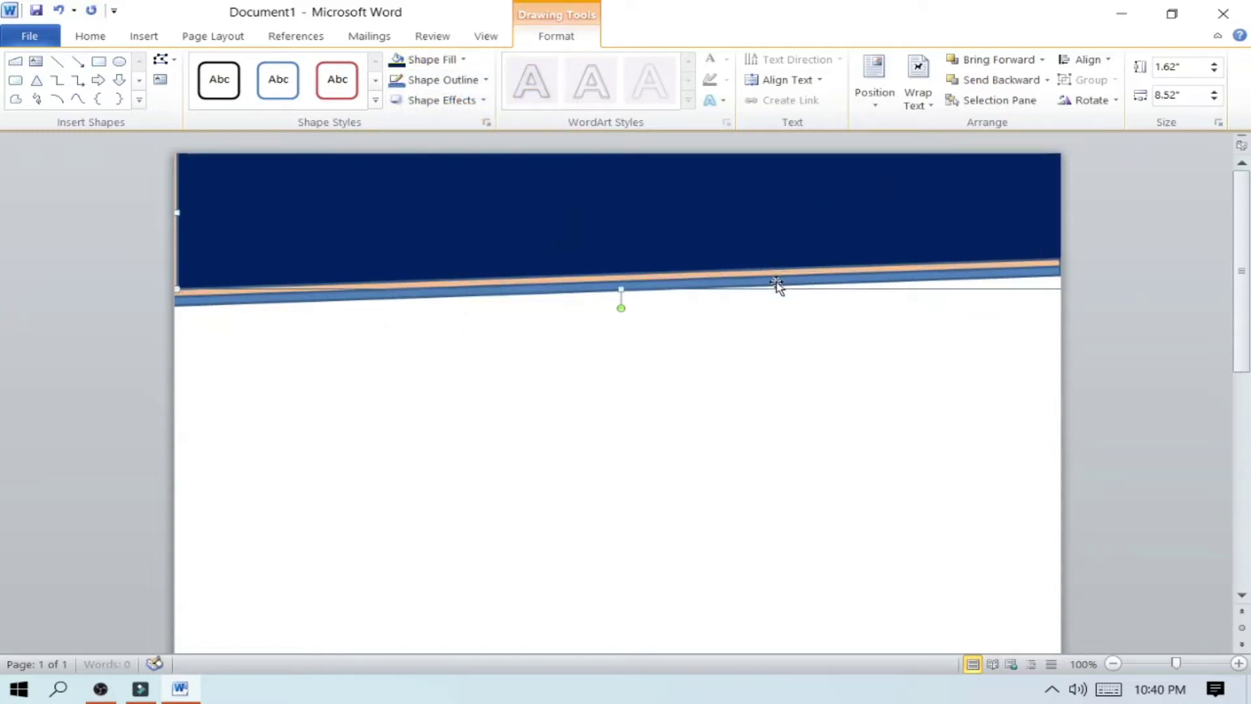
key(Up)
key(Up)
key(Up)
key(Up)
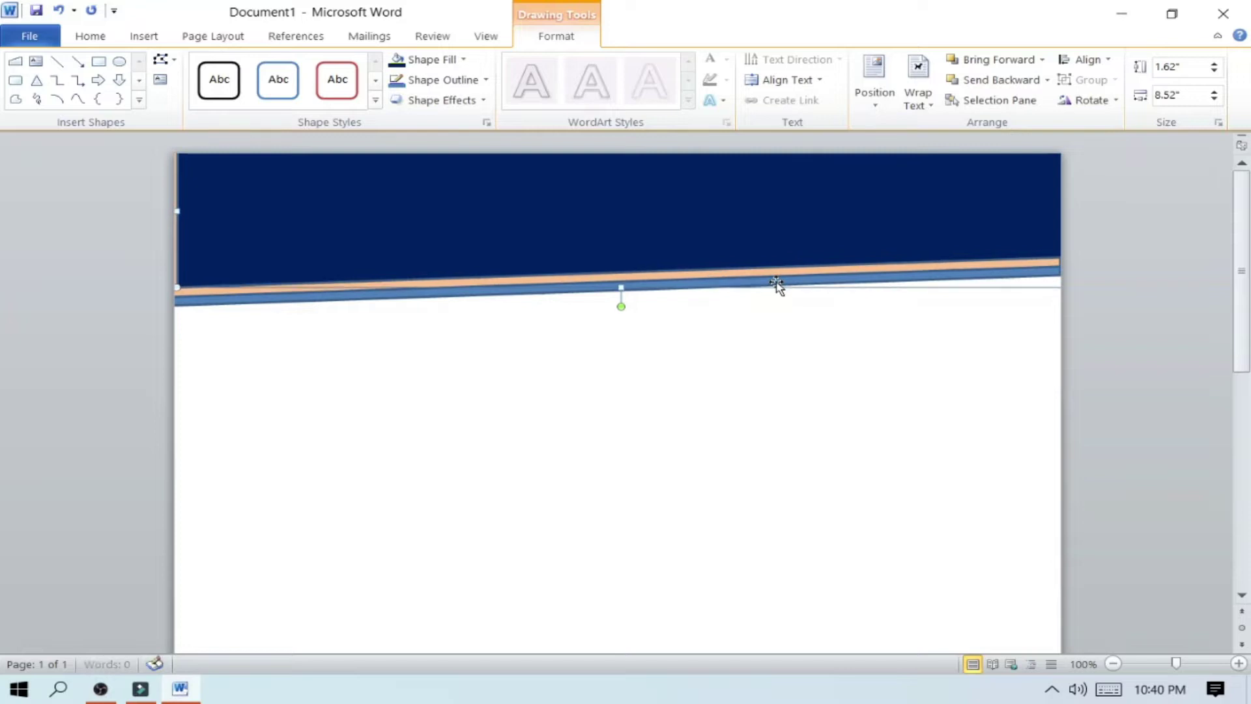
key(Left)
key(Left)
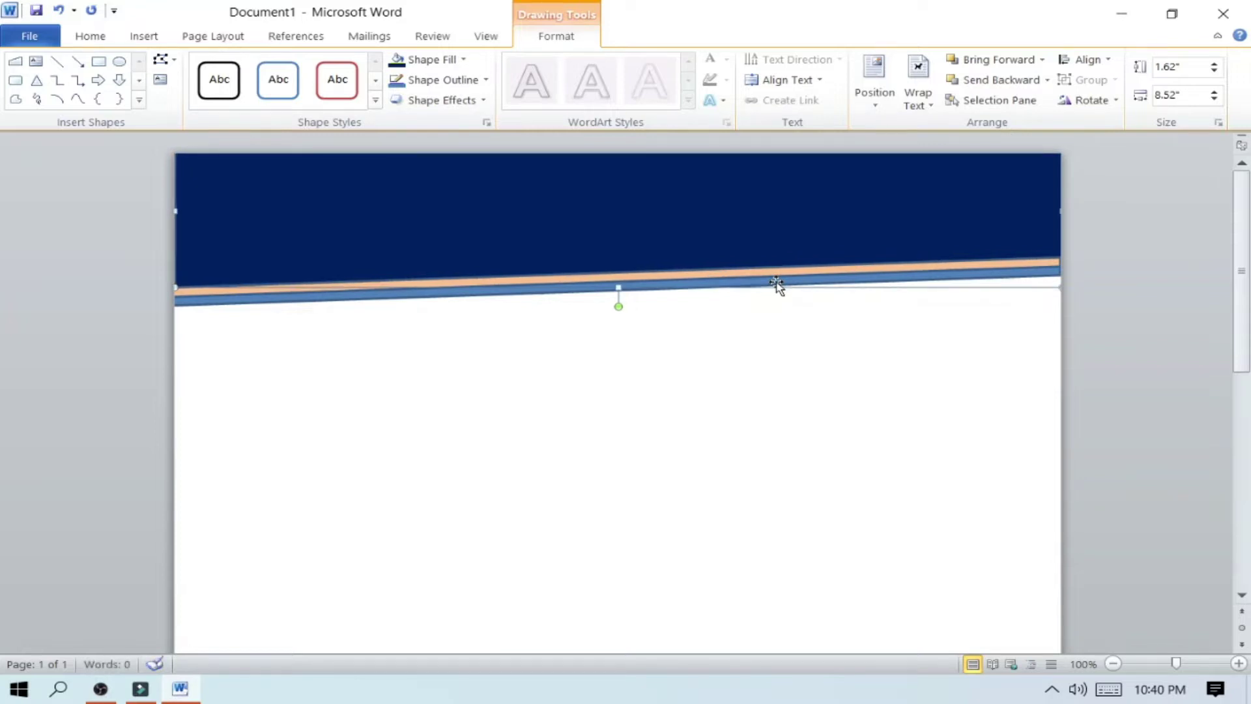
click(855, 409)
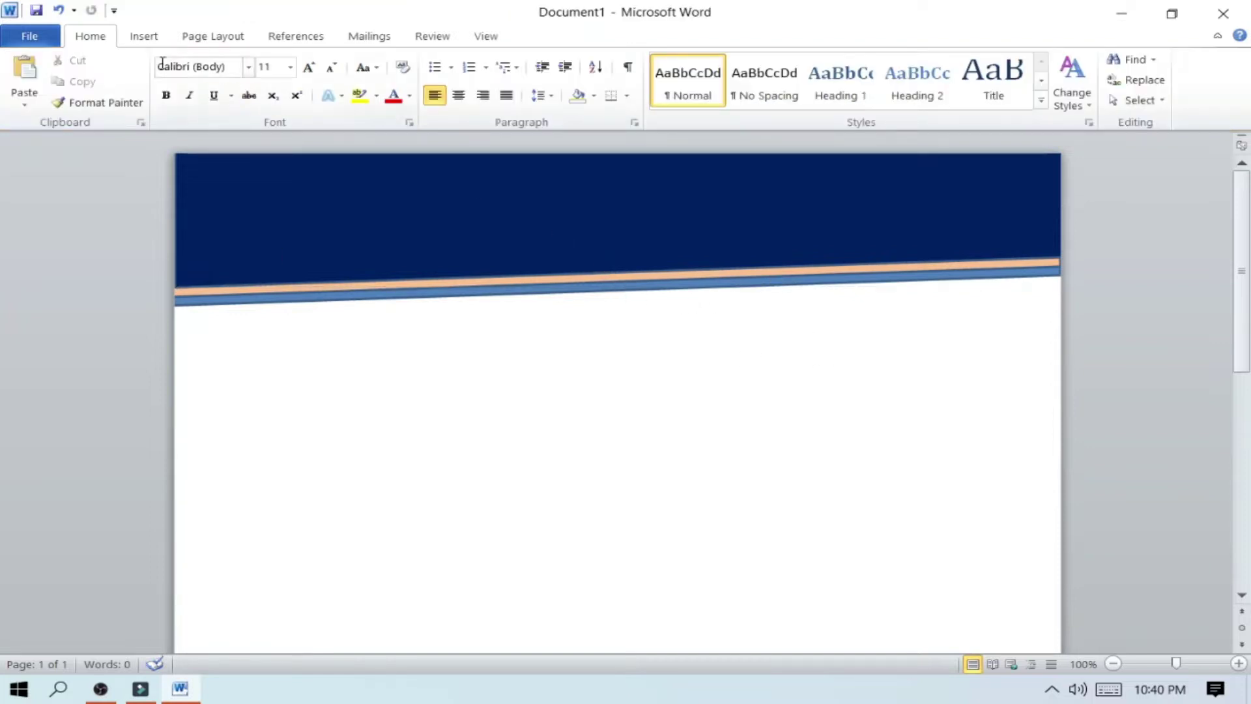
Insert a WordArt, move it onto the navy band, then delete it
click(144, 36)
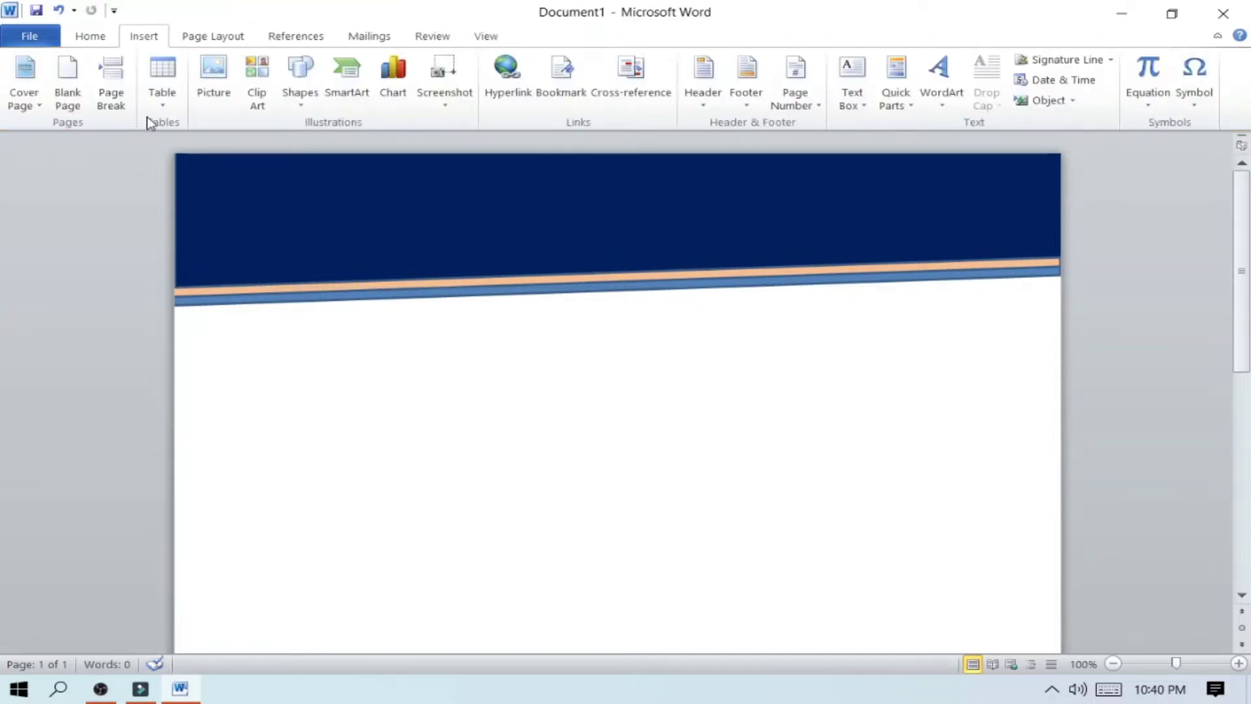
click(940, 69)
click(1004, 138)
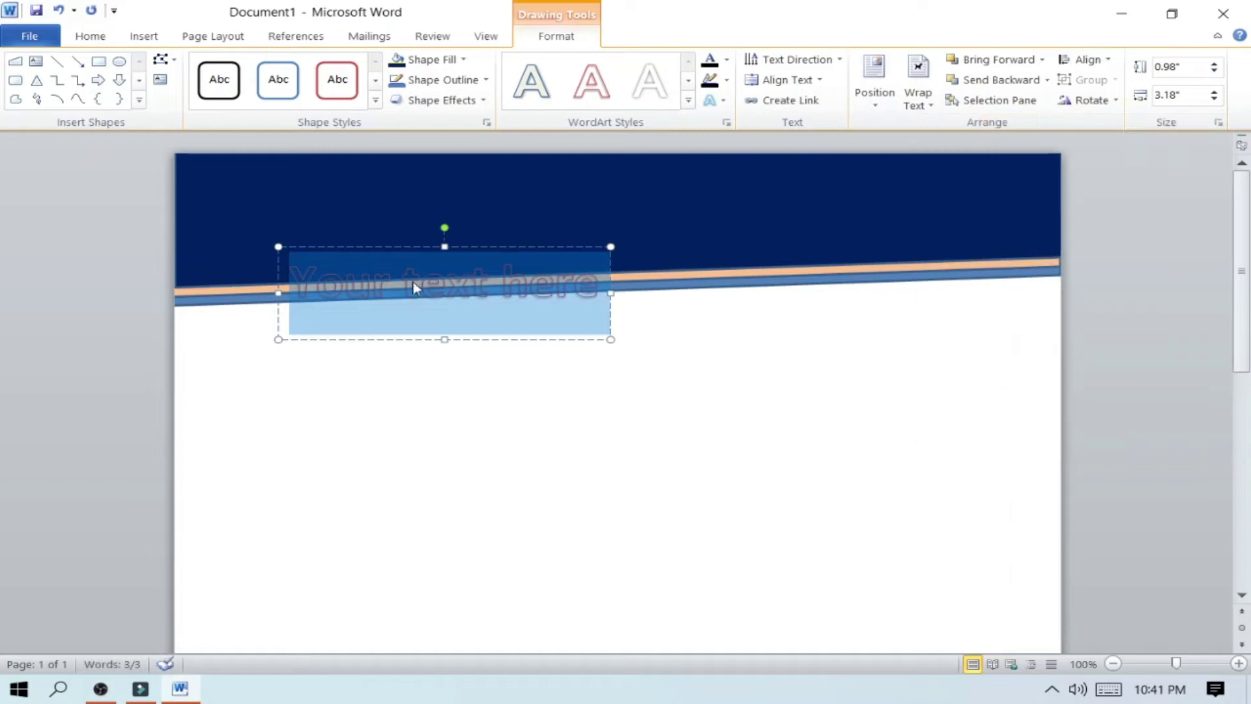
drag(458, 247, 475, 154)
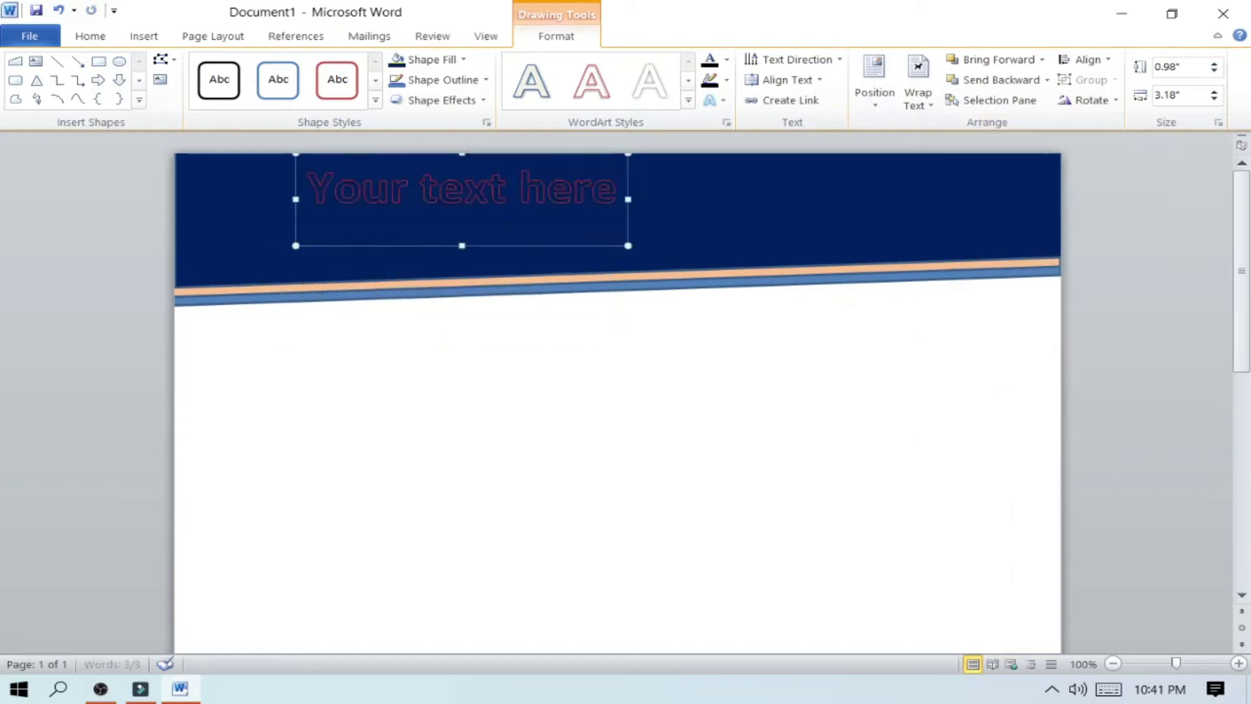
key(Delete)
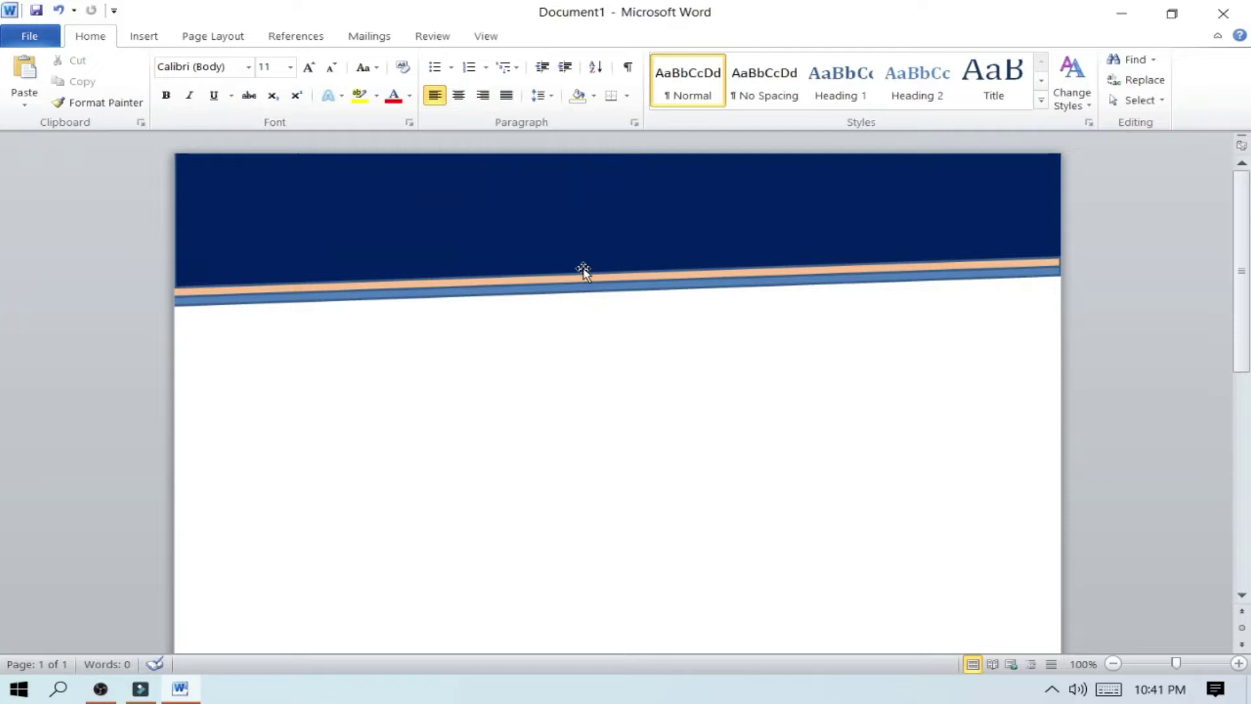
Insert a fresh WordArt box in the chosen style
click(143, 36)
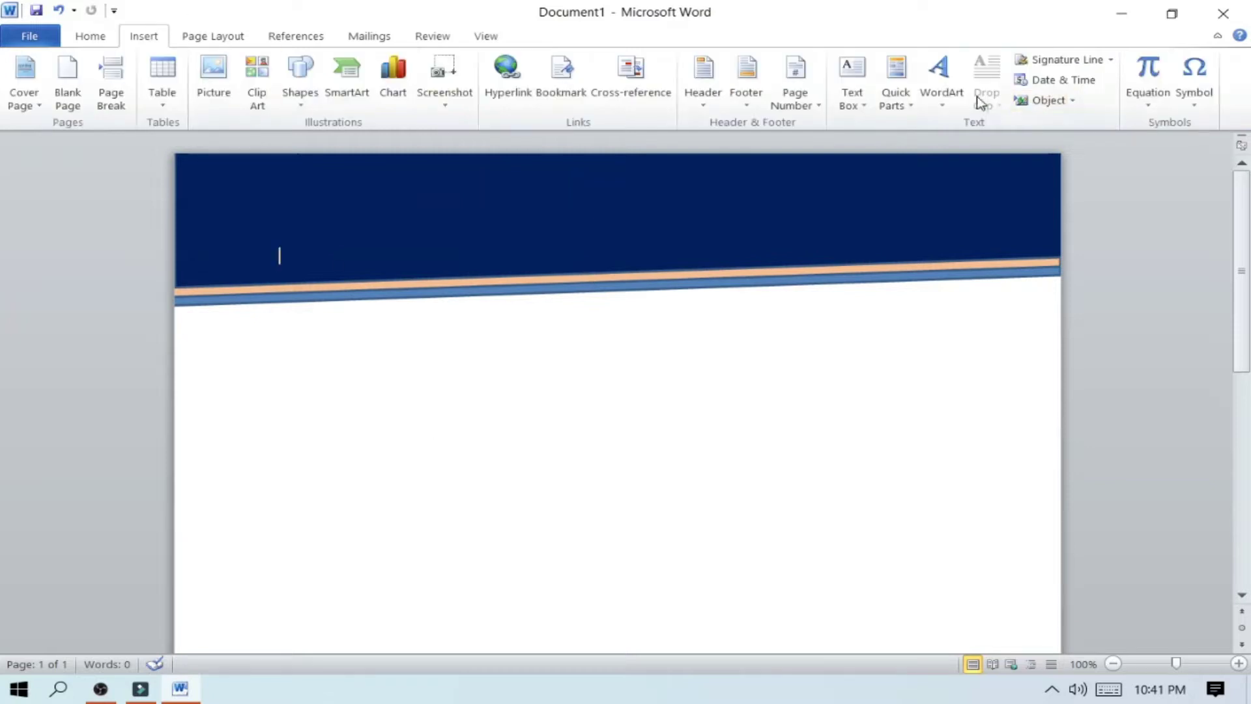
click(927, 75)
click(1009, 142)
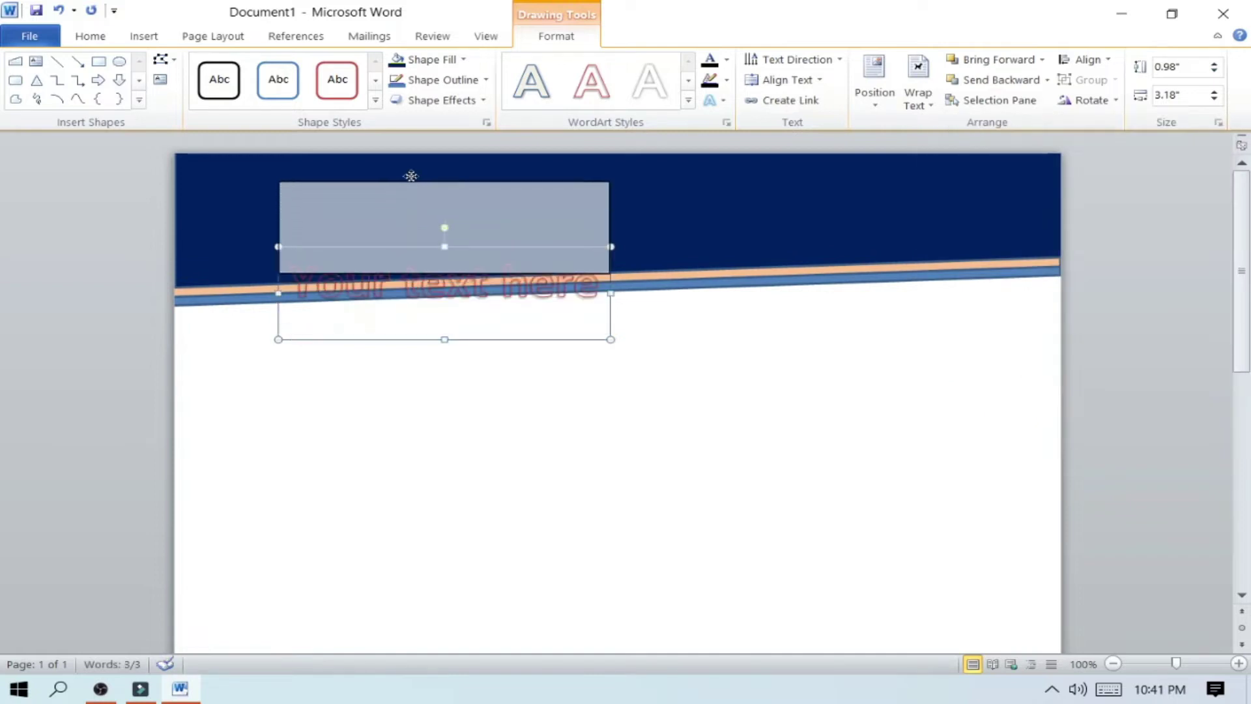
Replace the WordArt placeholder with 'BABU ENTERPRISES LTD', shrink the box and move it to the band's top
drag(411, 247, 411, 166)
key(Delete)
text(B)
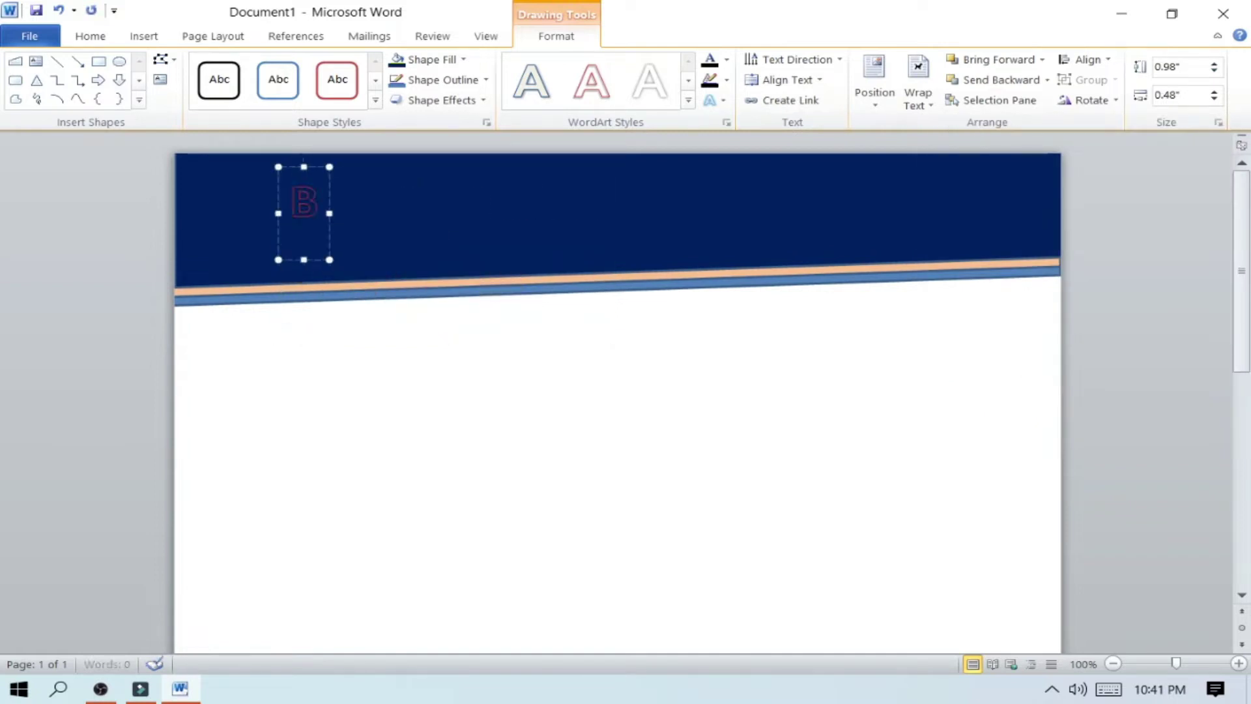
text(ABU E)
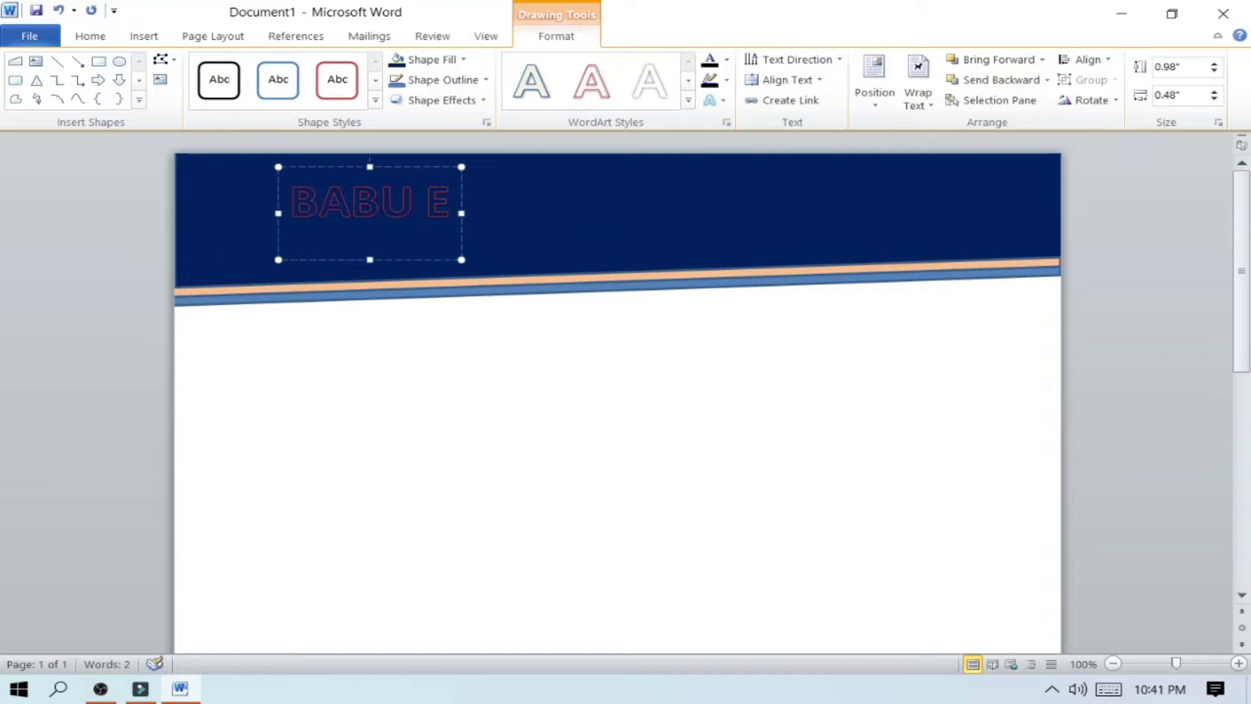
text(NTERPR)
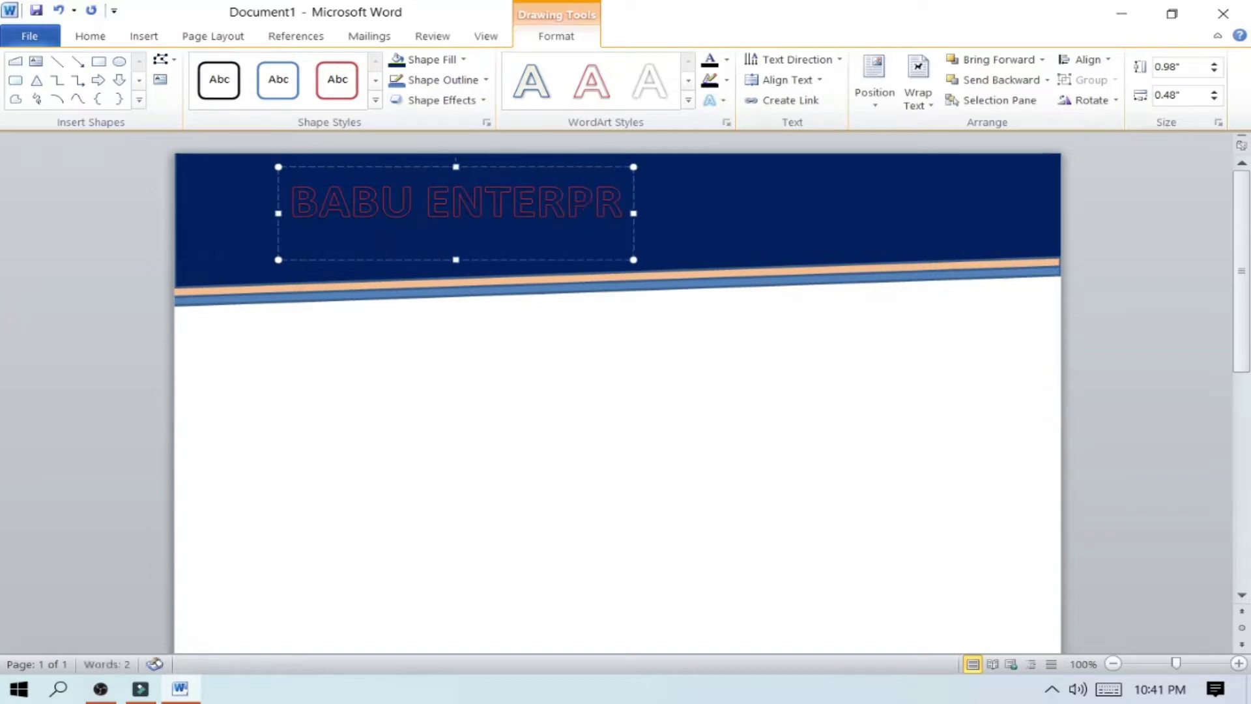
text(ISES LT)
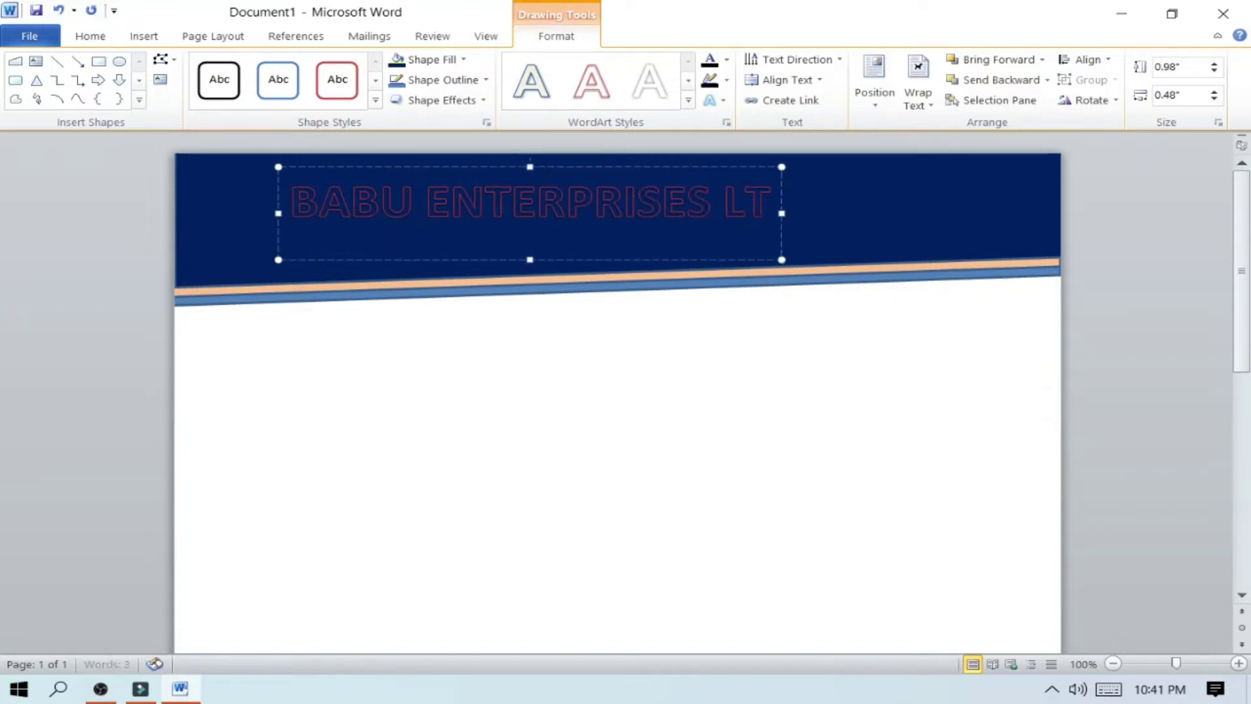
text(D)
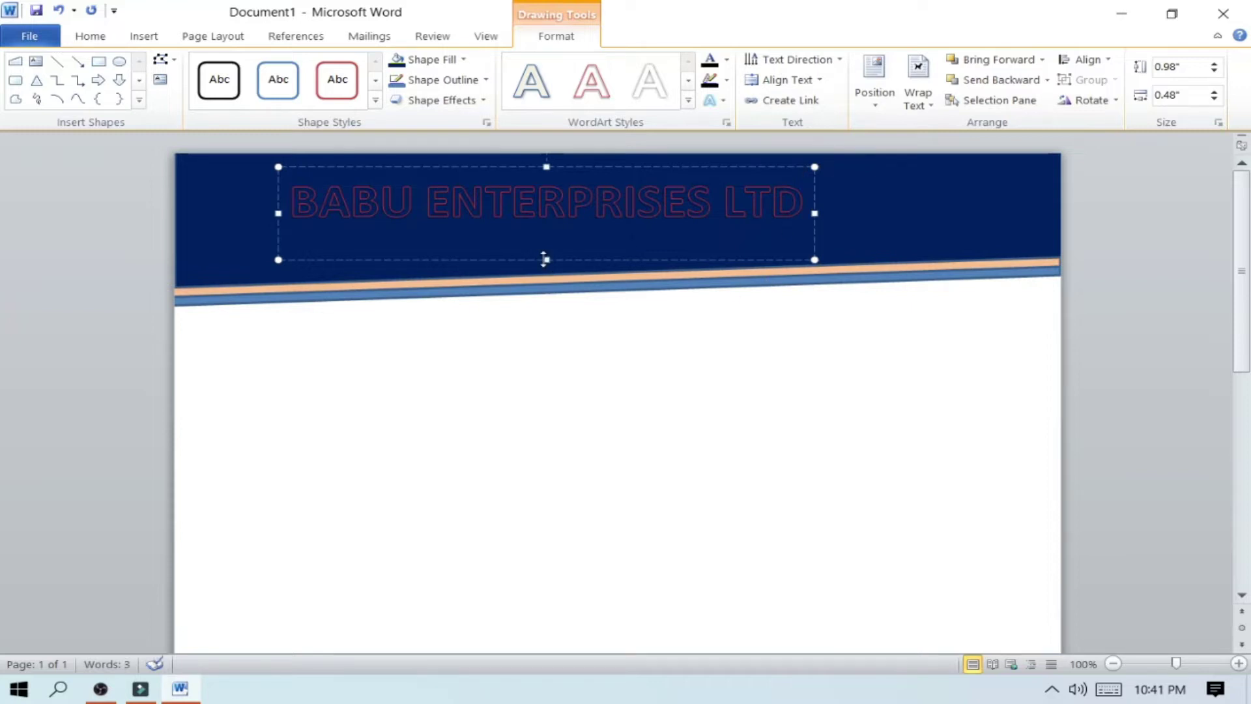
mouse_move(545, 259)
mouse_down()
mouse_move(546, 243)
mouse_move(578, 236)
mouse_up()
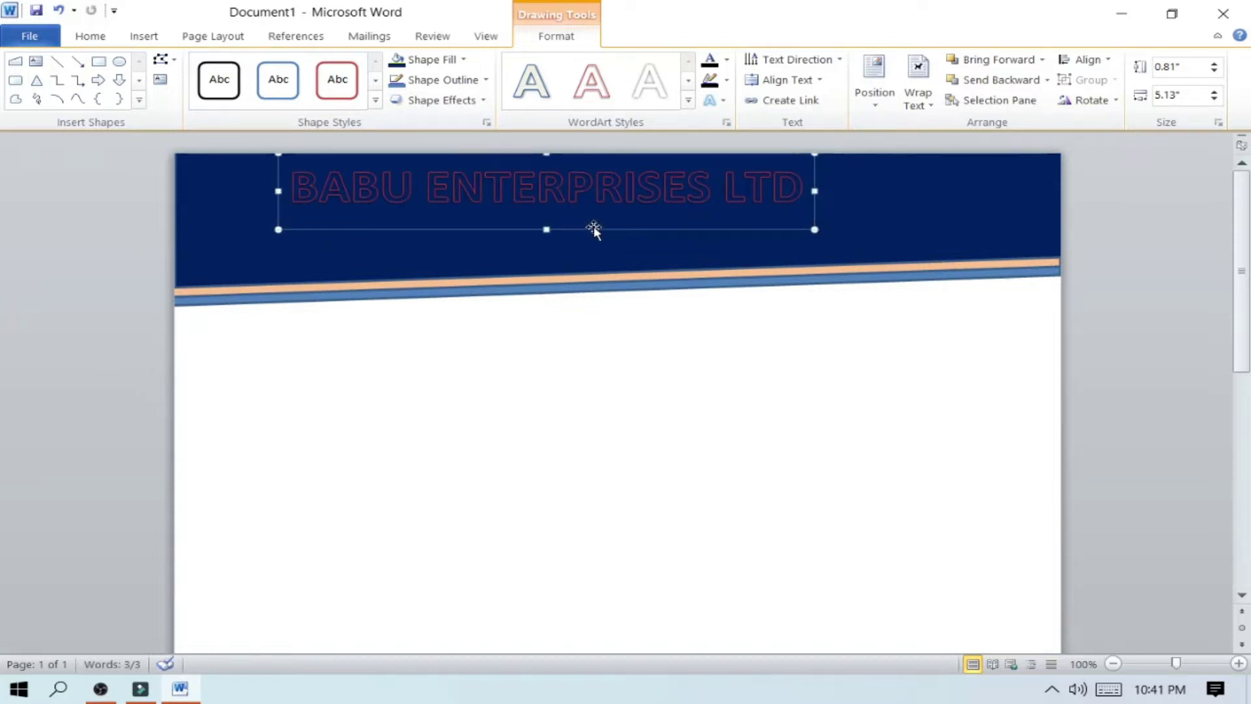
drag(592, 229, 595, 225)
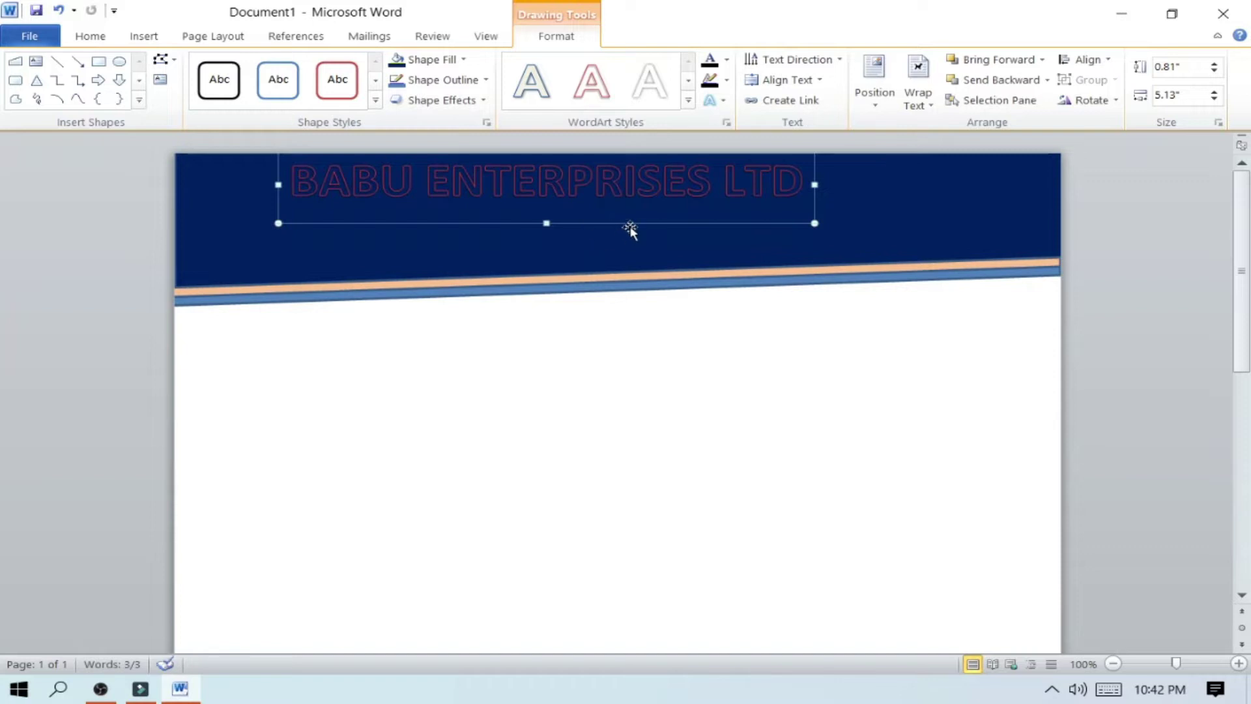
click(602, 239)
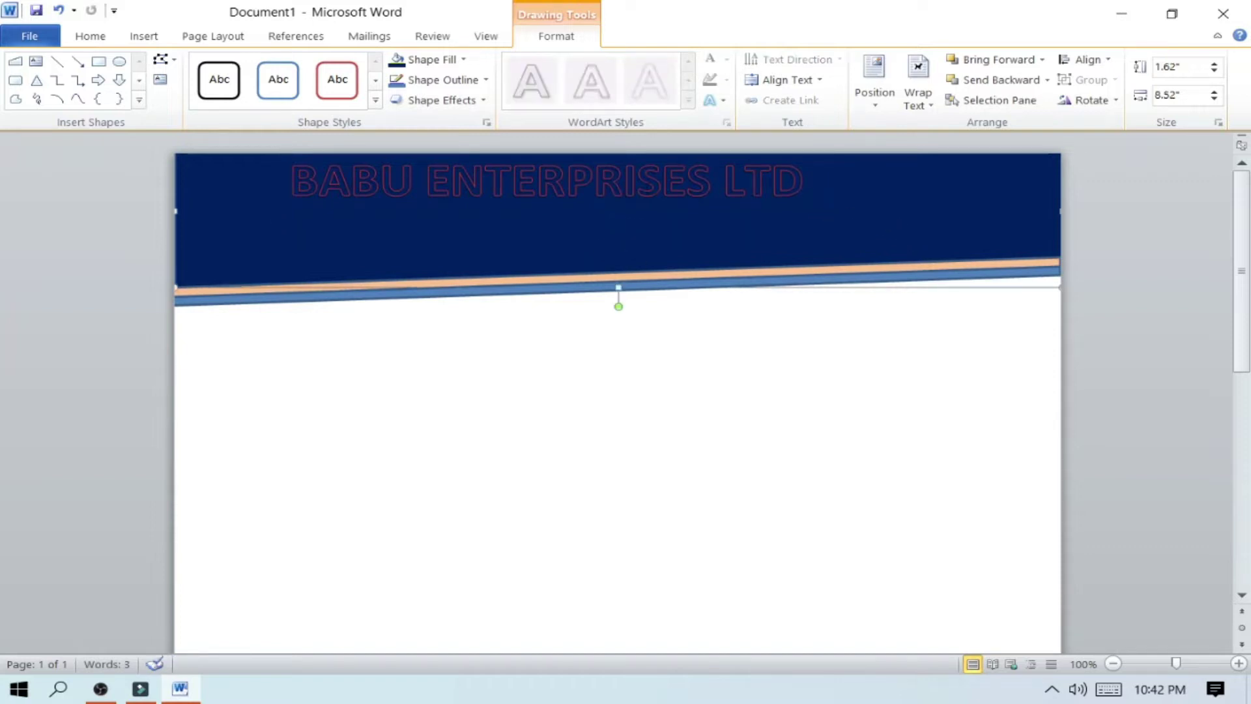
click(640, 187)
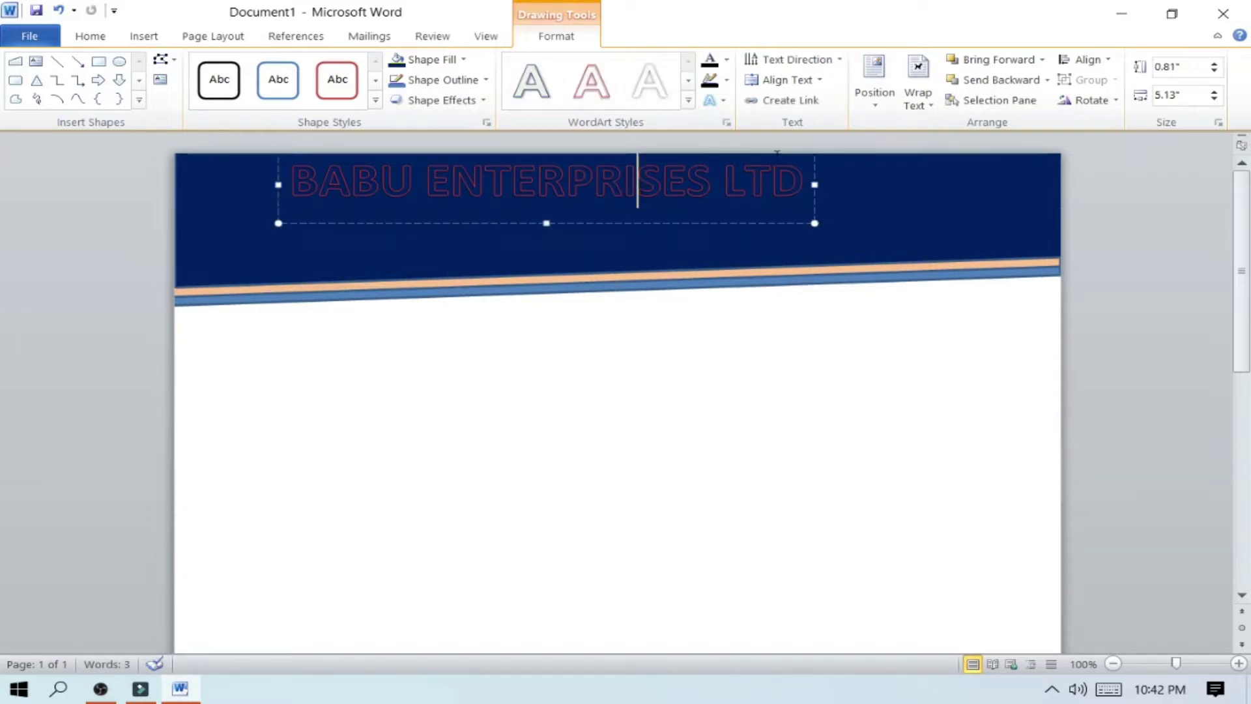
key(ctrl+a)
Apply the orange WordArt style to the BABU ENTERPRISES LTD title text
click(688, 105)
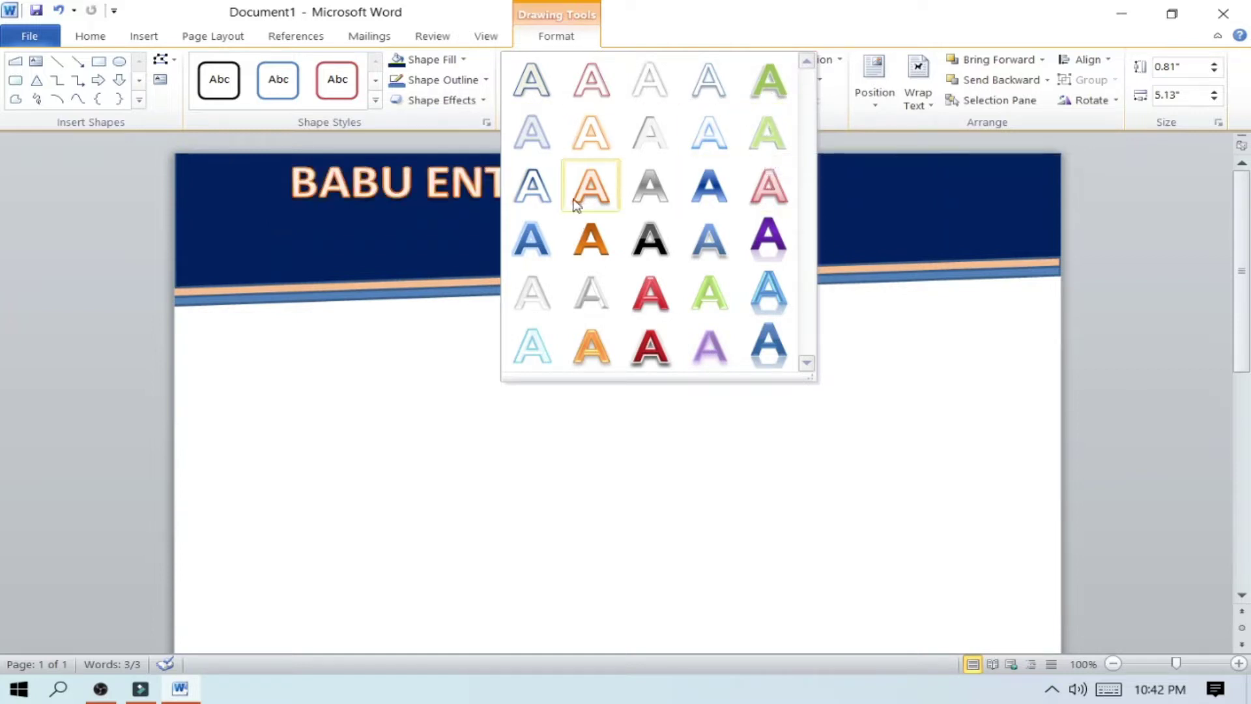
click(582, 252)
click(827, 185)
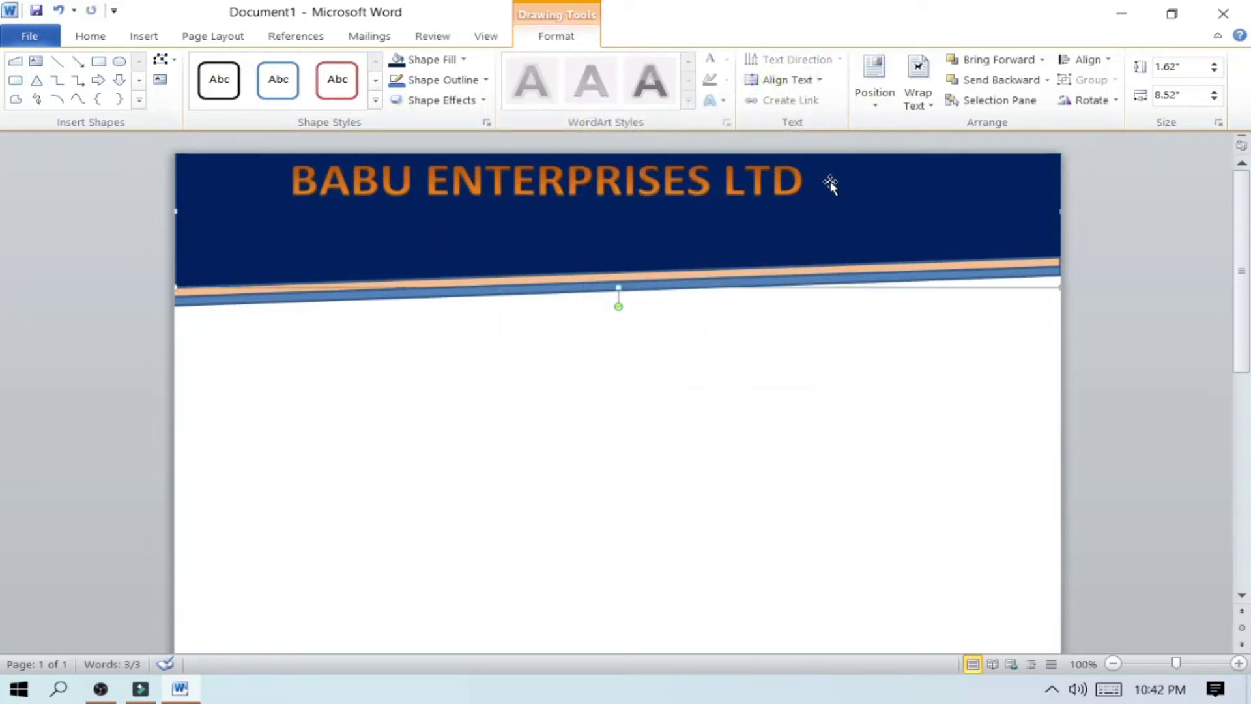
click(678, 196)
click(681, 254)
click(142, 37)
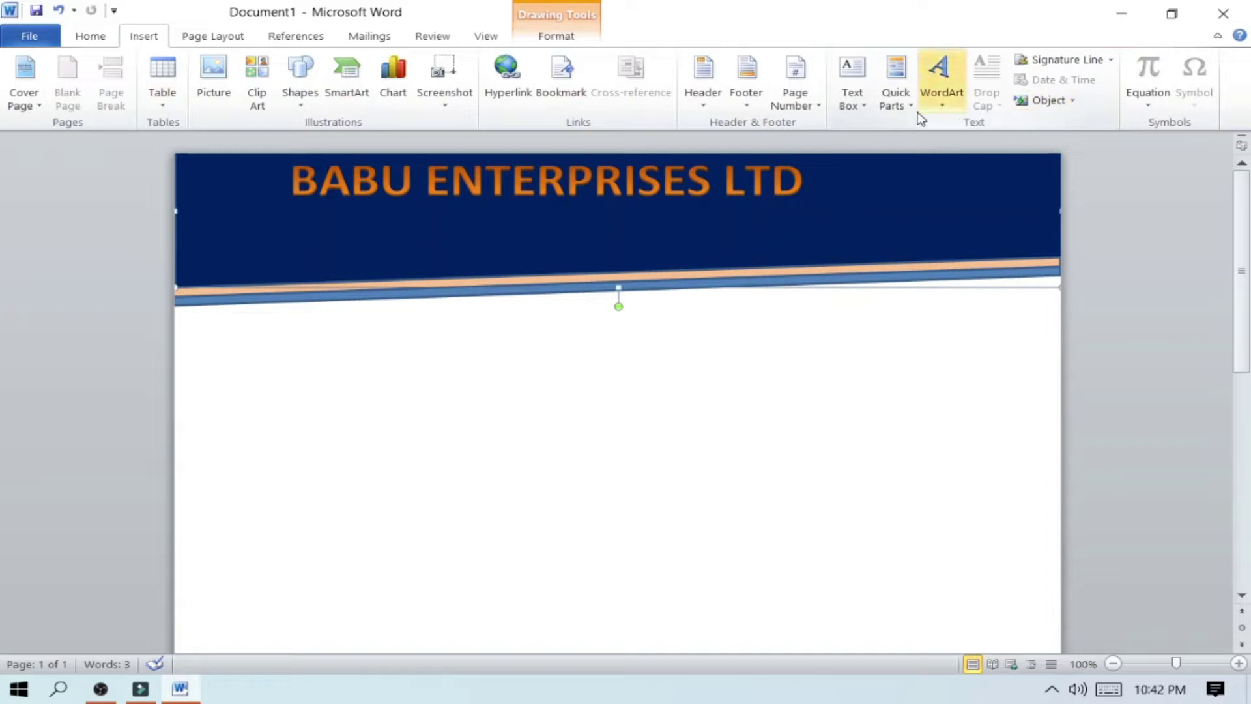
Draw a text box below the title and type the company's postal address into it
click(867, 109)
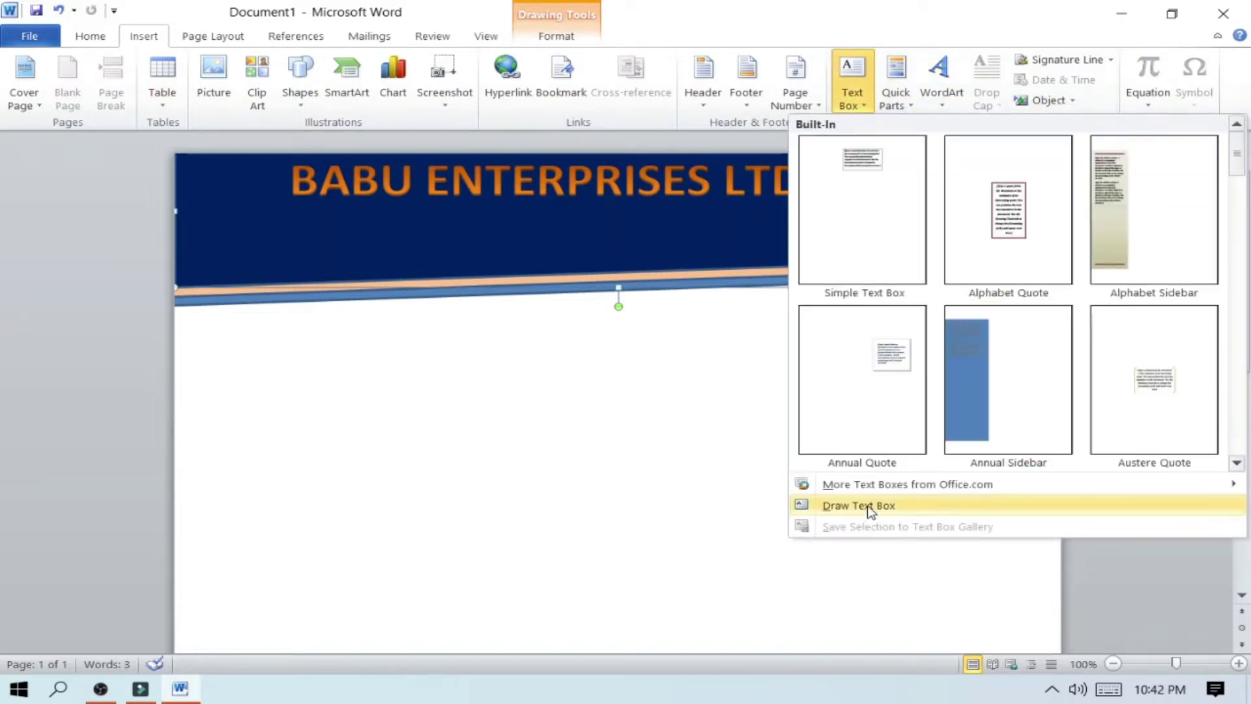
click(862, 507)
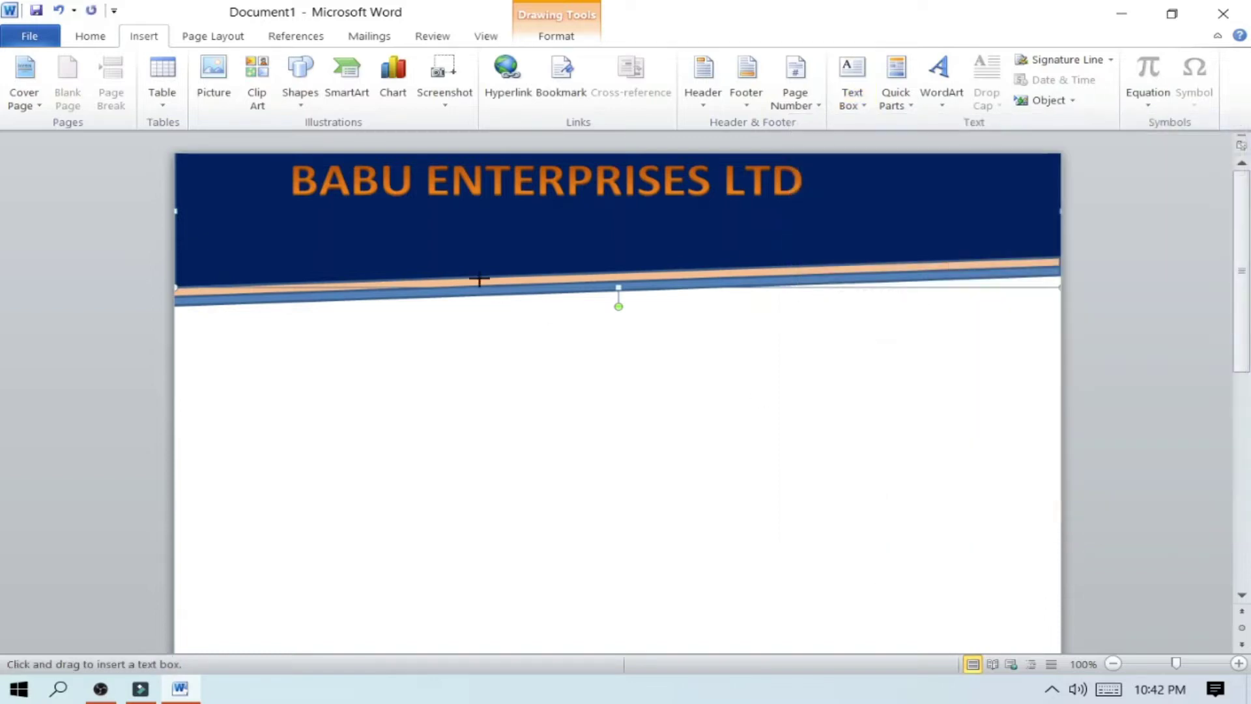
drag(319, 207, 382, 226)
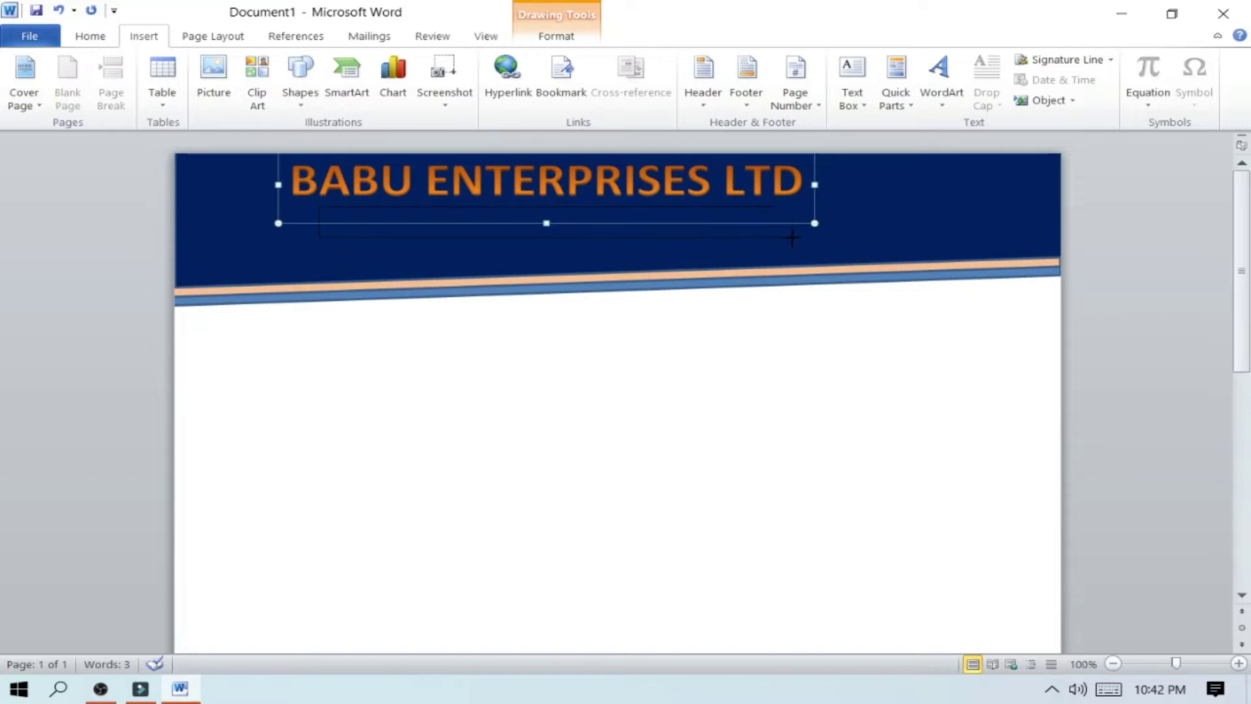
drag(792, 237, 793, 238)
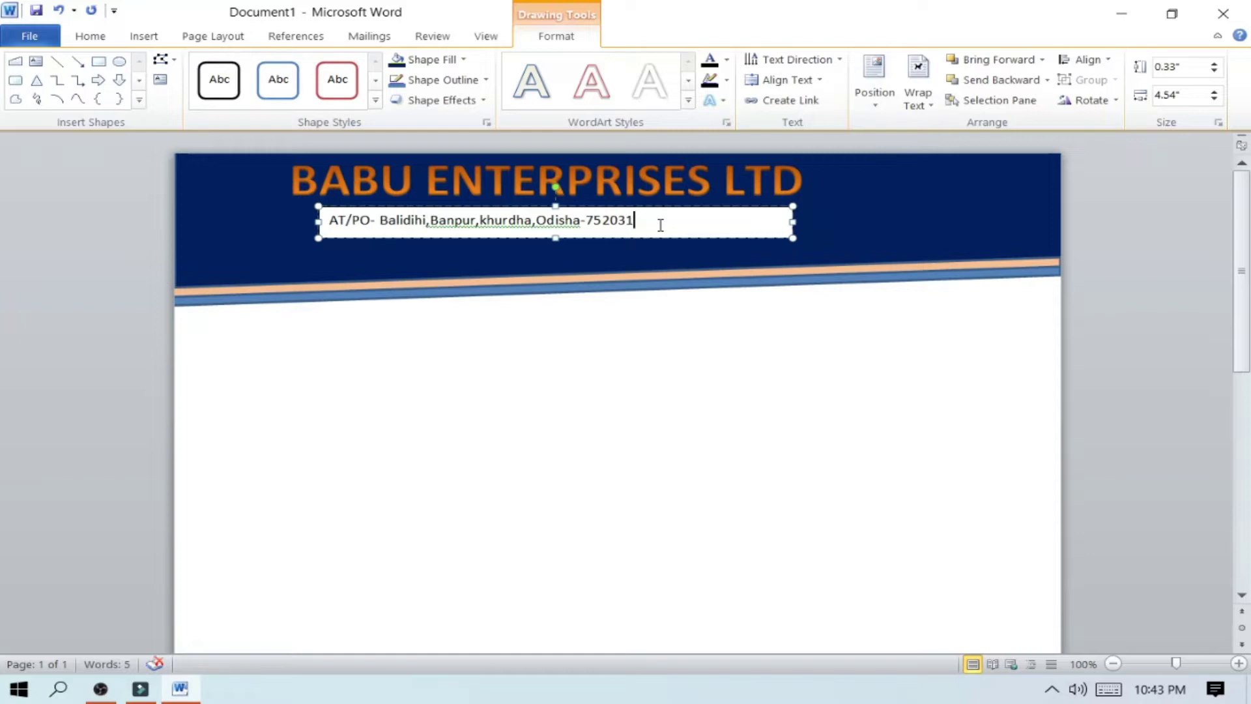
click(693, 252)
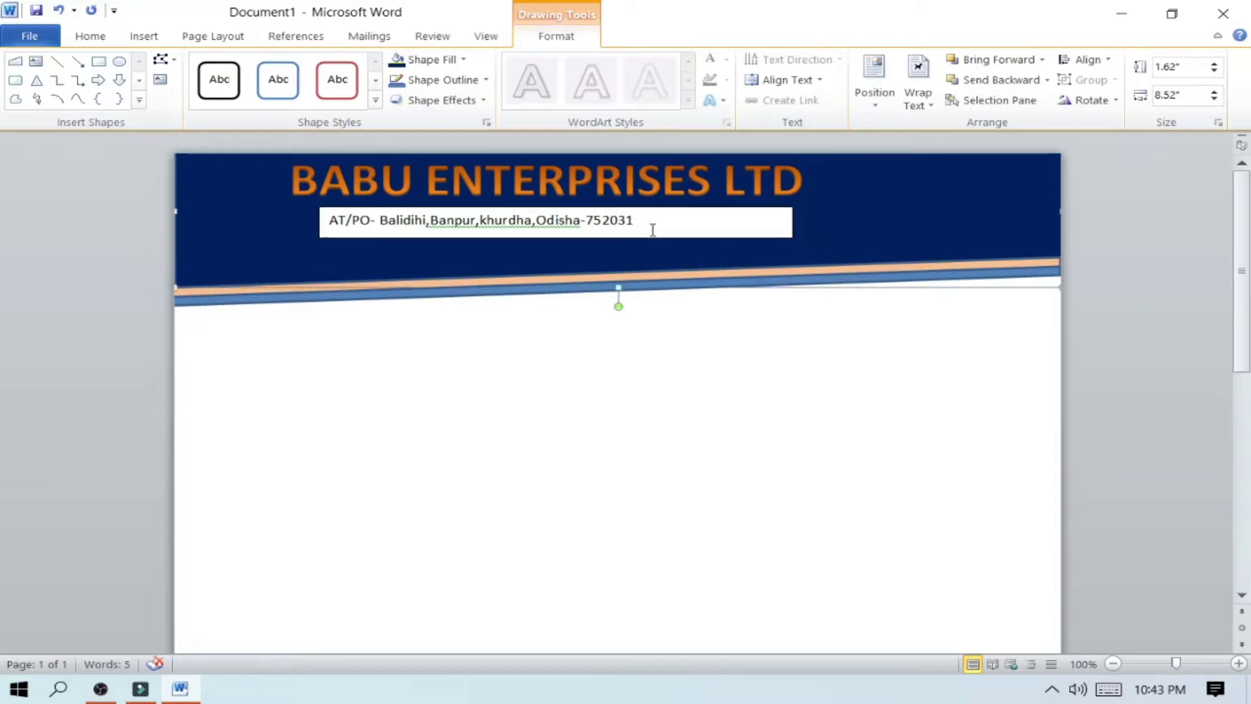
drag(652, 222, 324, 222)
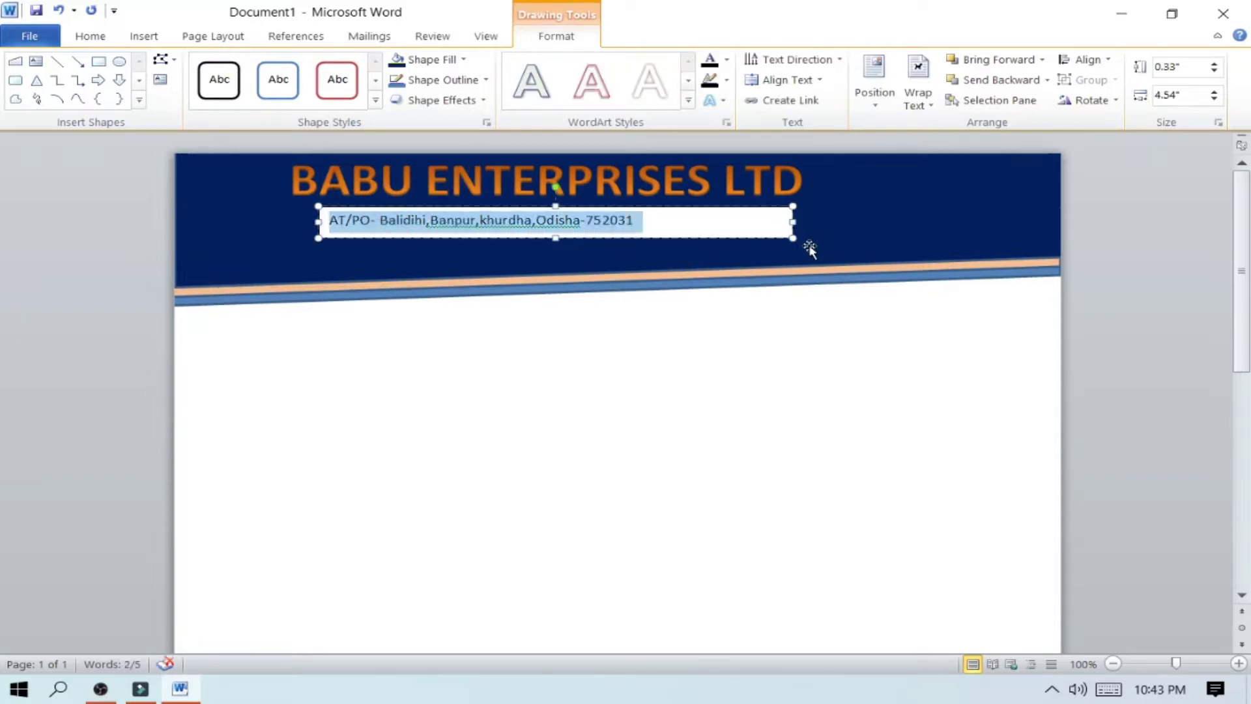
click(748, 224)
click(748, 260)
click(743, 208)
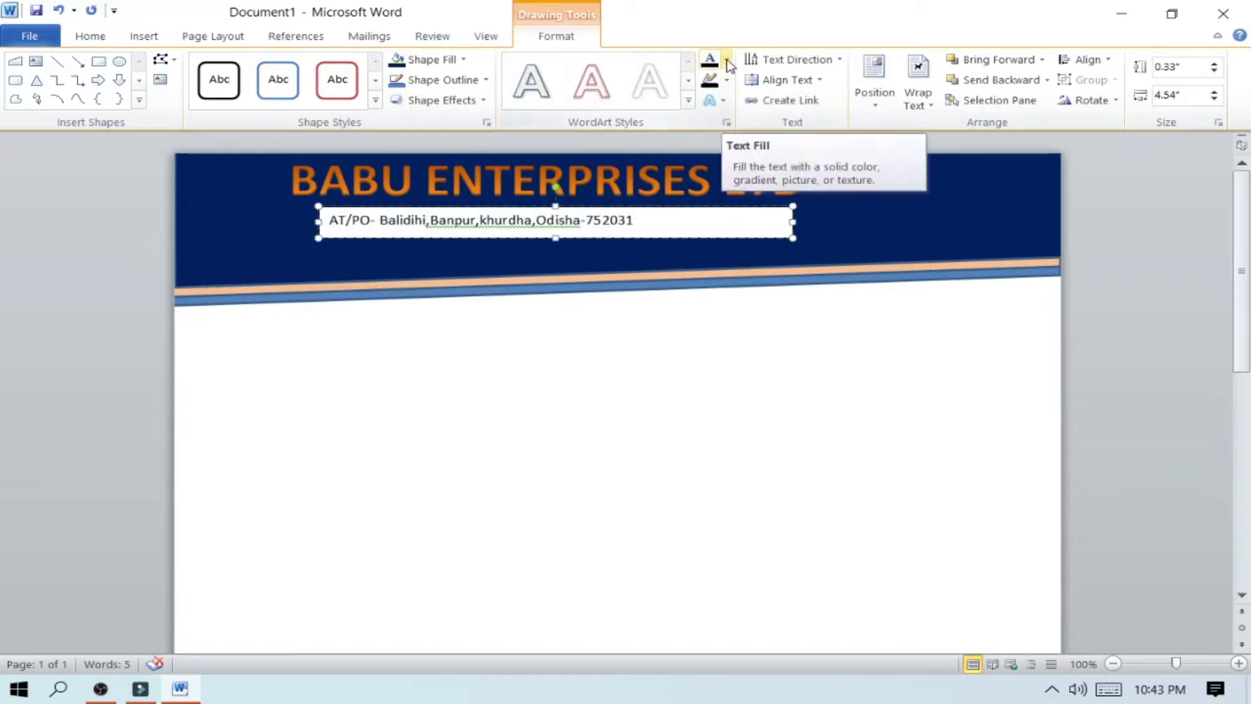
Fill the address box dark blue and make its text white at 14 pt
click(463, 59)
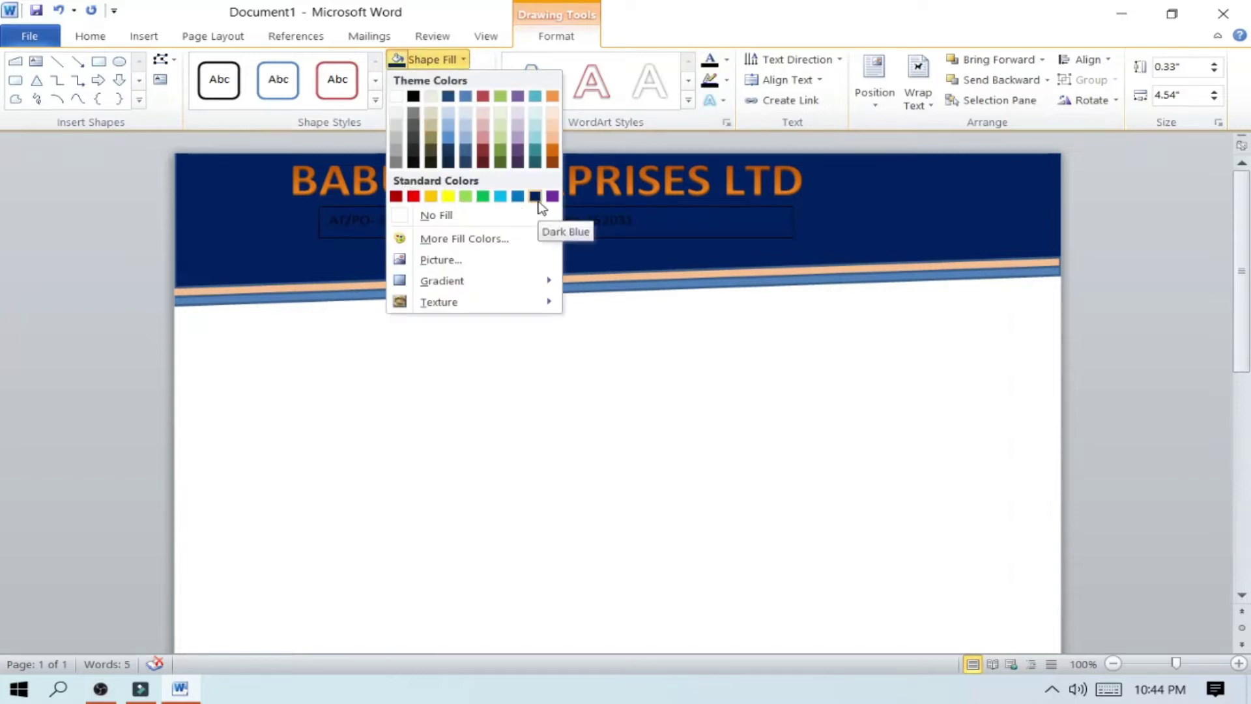
click(536, 199)
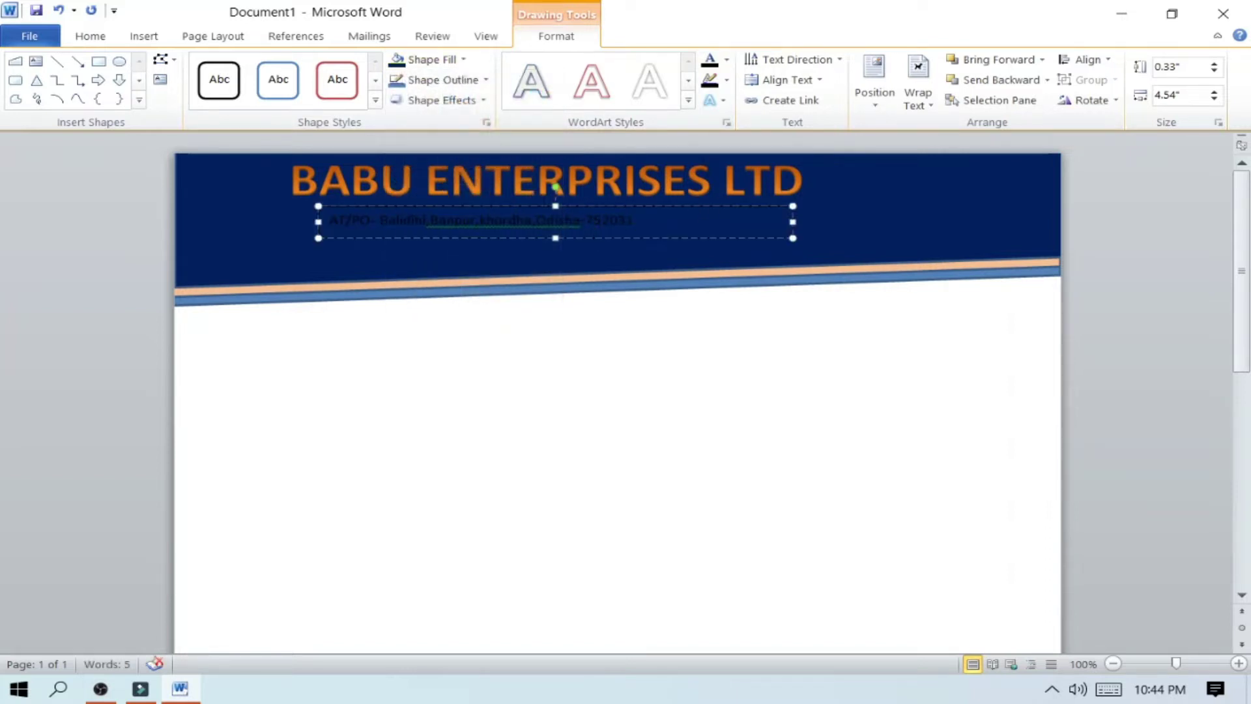
drag(642, 221, 329, 221)
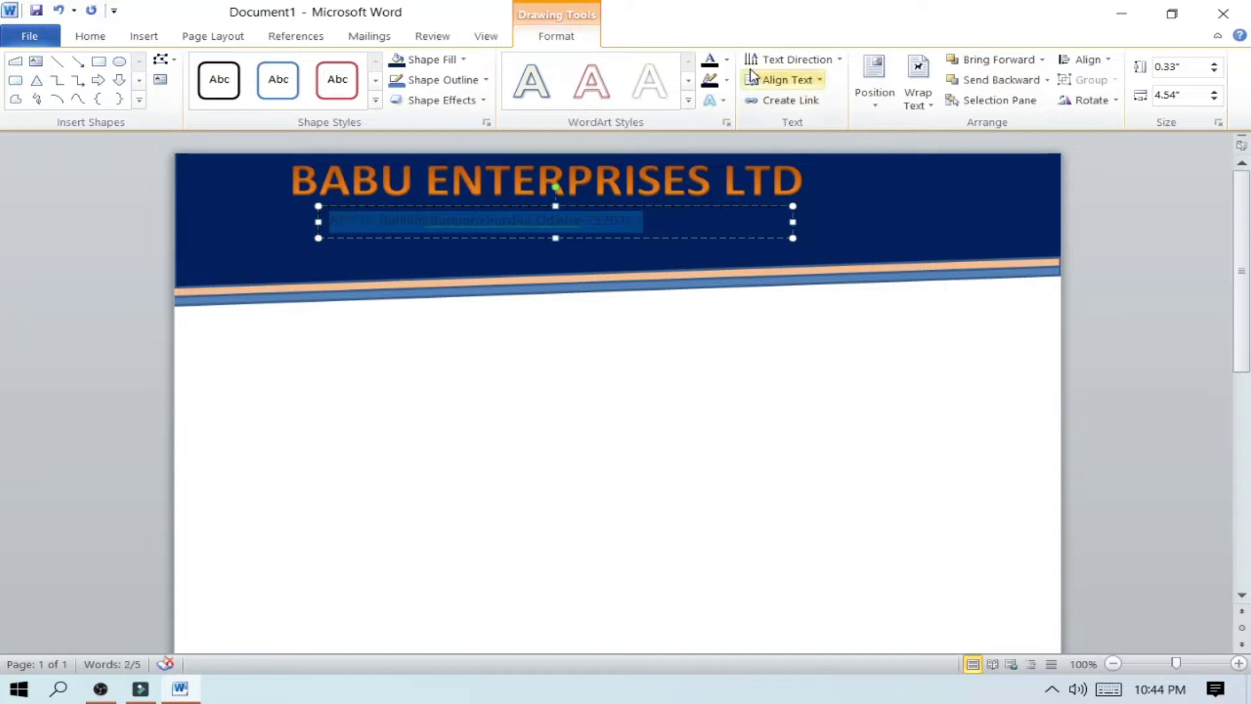
click(726, 60)
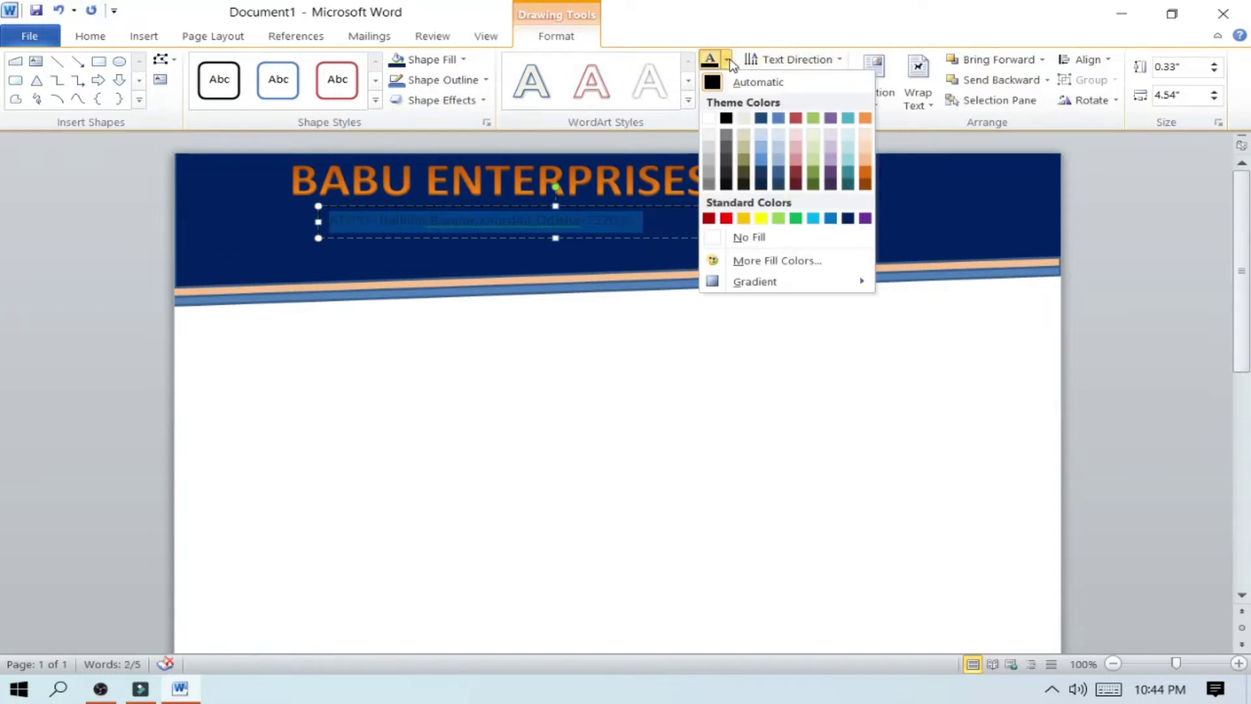
click(708, 118)
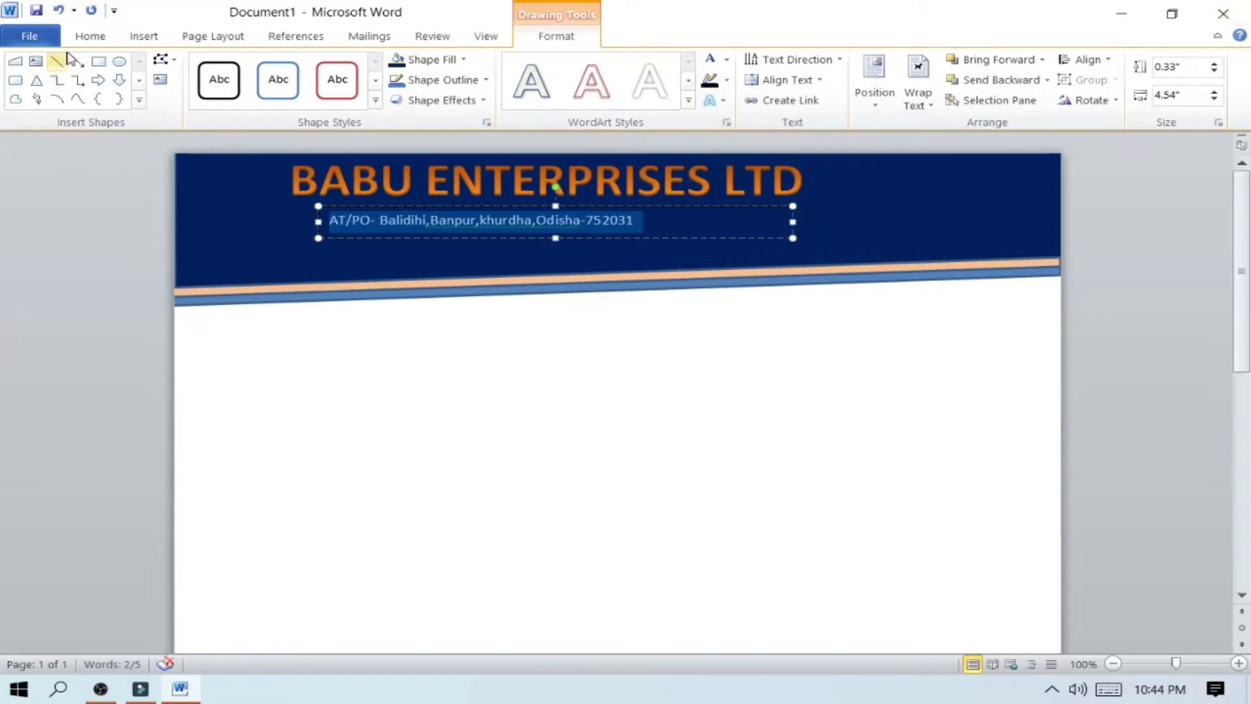
click(92, 40)
click(309, 67)
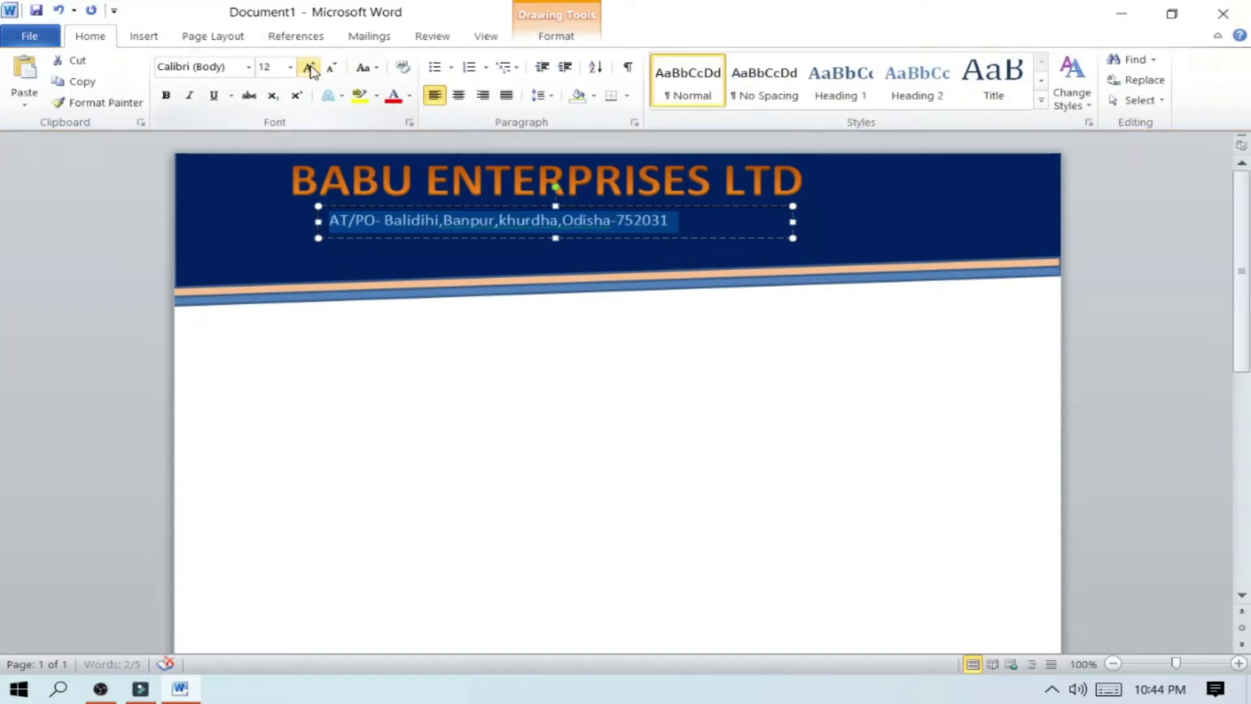
click(309, 67)
Remove the outline from the address text box
click(626, 252)
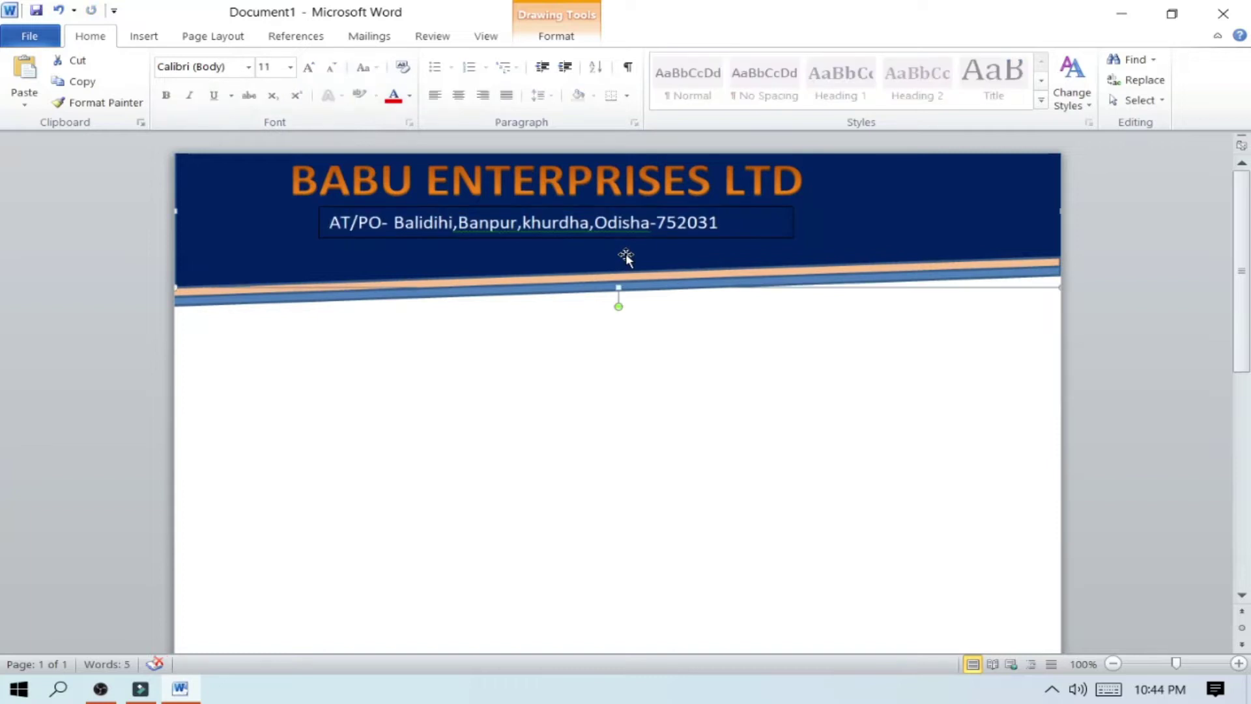
click(511, 223)
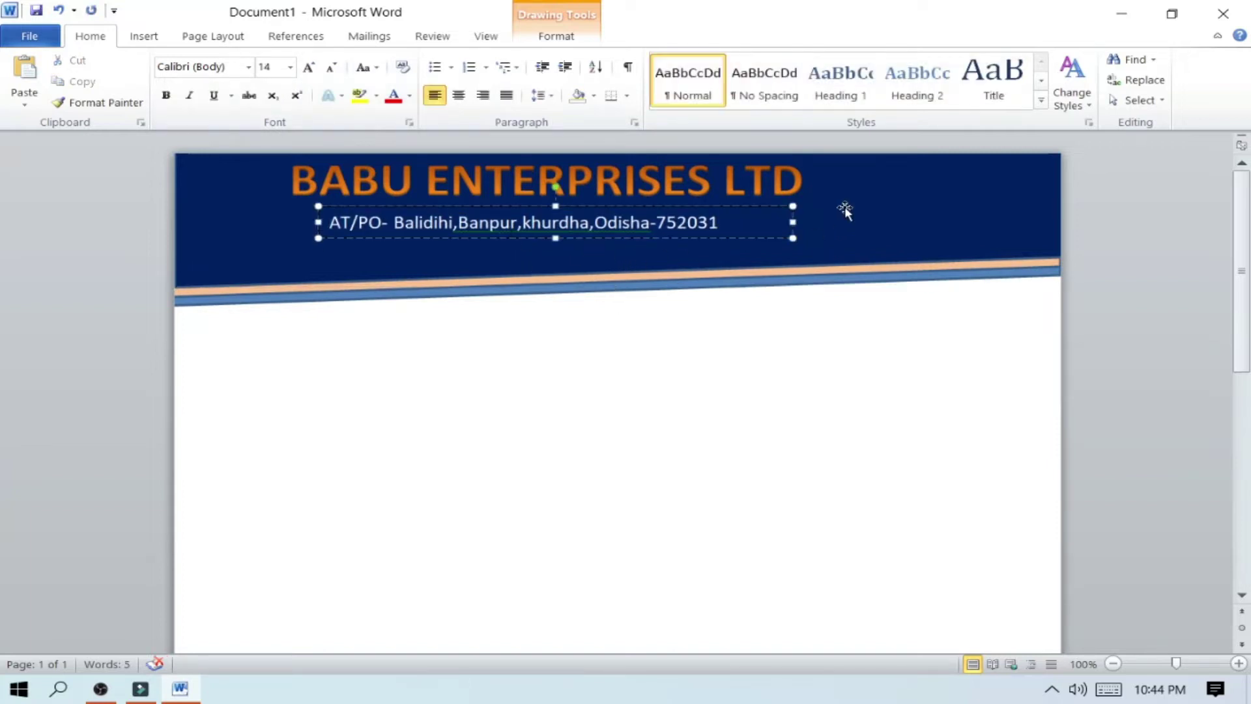
click(532, 40)
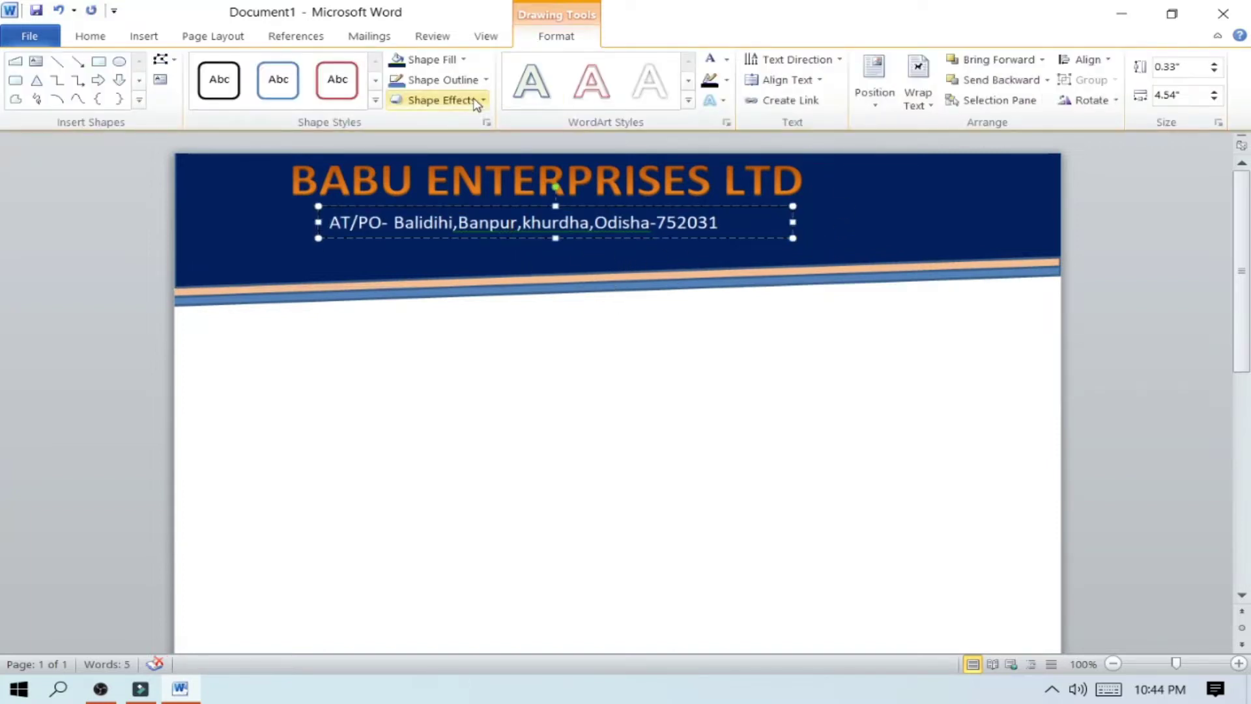
click(482, 79)
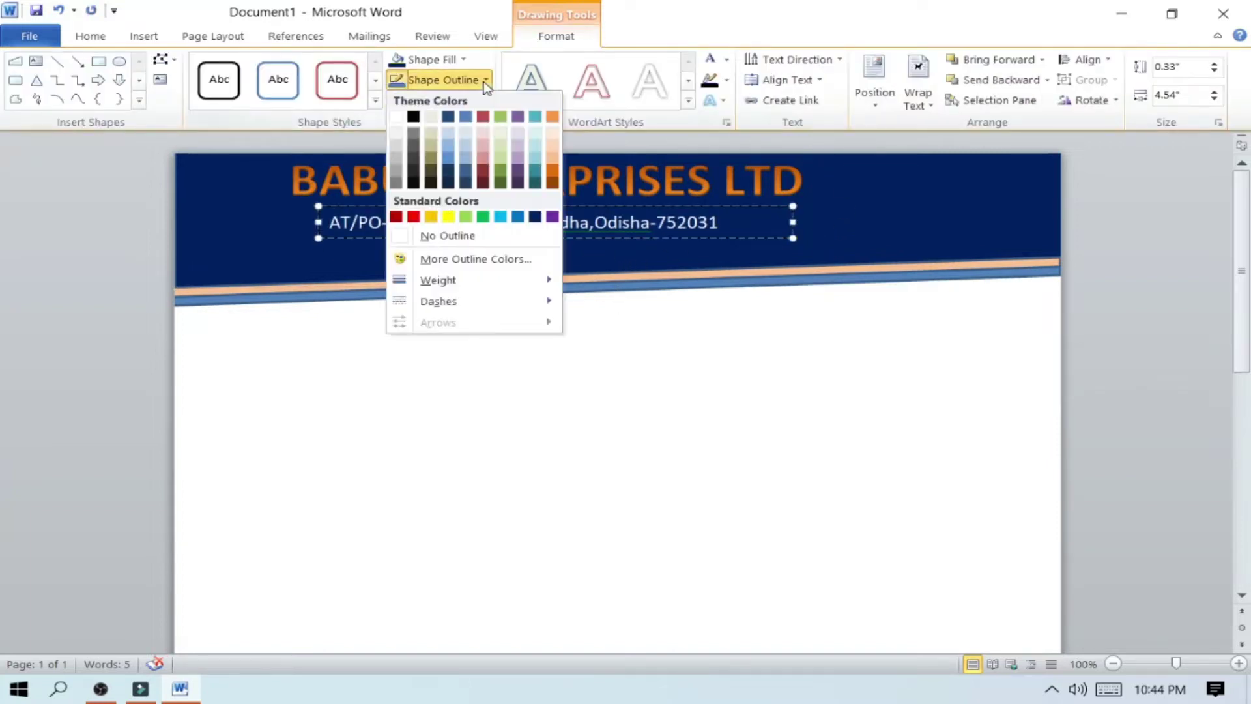
click(459, 235)
click(760, 259)
click(390, 258)
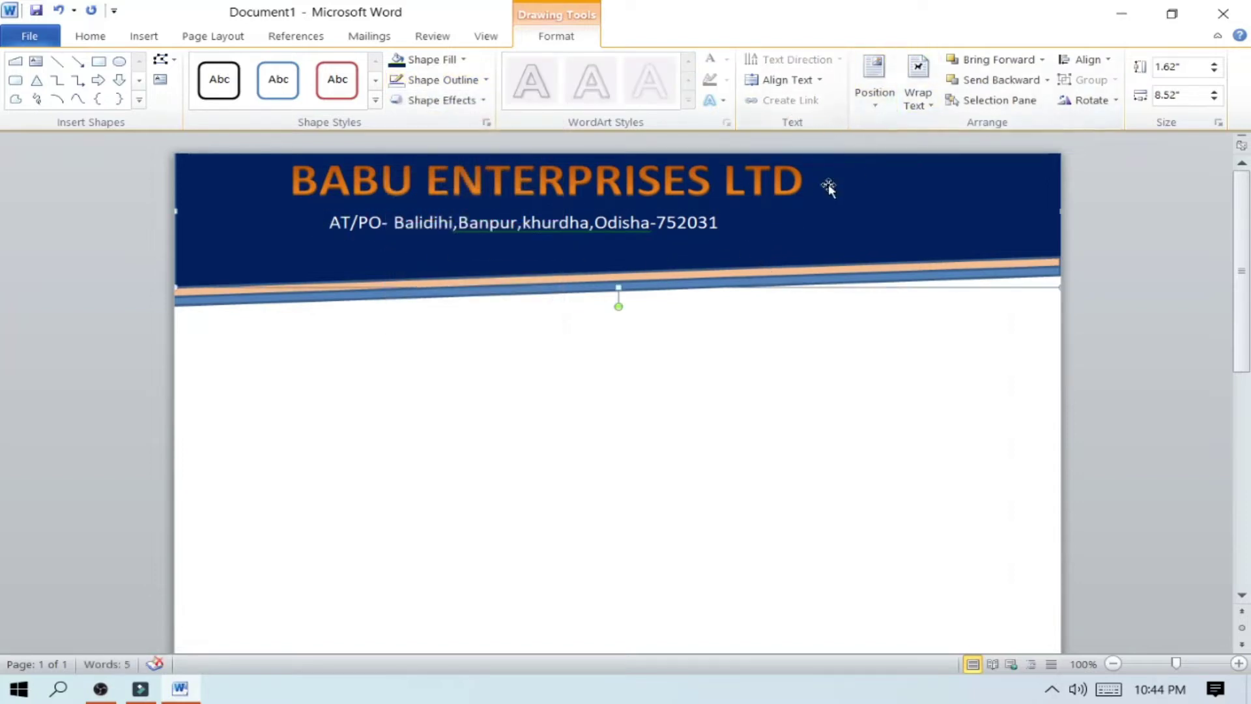
Draw a wide text box below the address line and make it slightly taller
click(145, 36)
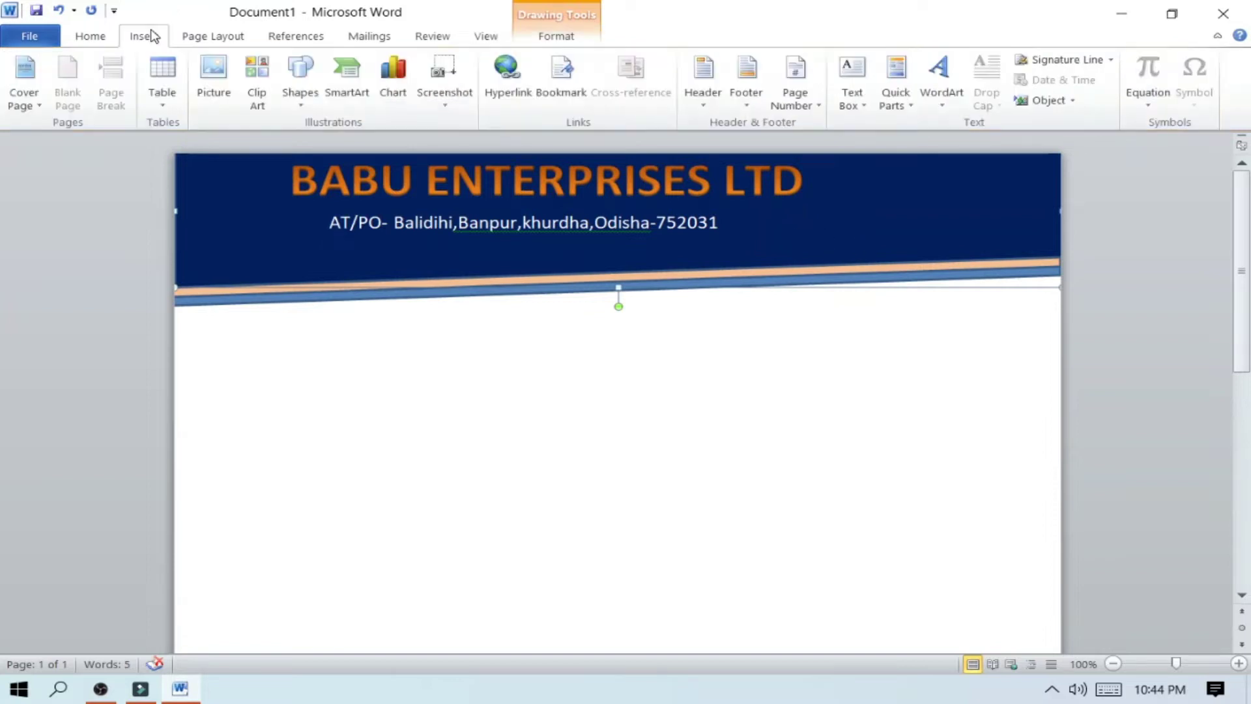
click(855, 98)
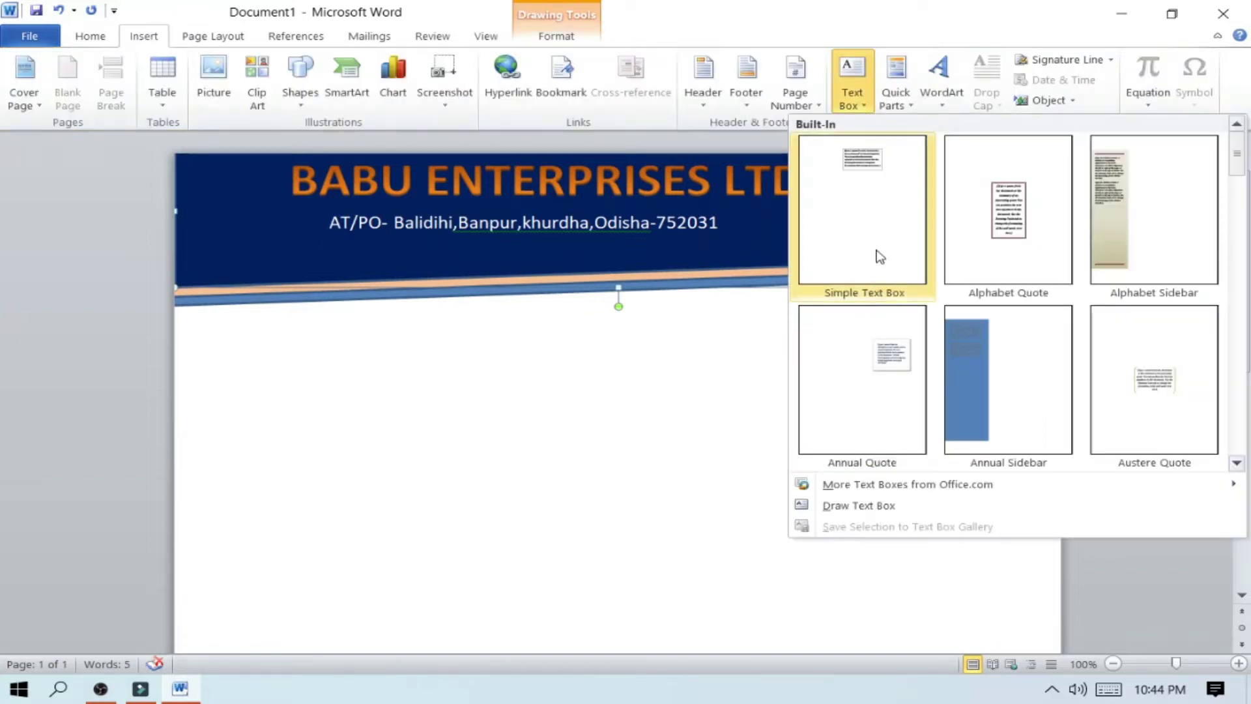
click(854, 507)
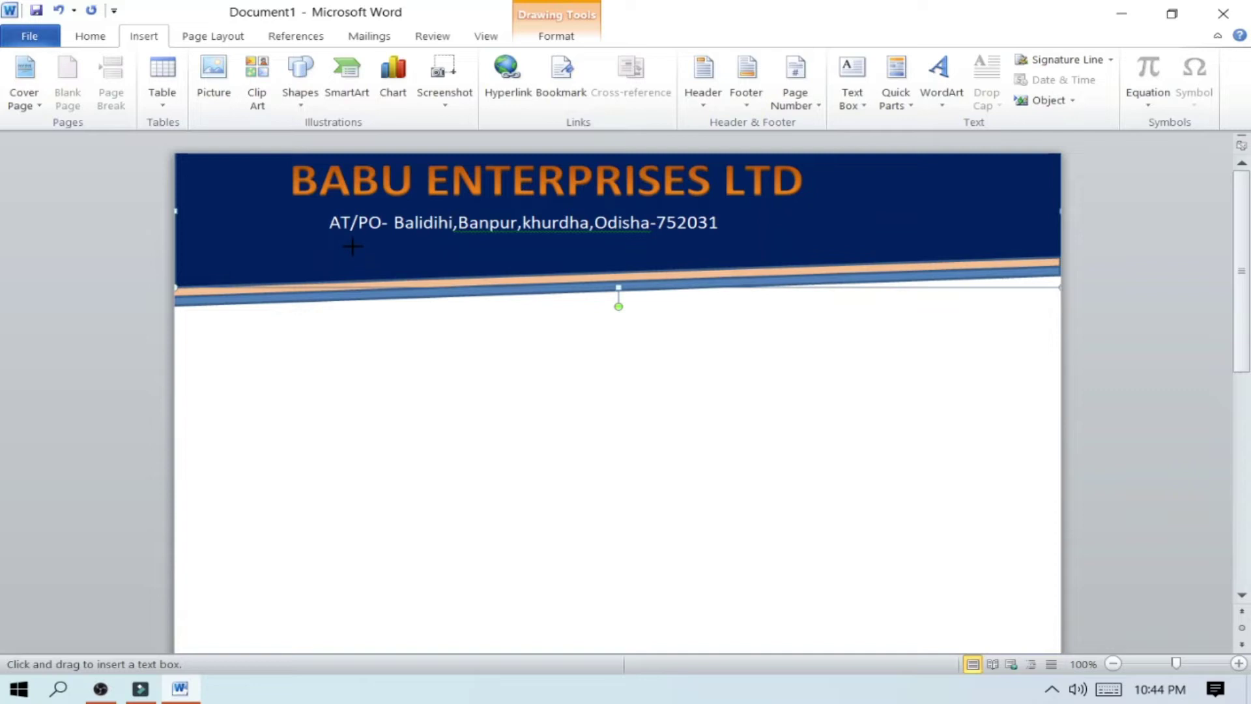
drag(352, 245, 457, 260)
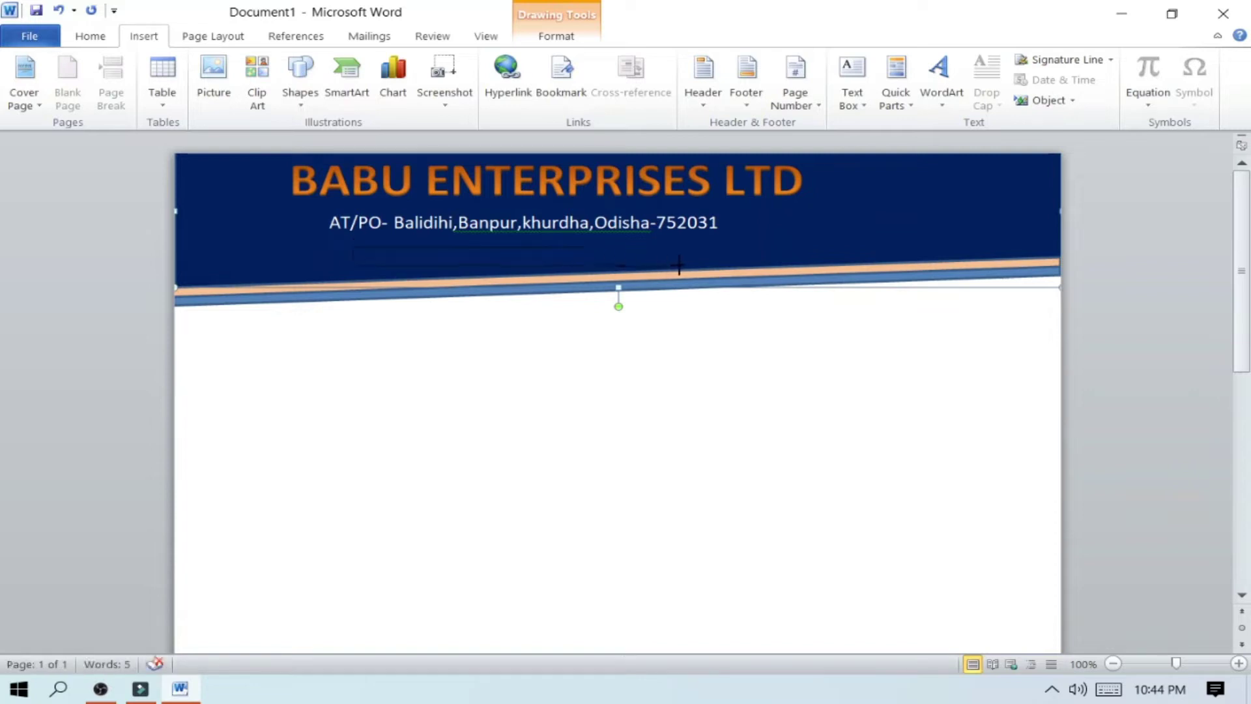
drag(678, 265, 696, 266)
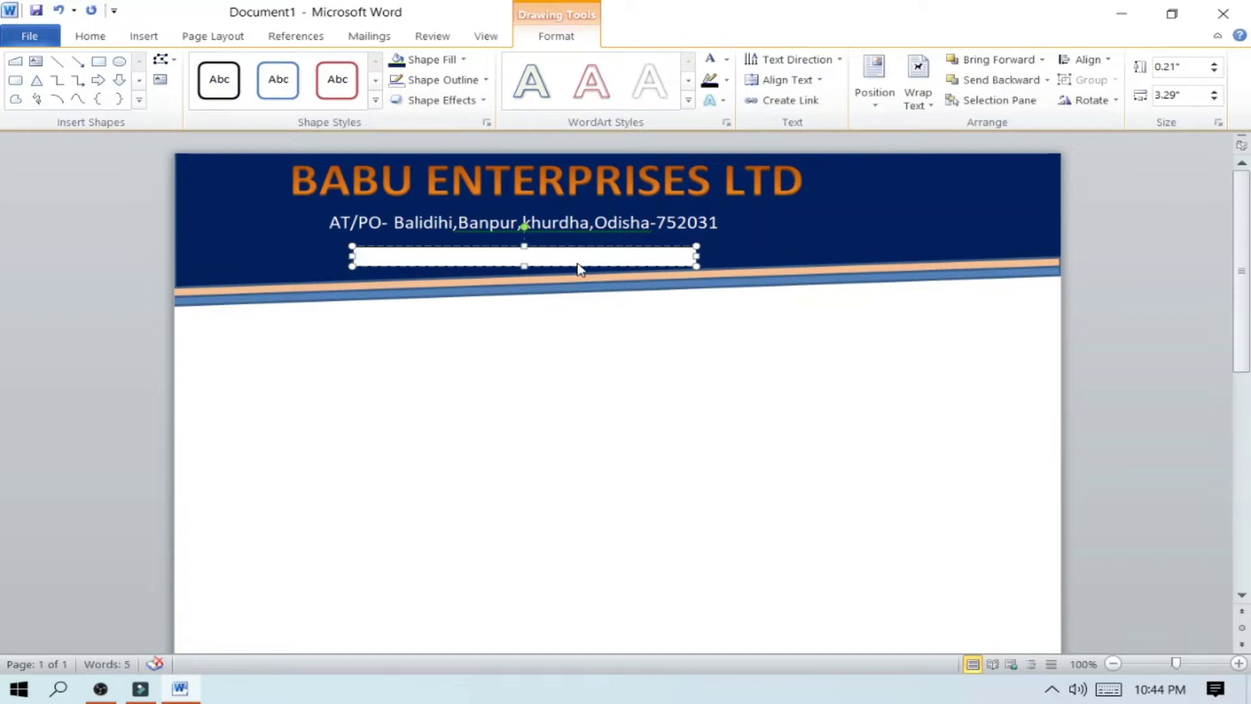
text(m)
key(BackSpace)
text(MO)
key(BackSpace)
key(BackSpace)
key(BackSpace)
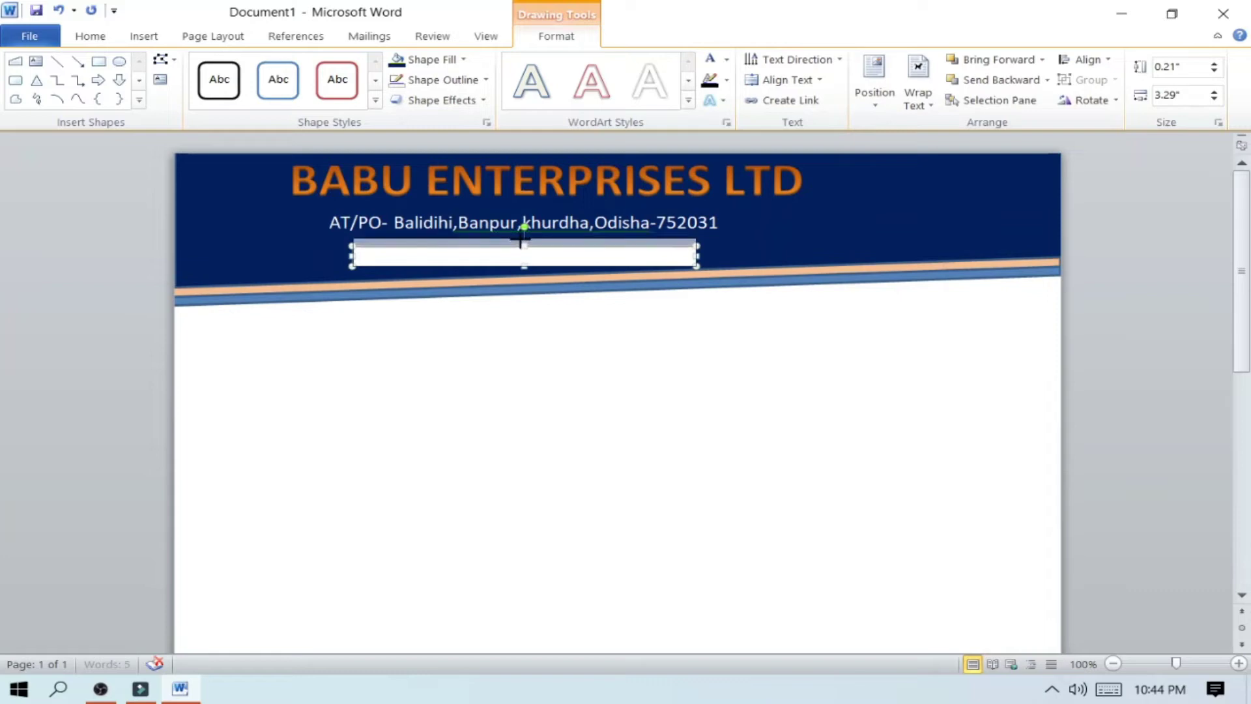
drag(523, 246, 523, 237)
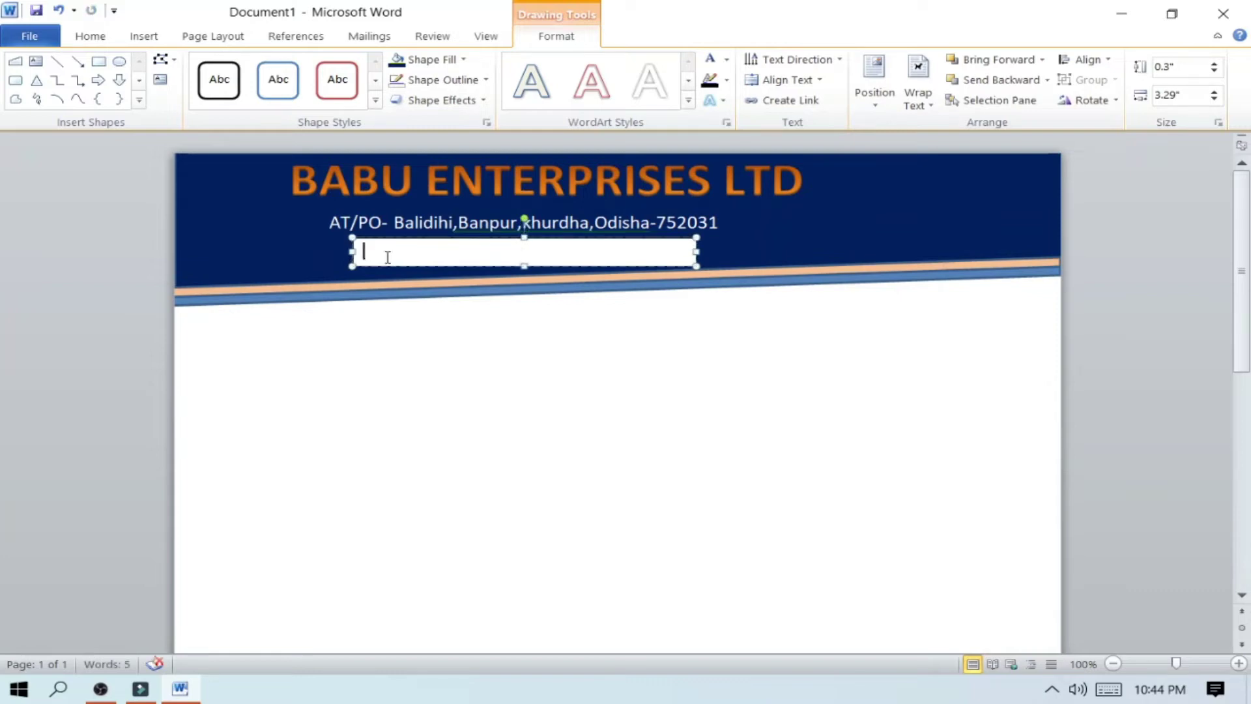
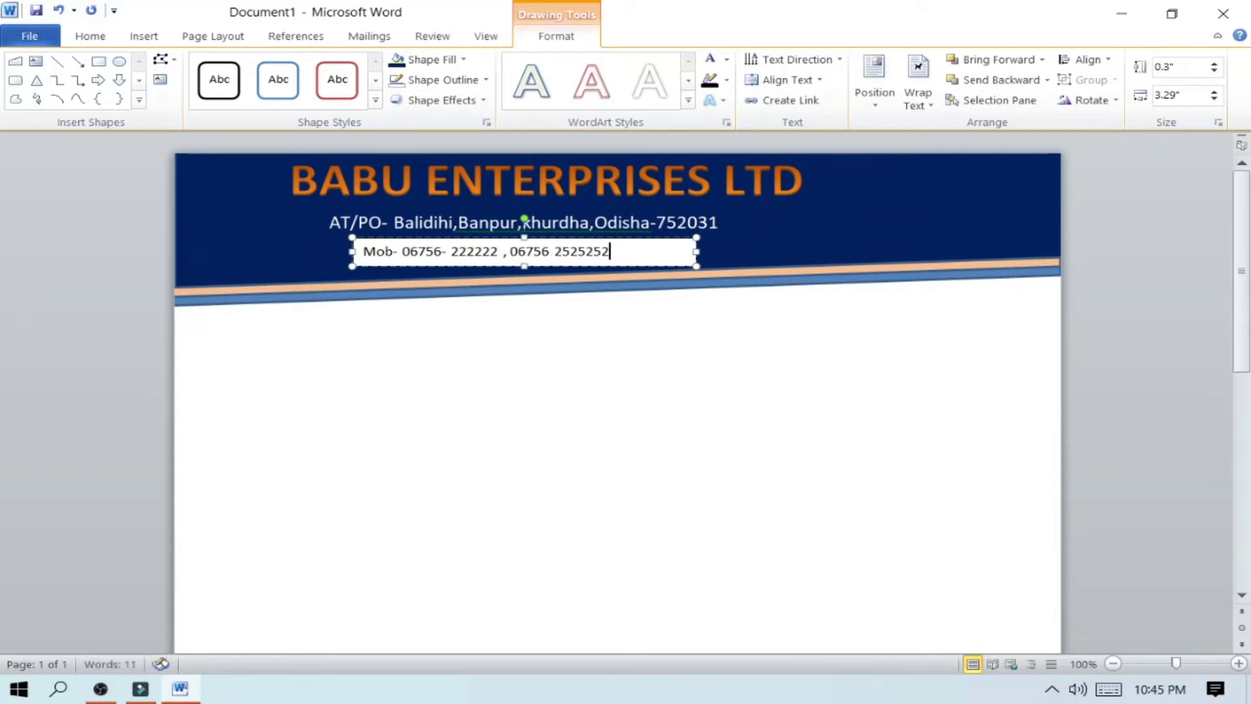
Type the company's two mobile numbers into the box, adding a missing hyphen
click(553, 252)
text(-)
click(725, 252)
Fill the mobile-number box with dark navy and make its text white
click(679, 254)
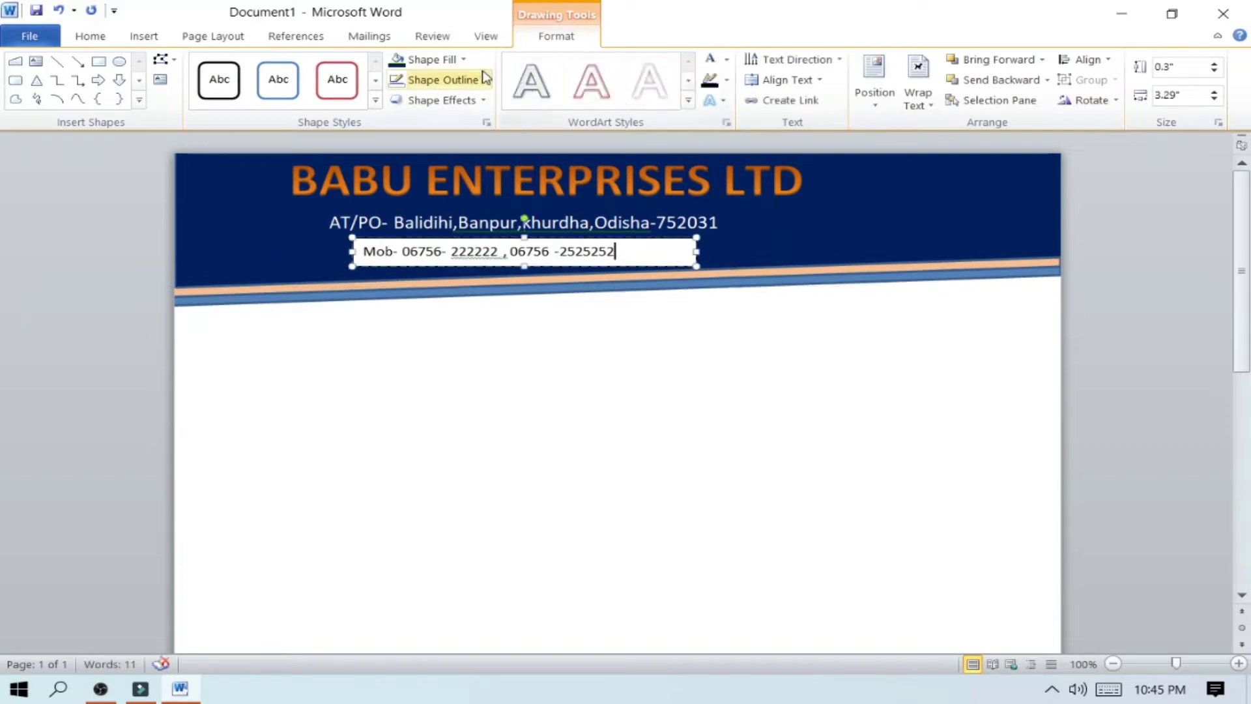
click(465, 60)
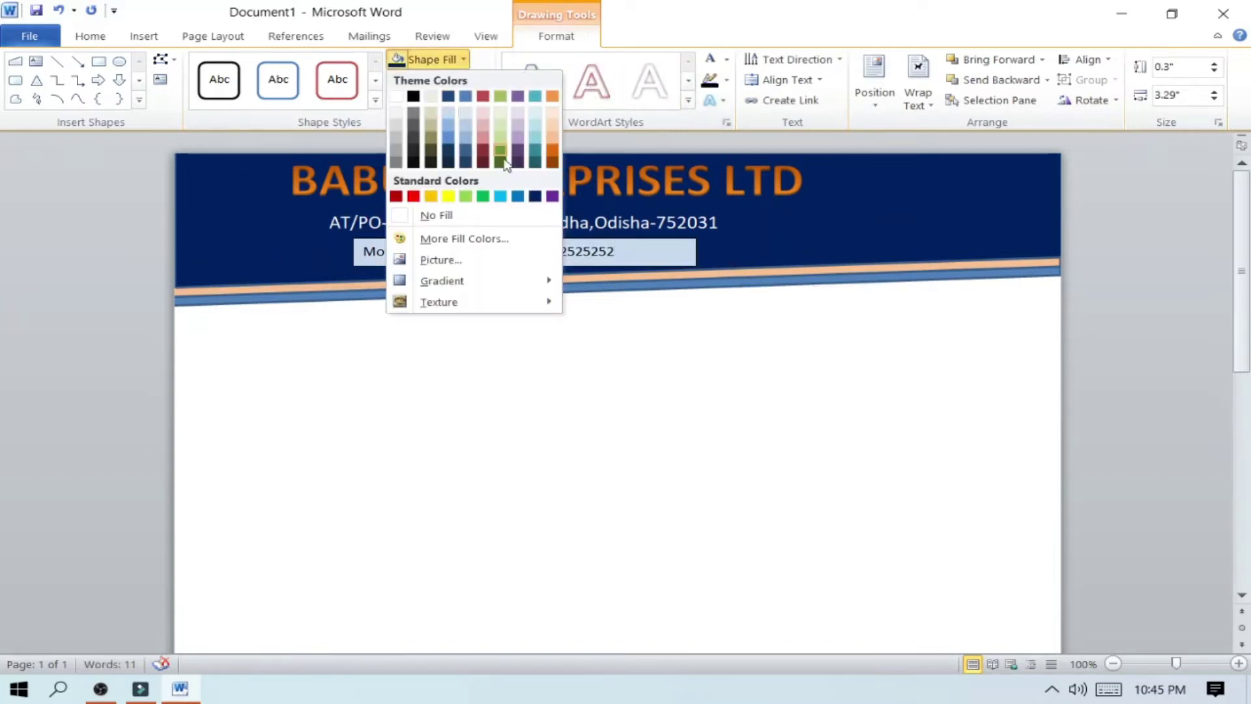
click(536, 197)
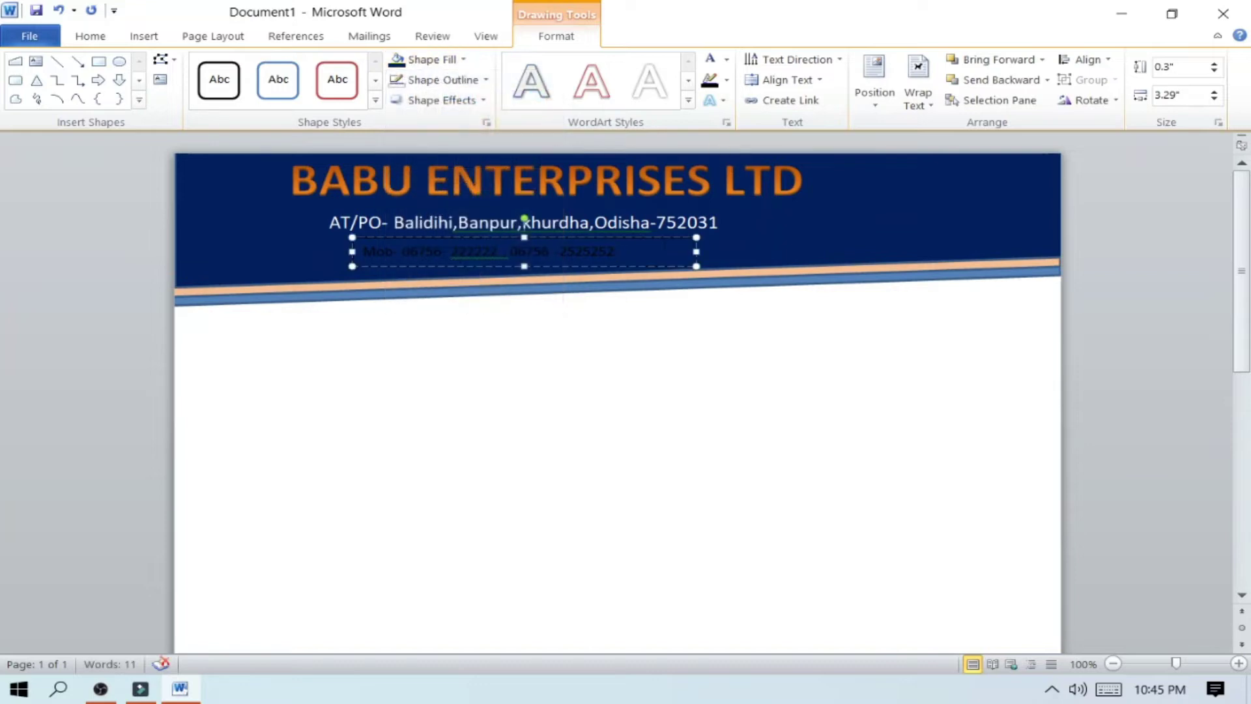
key(ctrl+a)
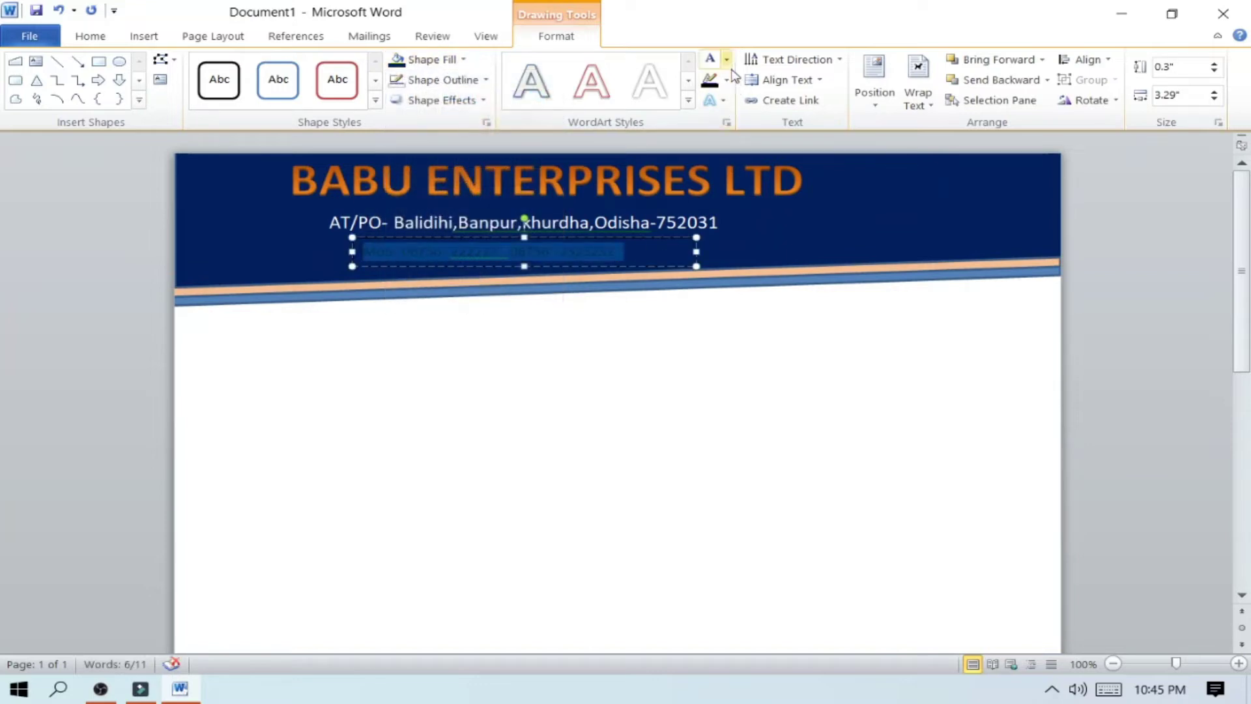
click(727, 59)
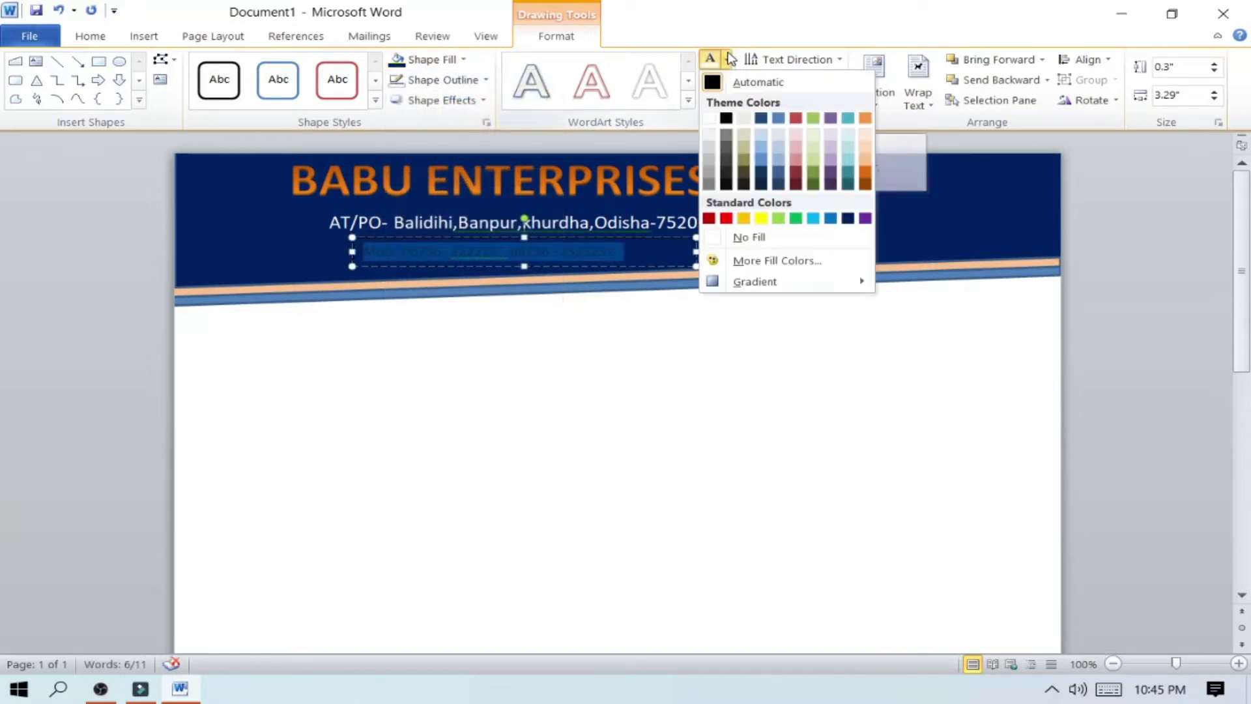
click(720, 116)
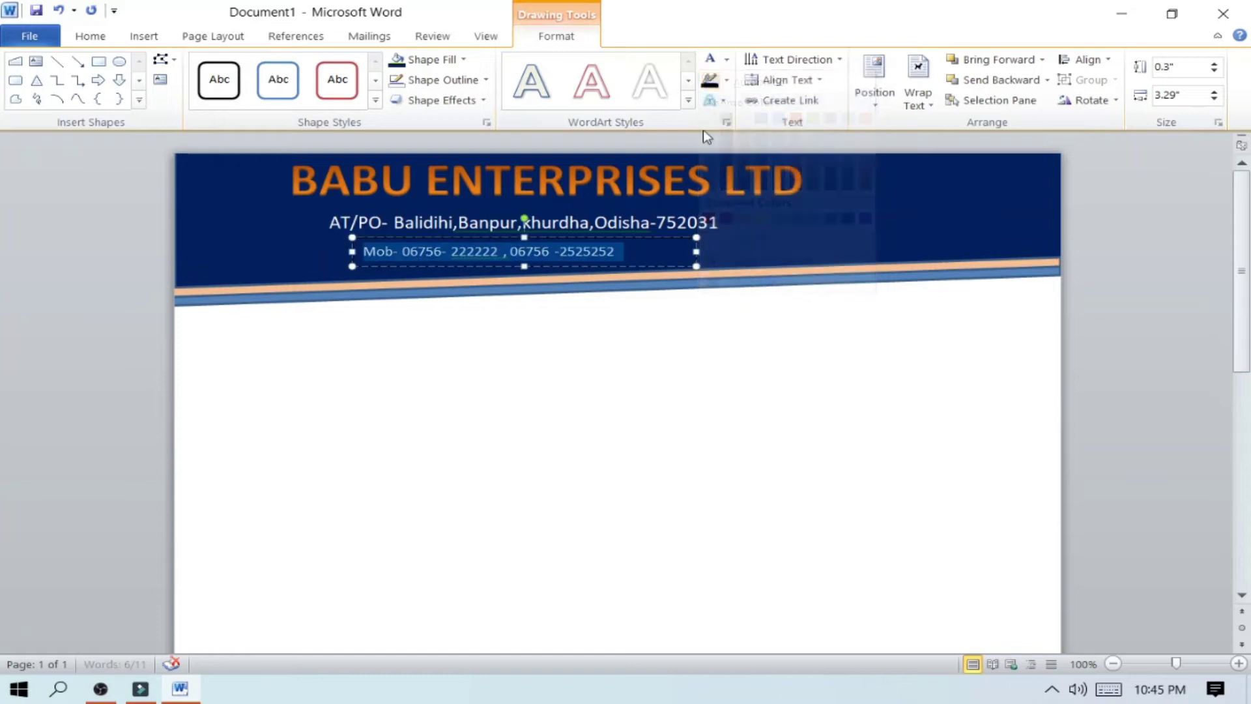
Remove the outline from both the mobile-number text and its box
click(726, 80)
click(752, 257)
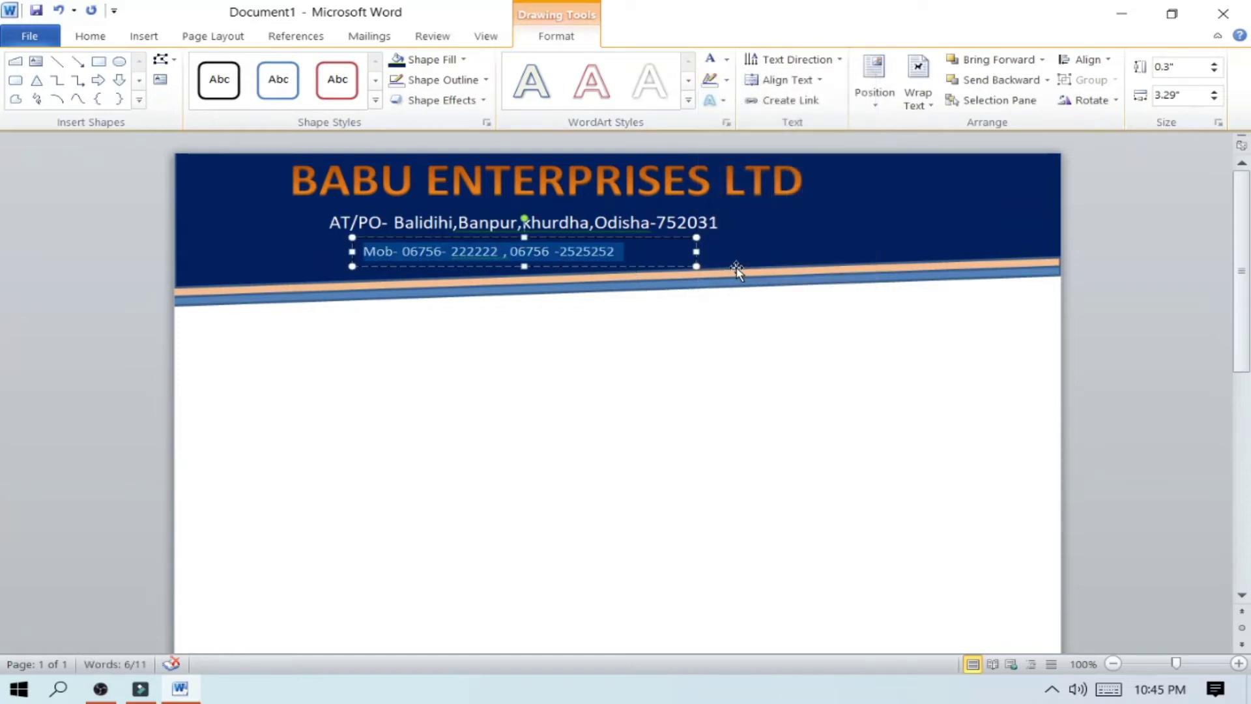
click(753, 257)
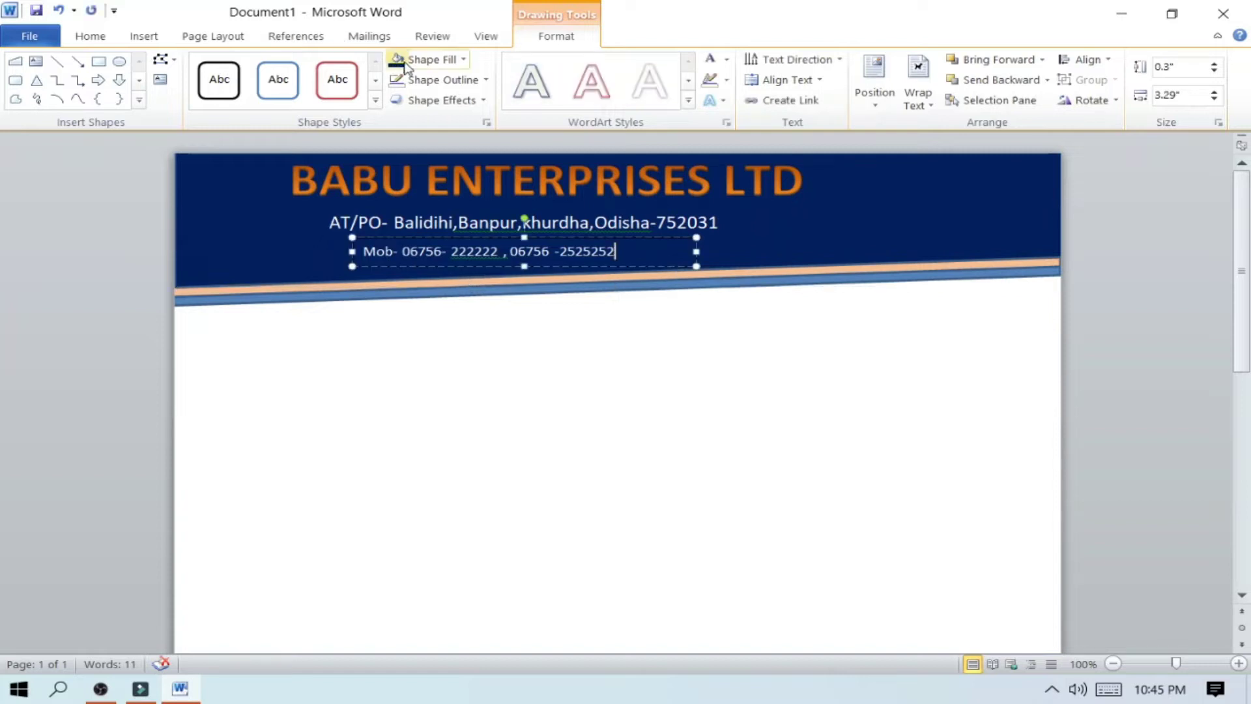
click(483, 79)
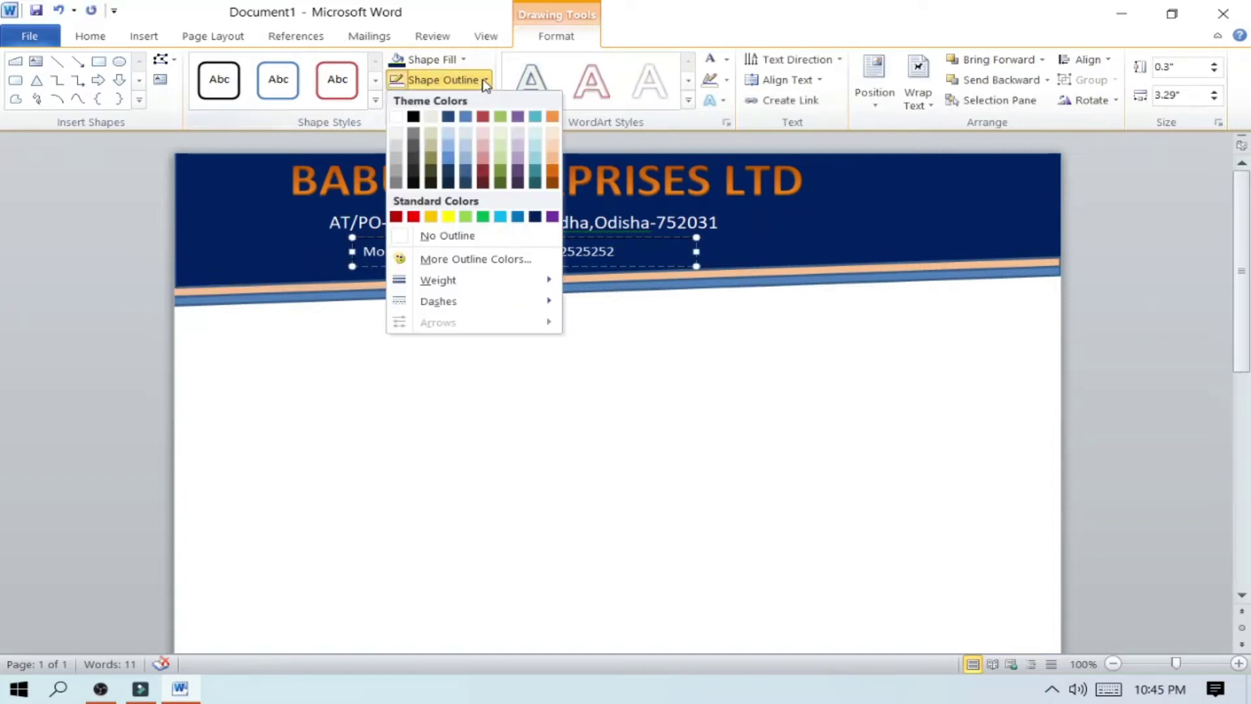
click(443, 237)
click(863, 251)
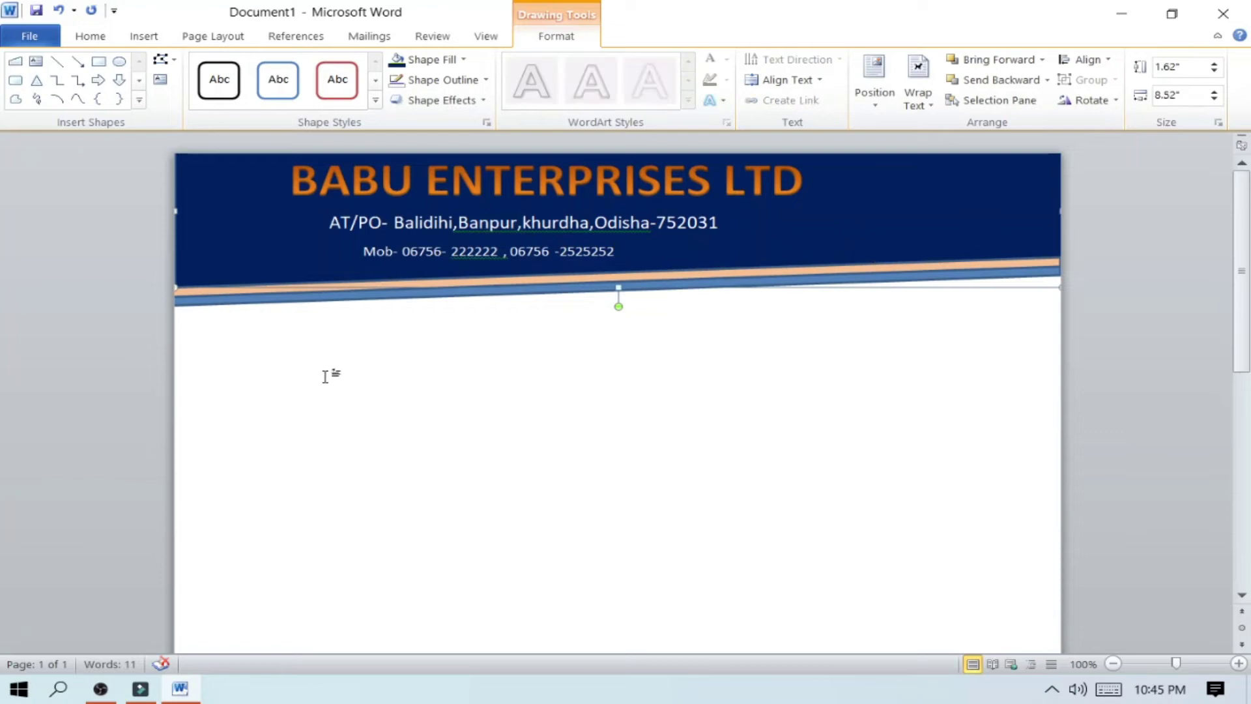
click(376, 418)
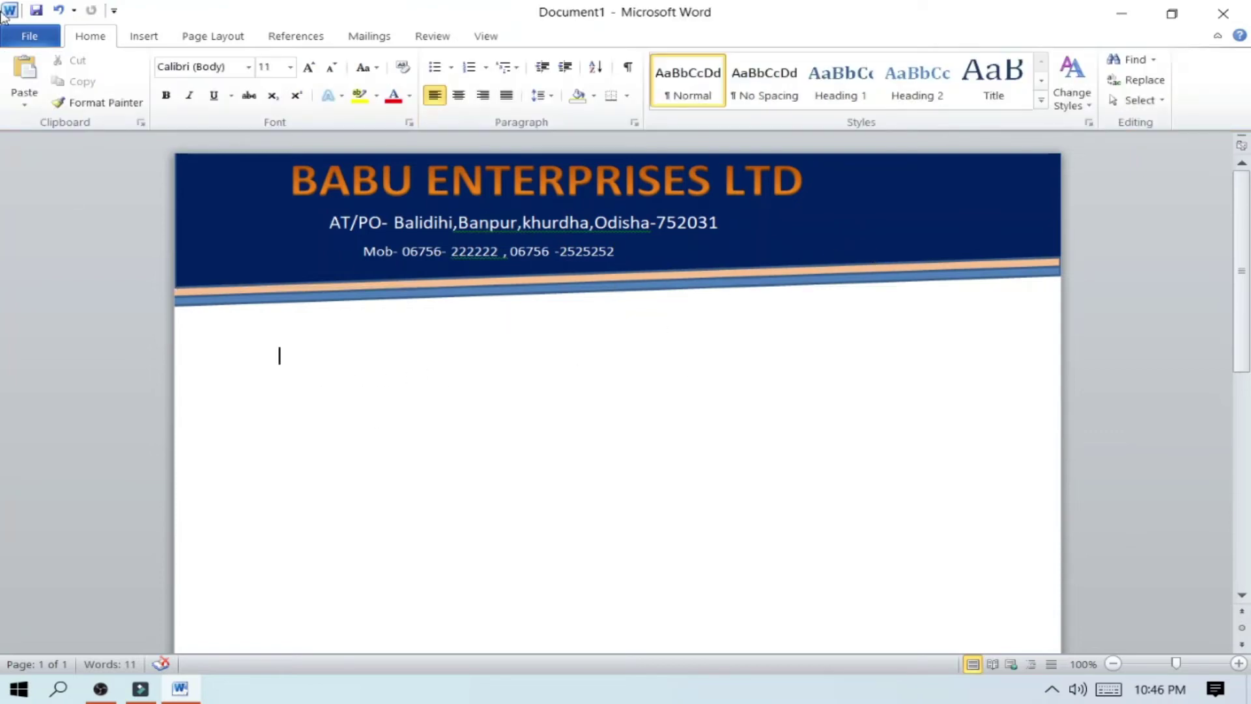
Insert the BABU EDUCATION laptop image from the Desktop photo folder into the letter
click(145, 40)
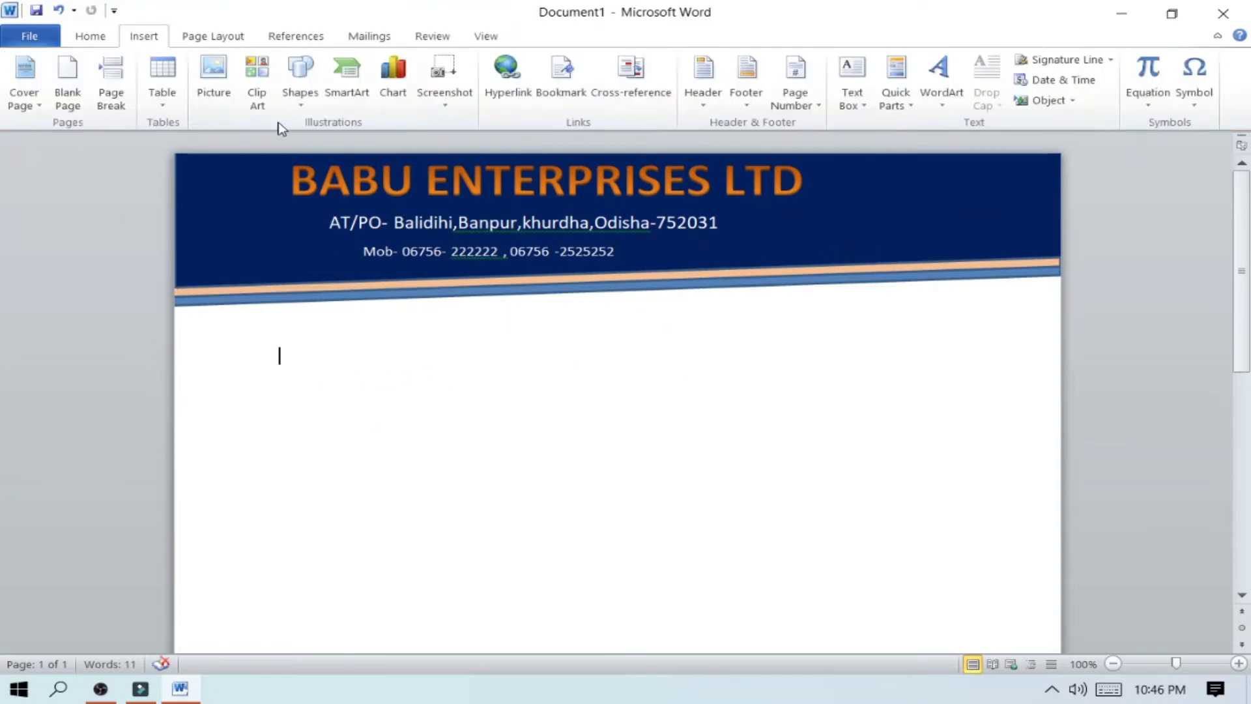
click(213, 70)
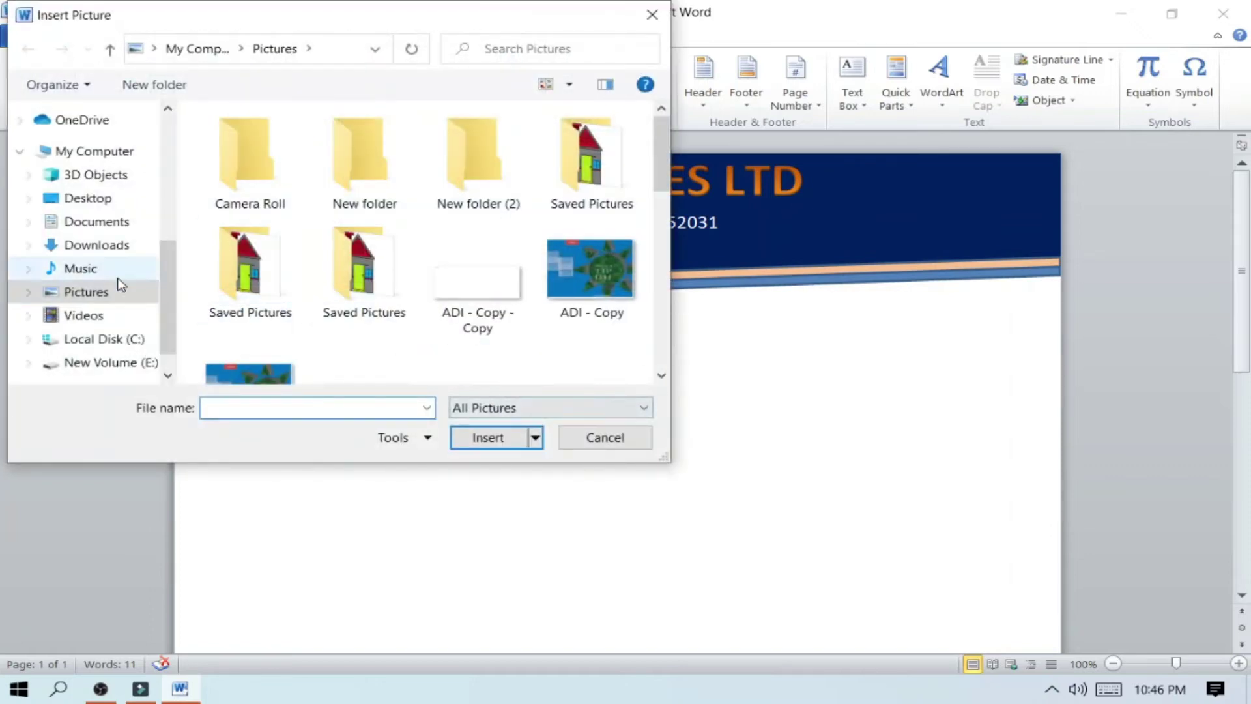
mouse_move(88, 197)
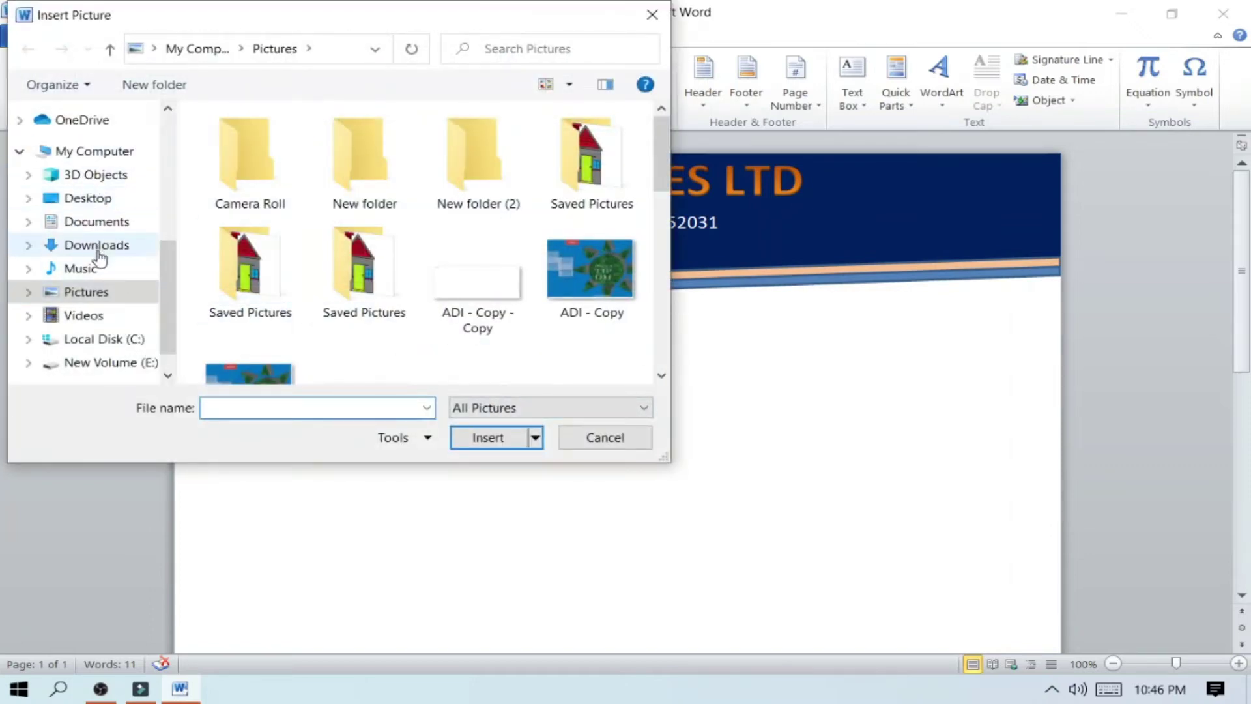
click(88, 198)
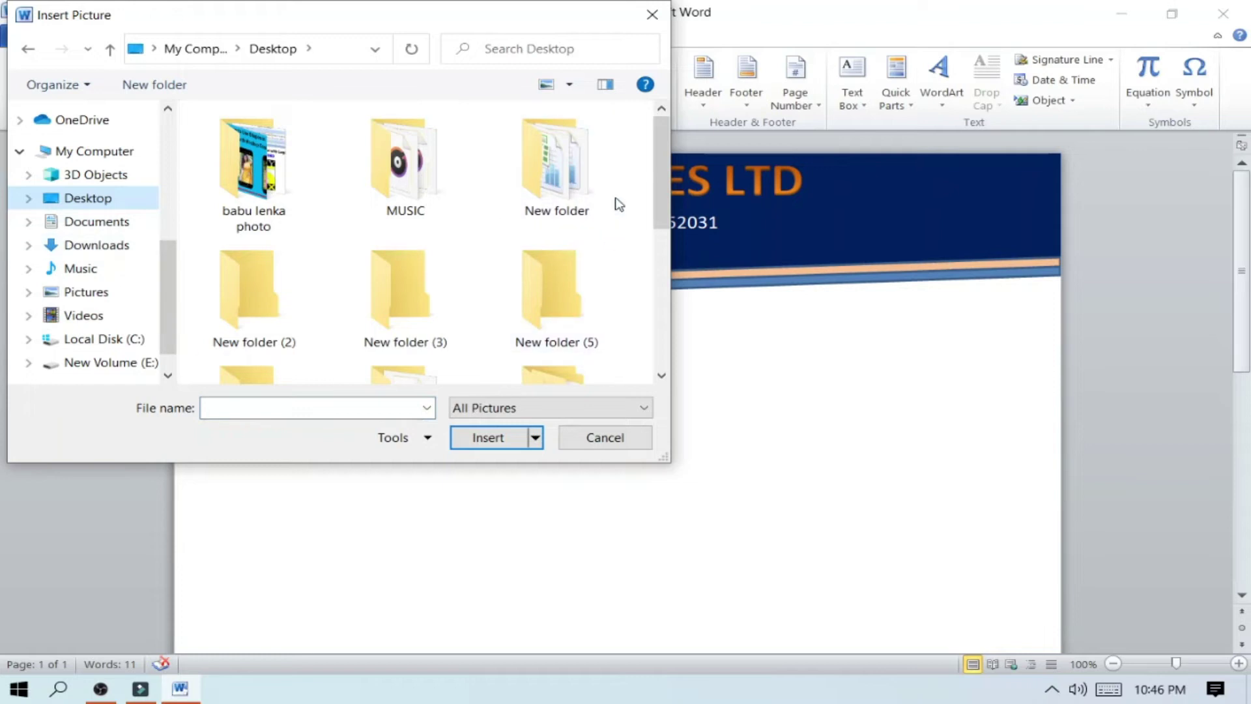
double_click(284, 179)
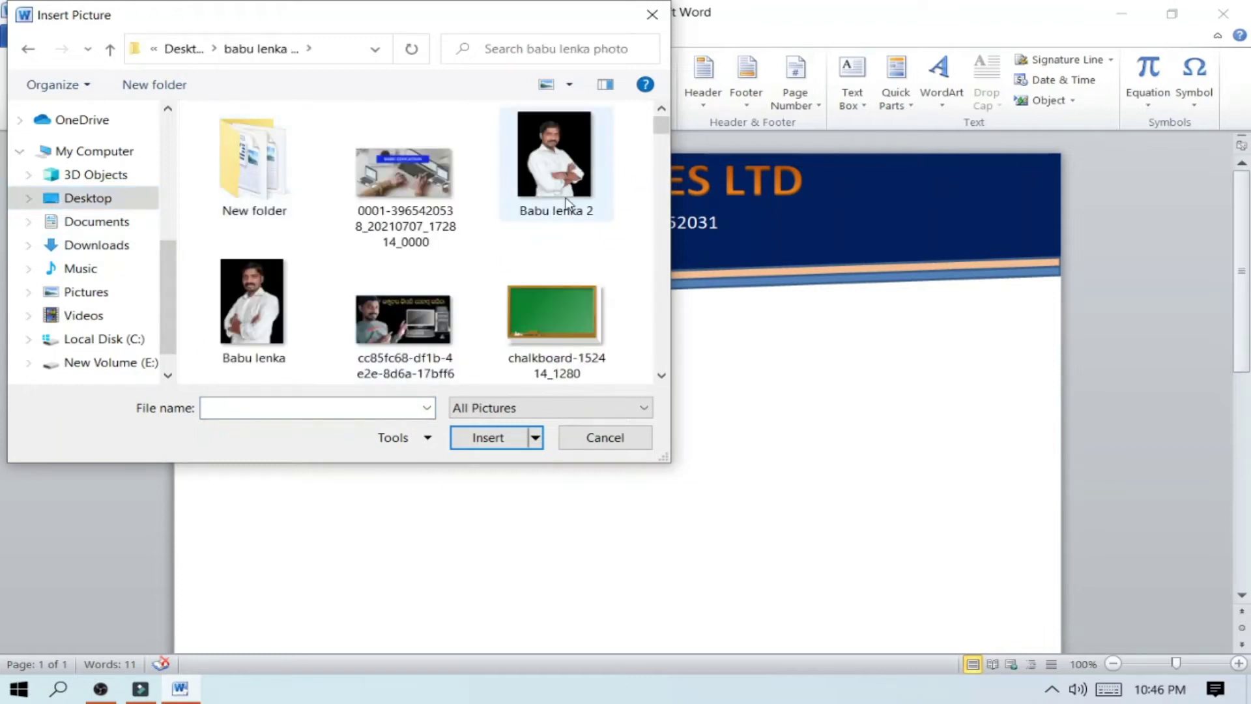
click(414, 177)
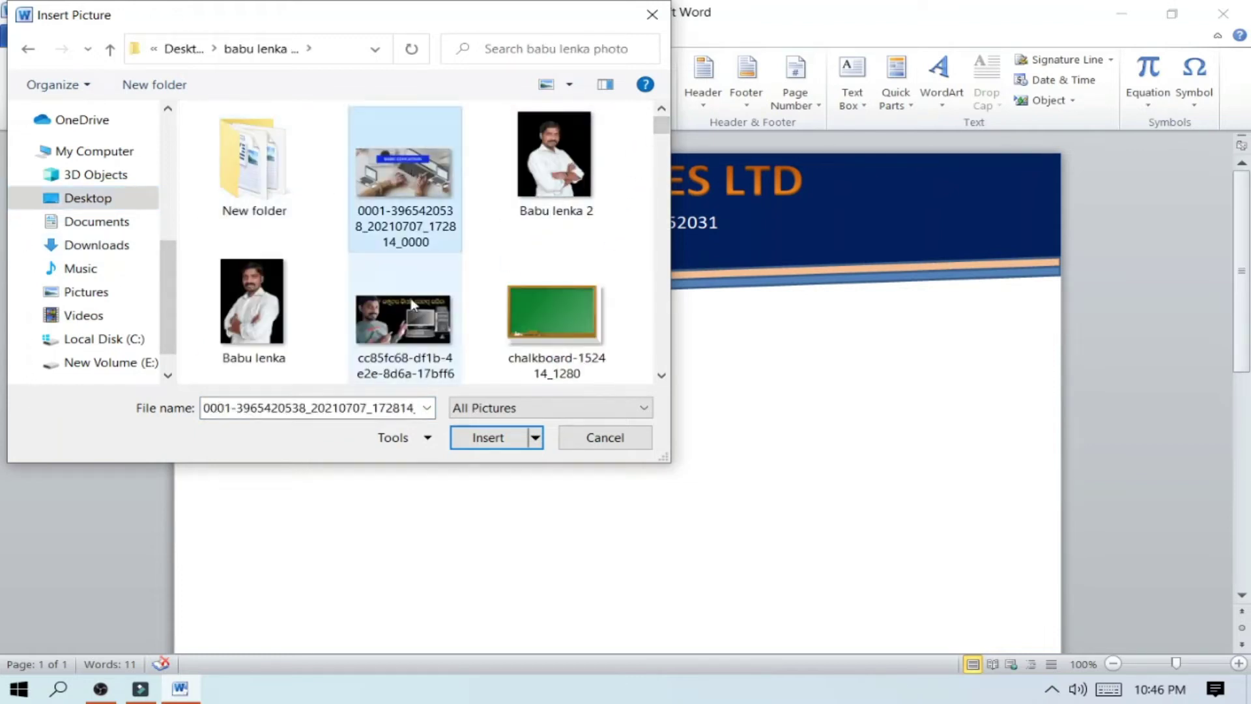
click(512, 445)
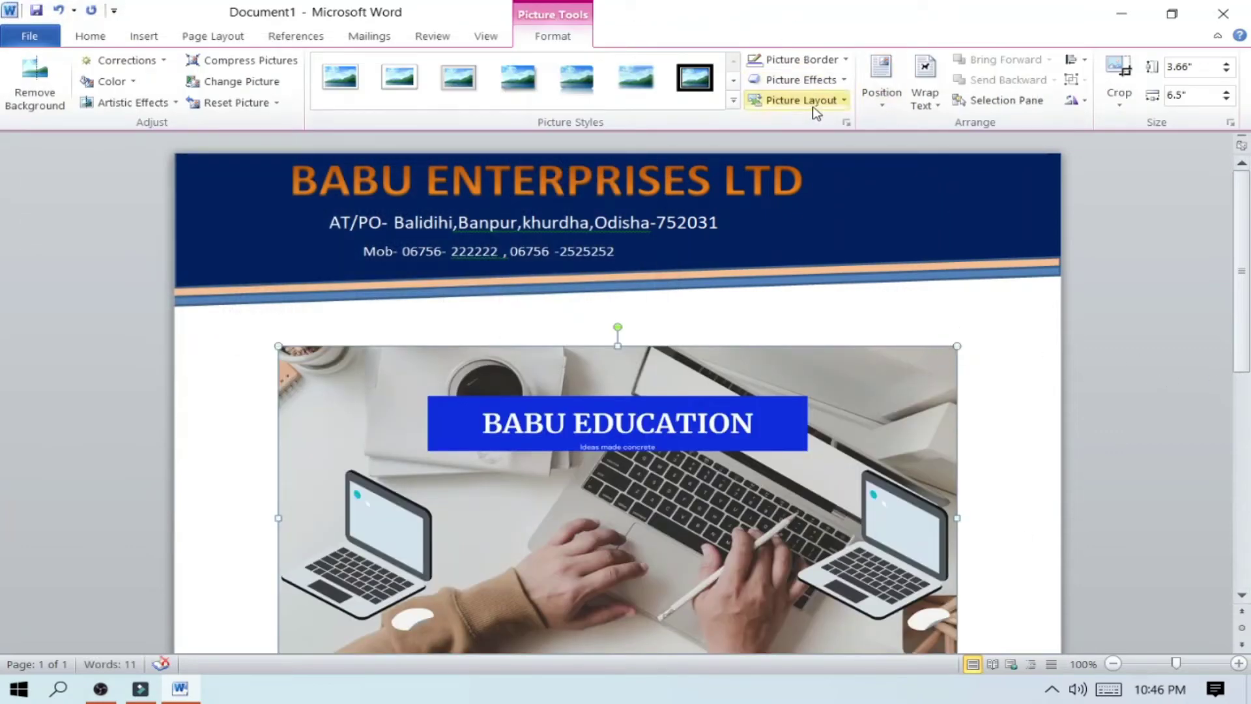
Float the laptop picture in front of text and shrink it to about 0.84" × 1.5"
click(939, 105)
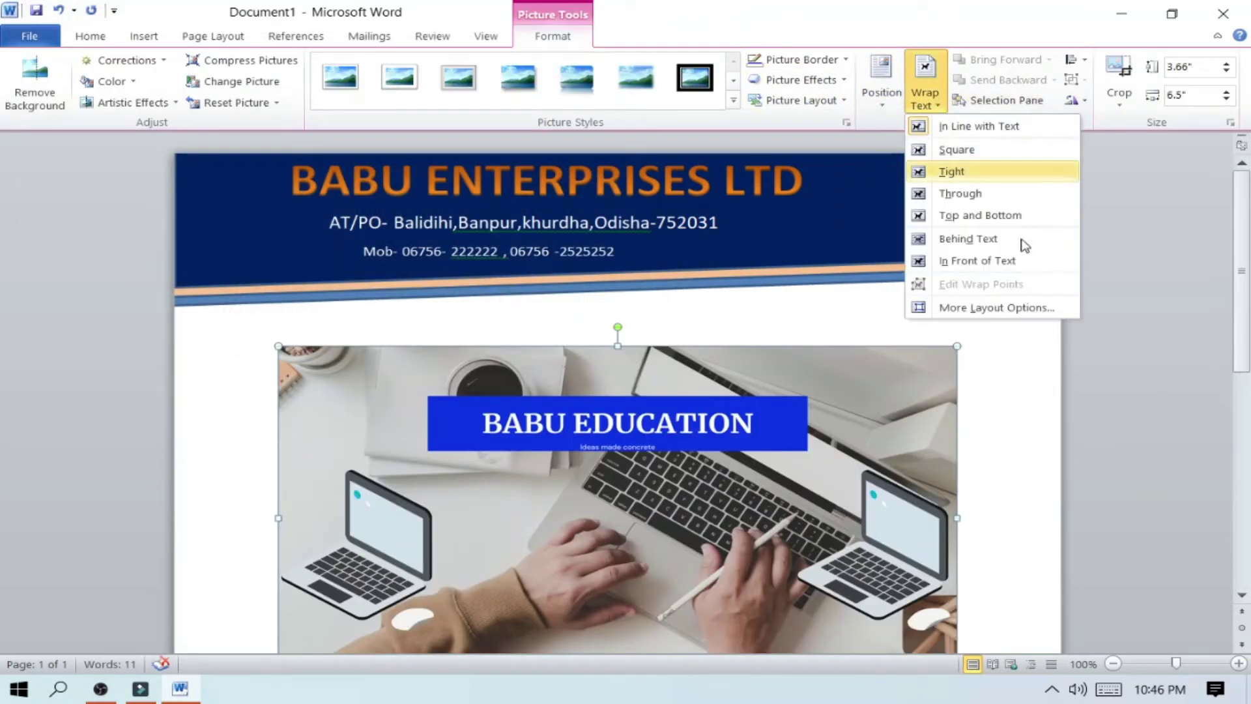
click(985, 260)
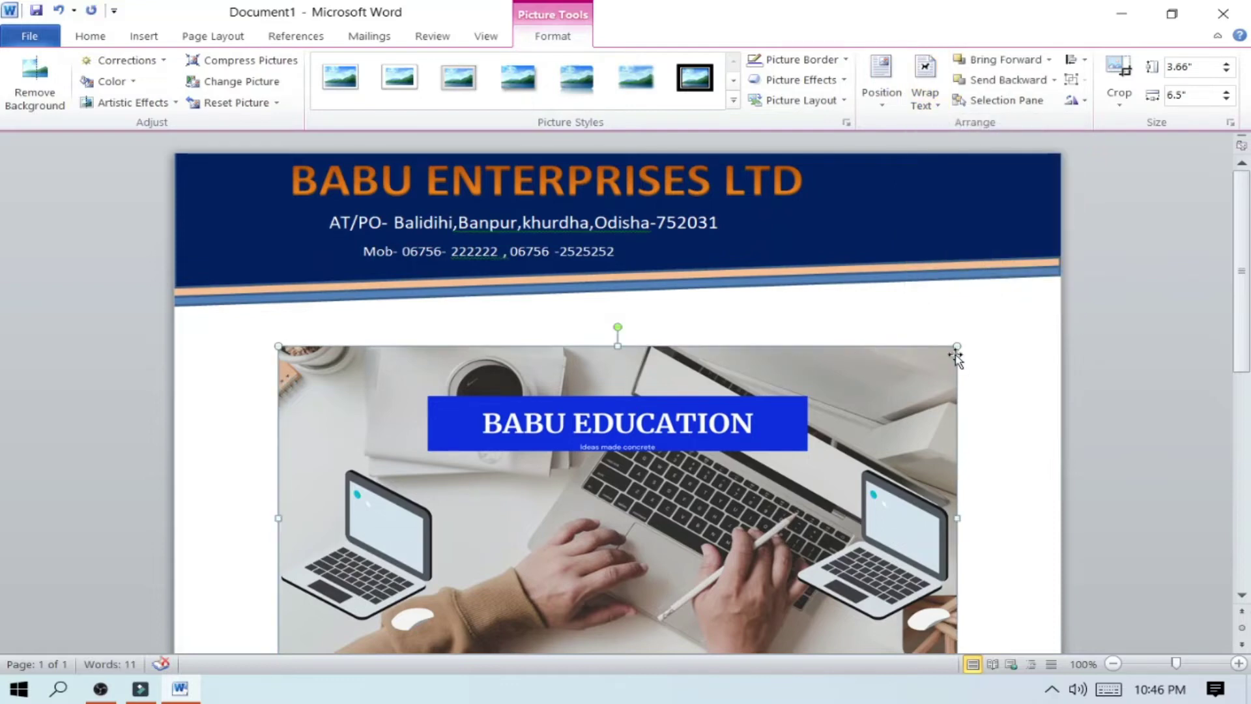
mouse_move(957, 347)
mouse_down()
mouse_move(497, 580)
mouse_move(597, 395)
mouse_up()
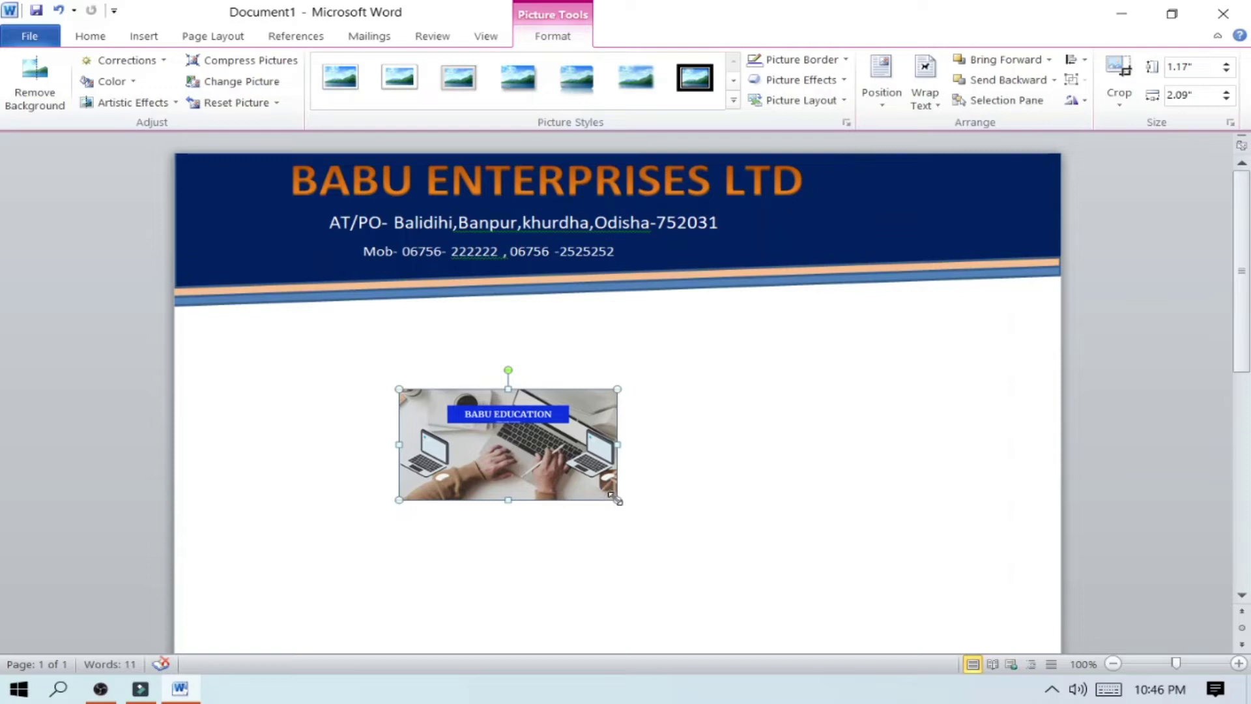
drag(615, 499, 556, 469)
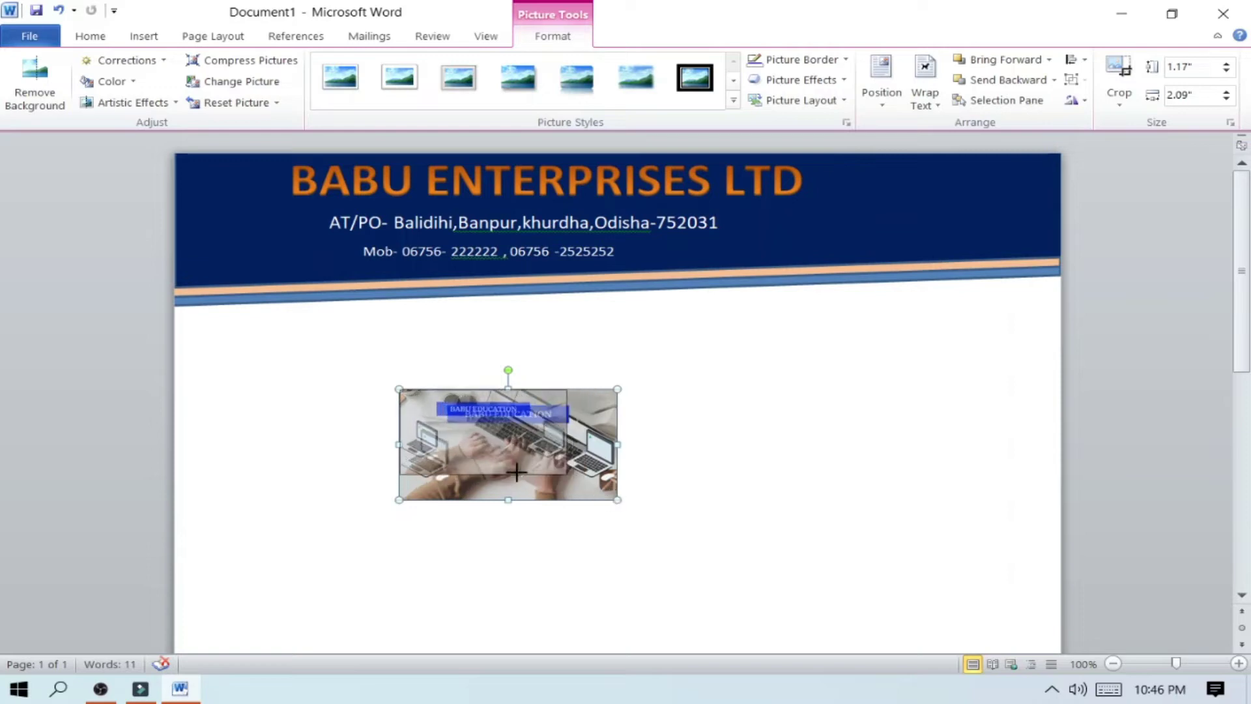
Apply the soft-edge oval style and fit the picture, 0.73" × 1.3", into the header's left
click(733, 99)
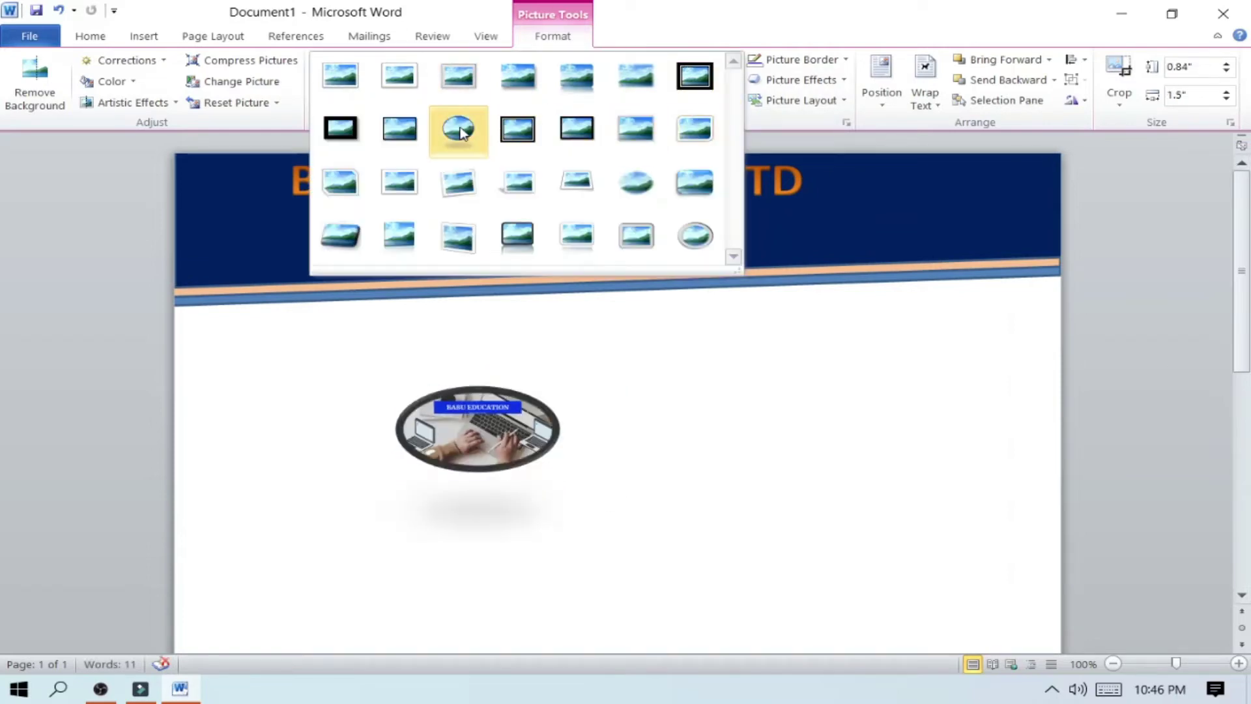
click(637, 187)
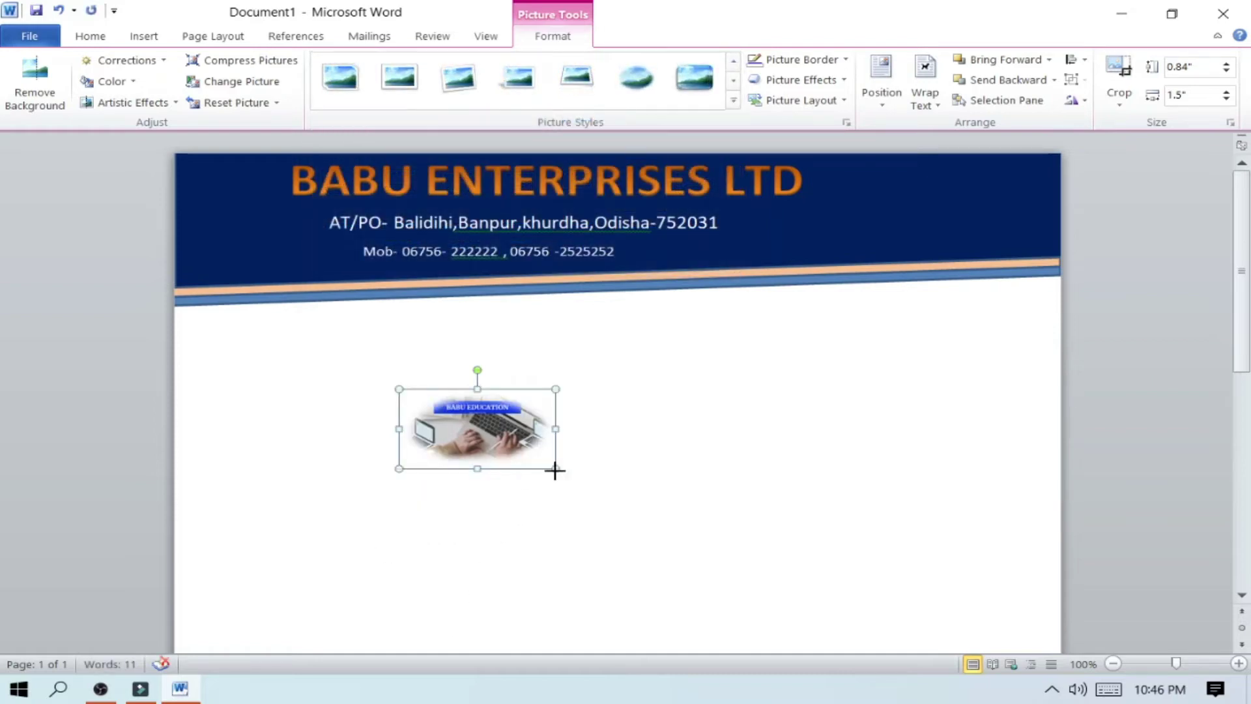
drag(555, 468, 660, 522)
drag(573, 466, 505, 425)
mouse_move(591, 481)
mouse_down()
mouse_move(471, 435)
mouse_move(468, 418)
mouse_up()
drag(401, 397, 244, 244)
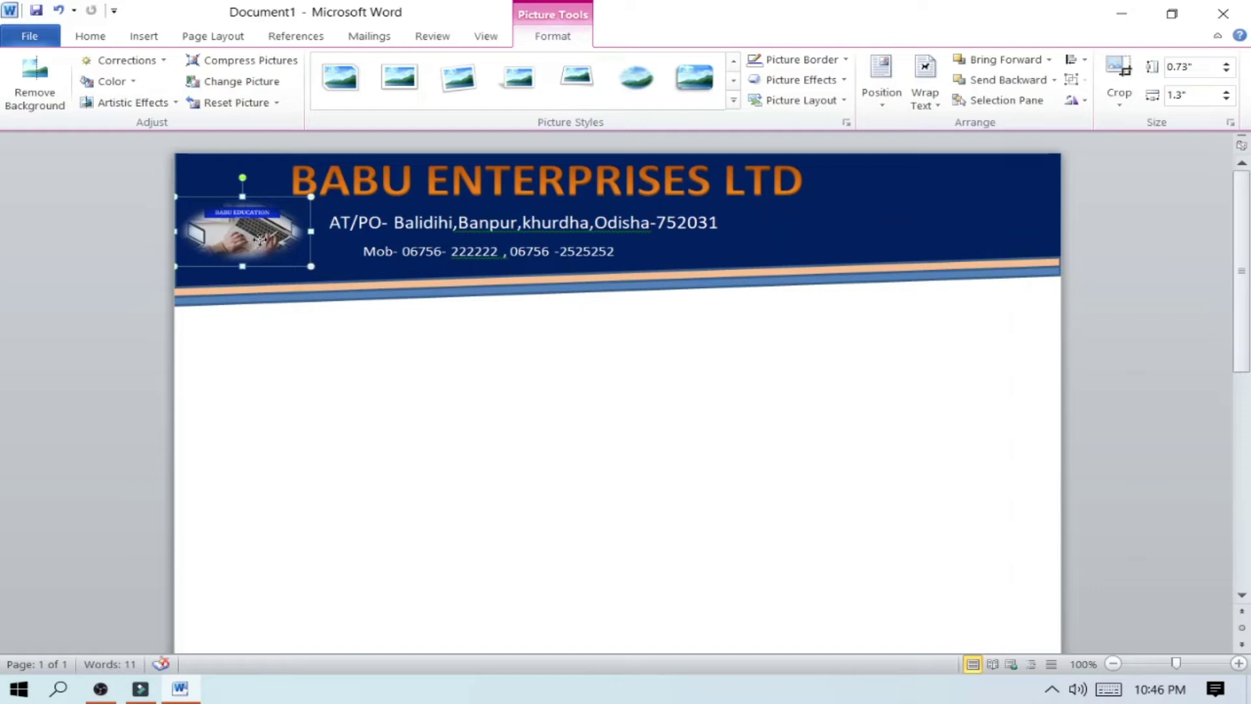
Apply the BABU EDUCATION laptop image as a custom picture watermark
click(430, 404)
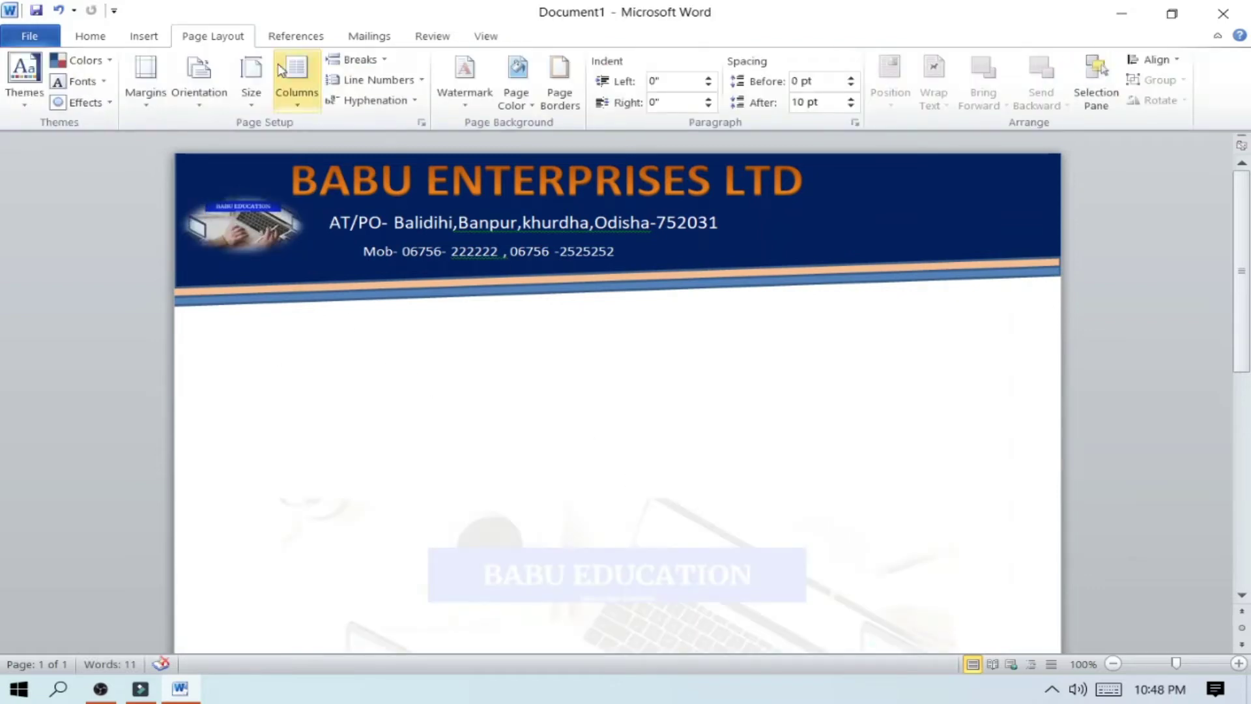
click(483, 99)
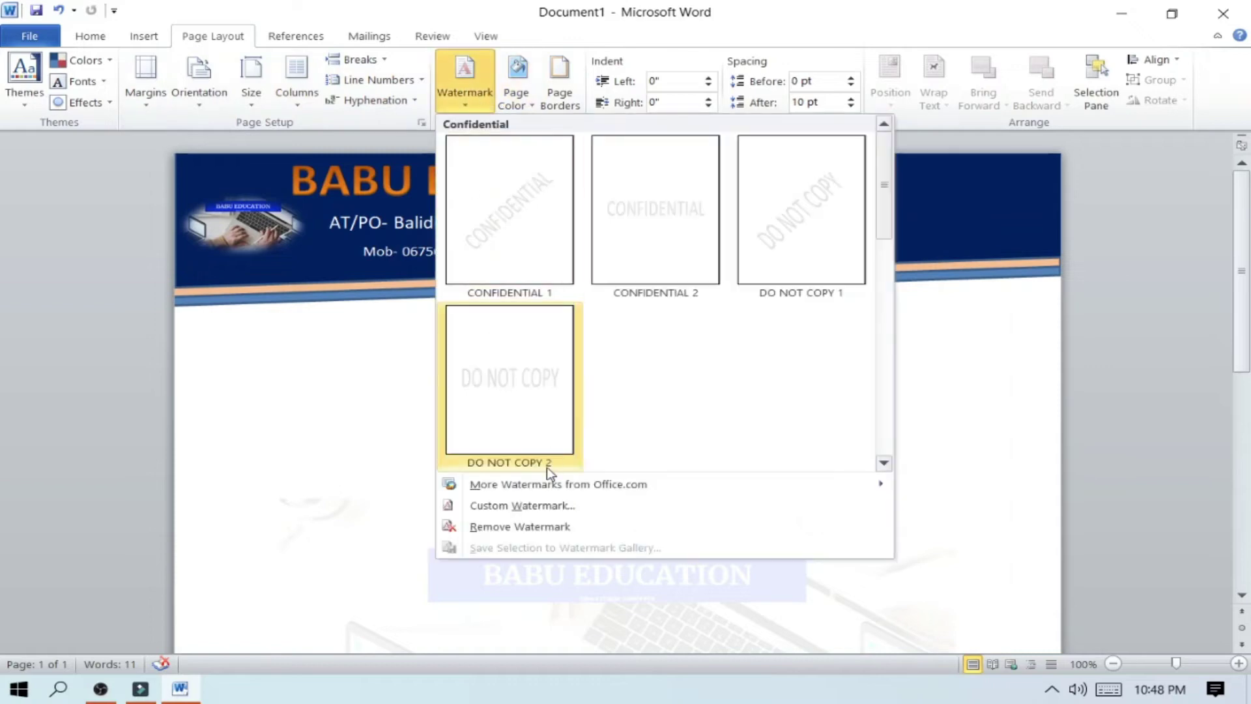
click(521, 507)
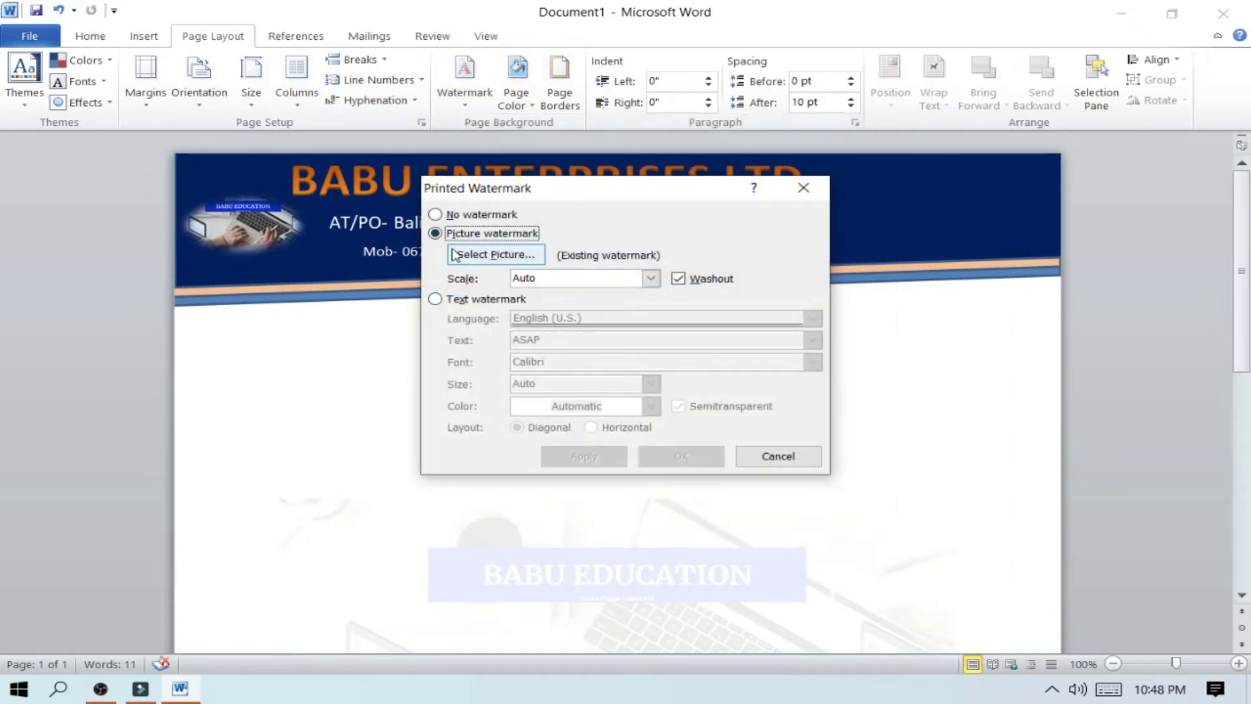
click(471, 255)
click(834, 325)
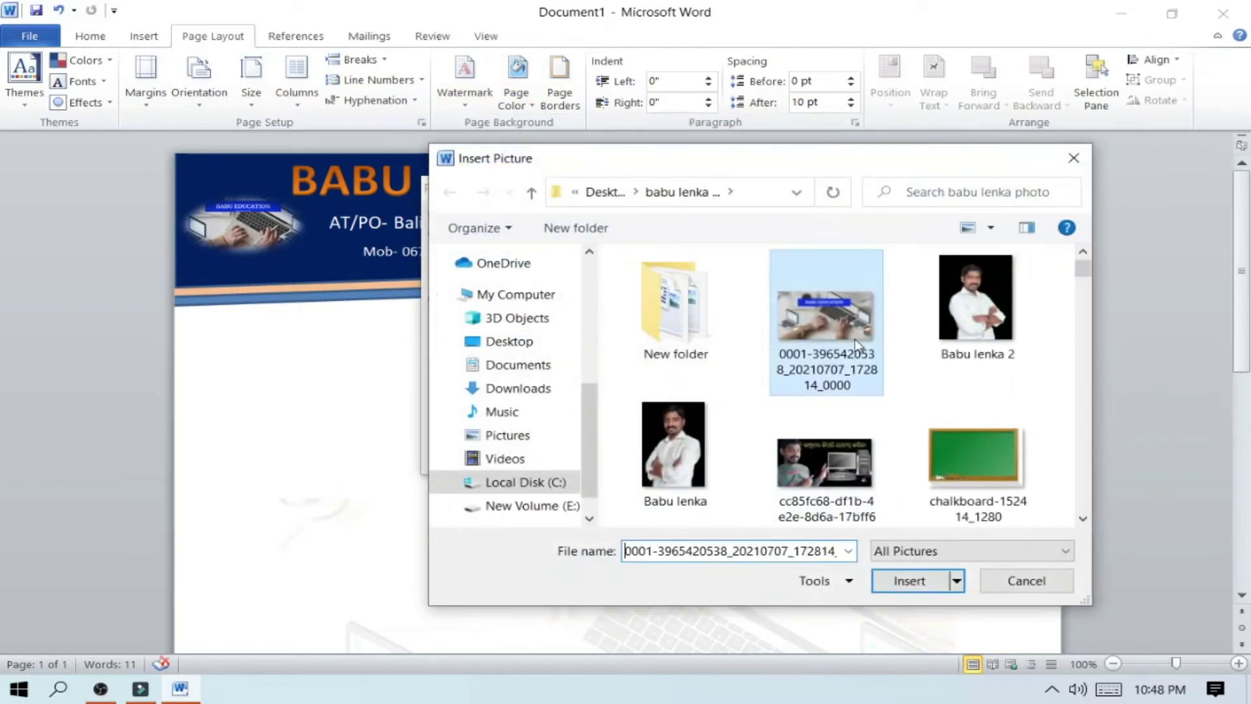
click(912, 580)
click(587, 456)
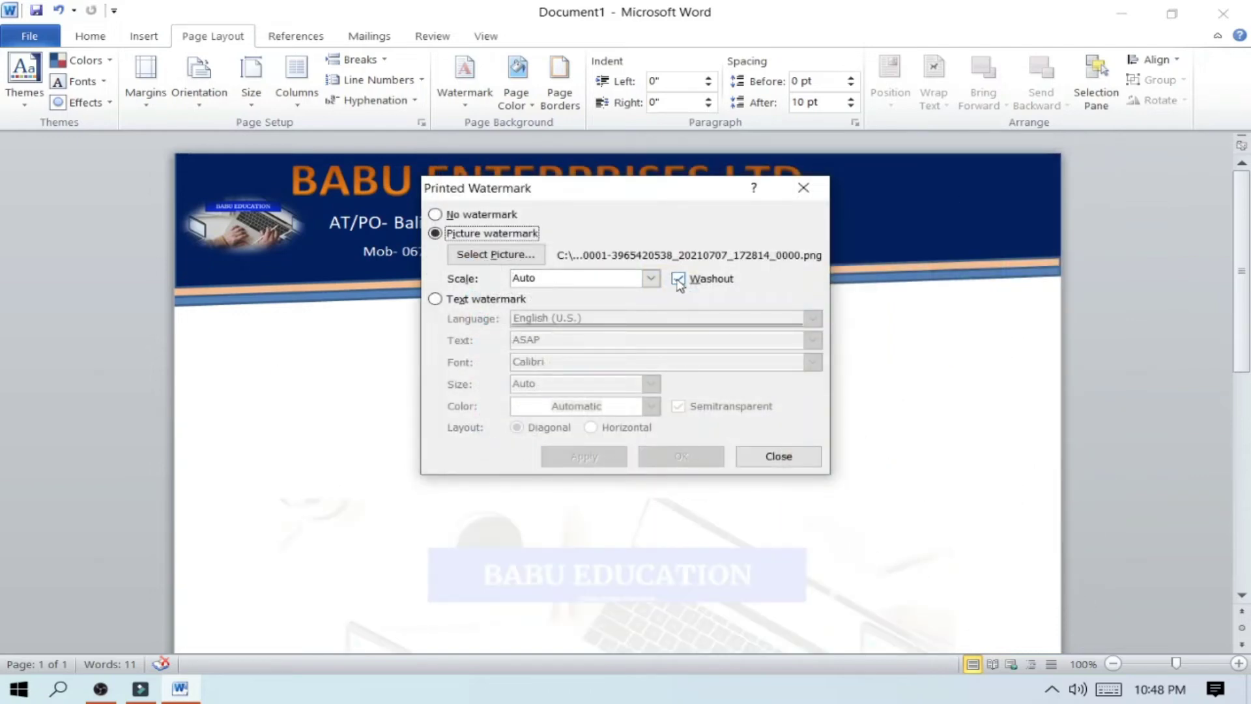
Turn off Washout so the watermark picture shows at full strength
click(678, 278)
click(592, 458)
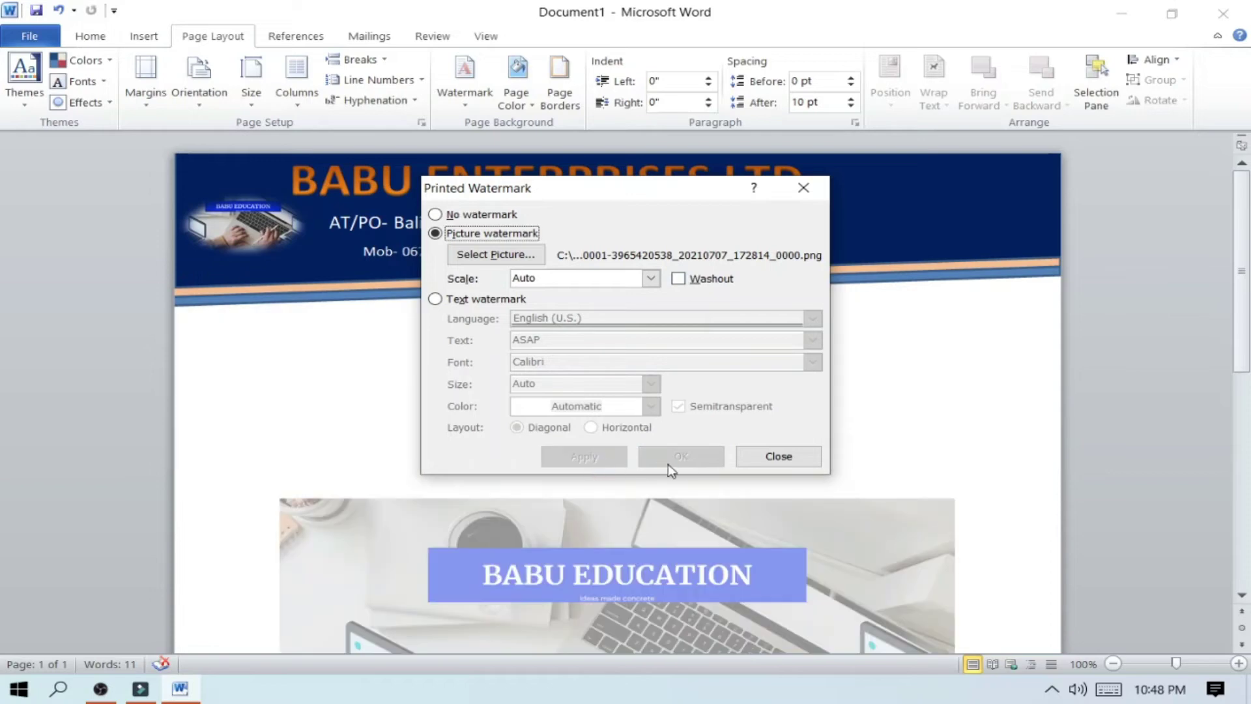
click(777, 456)
scroll(726, 512, down, 3)
scroll(726, 511, down, 2)
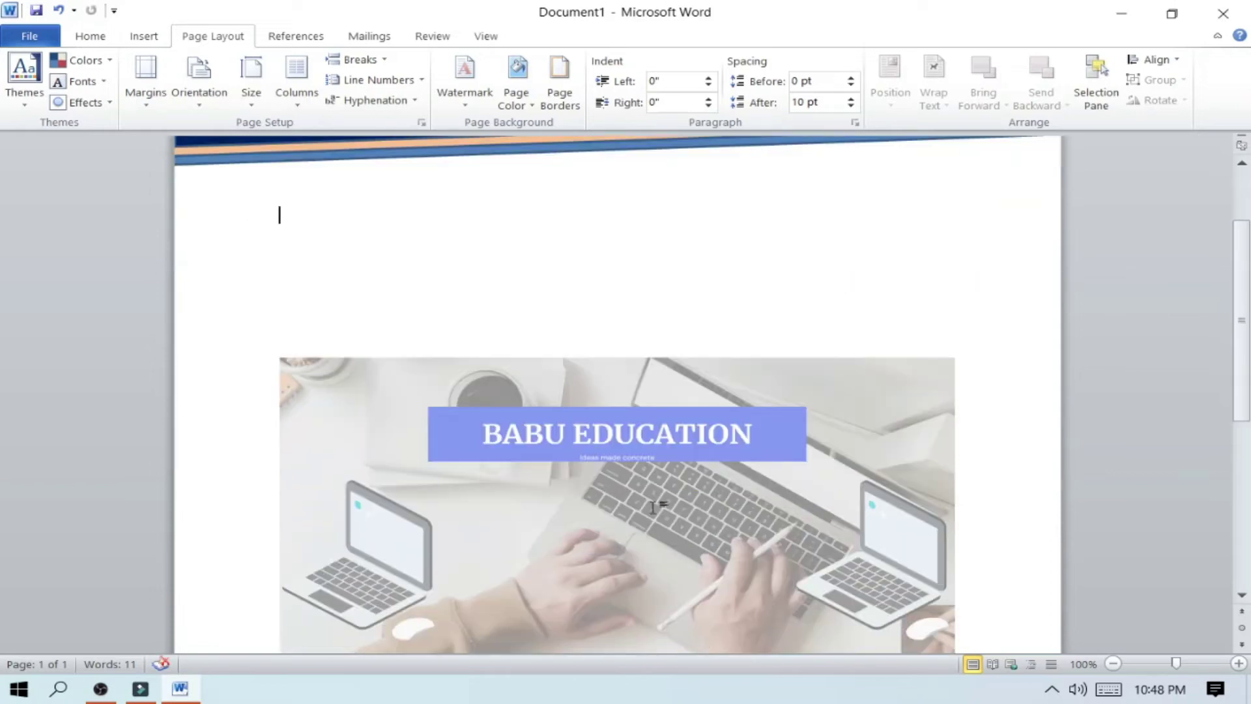
scroll(651, 507, down, 7)
scroll(647, 489, up, 3)
scroll(646, 489, up, 3)
scroll(647, 489, up, 3)
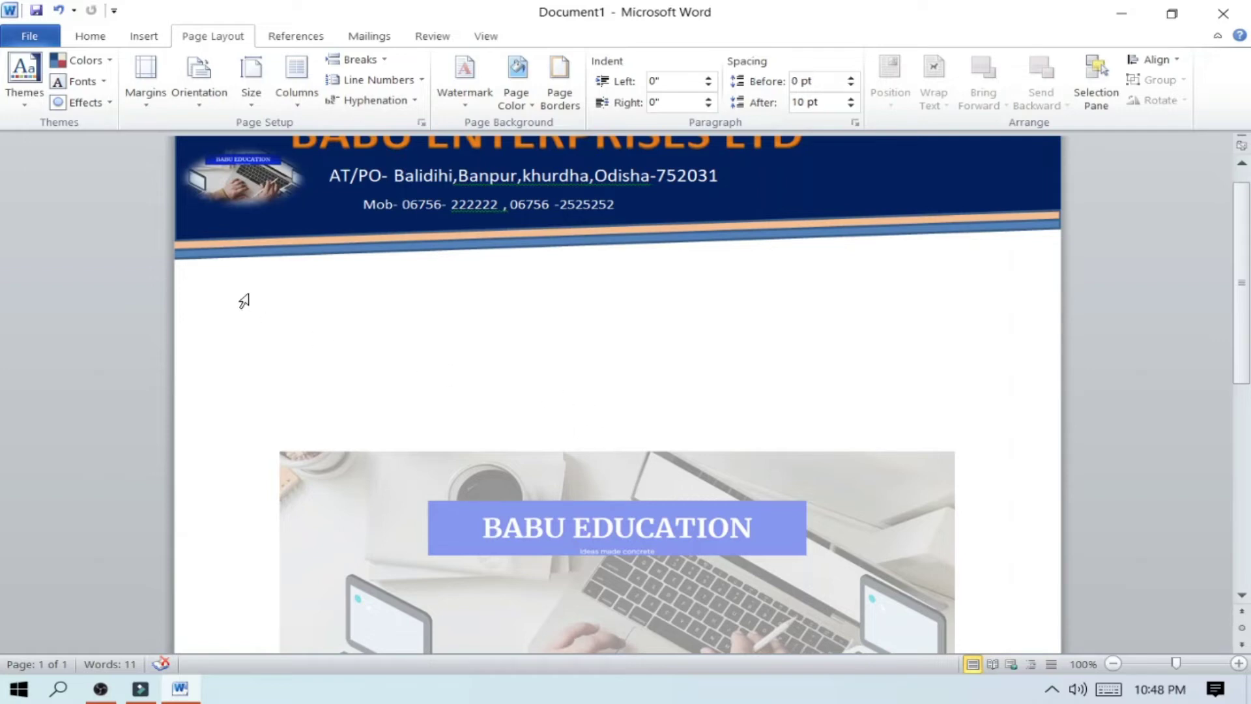
click(259, 306)
Draw a wide text box spanning the page just below the header
click(143, 37)
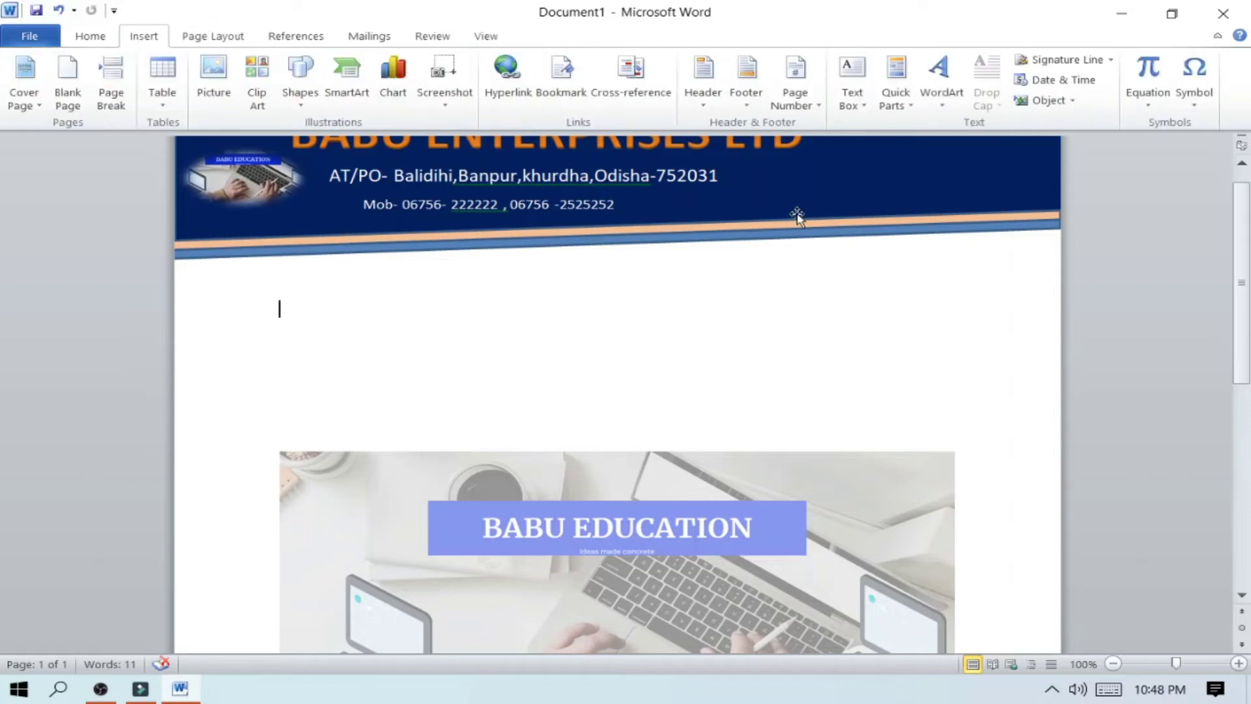
click(852, 82)
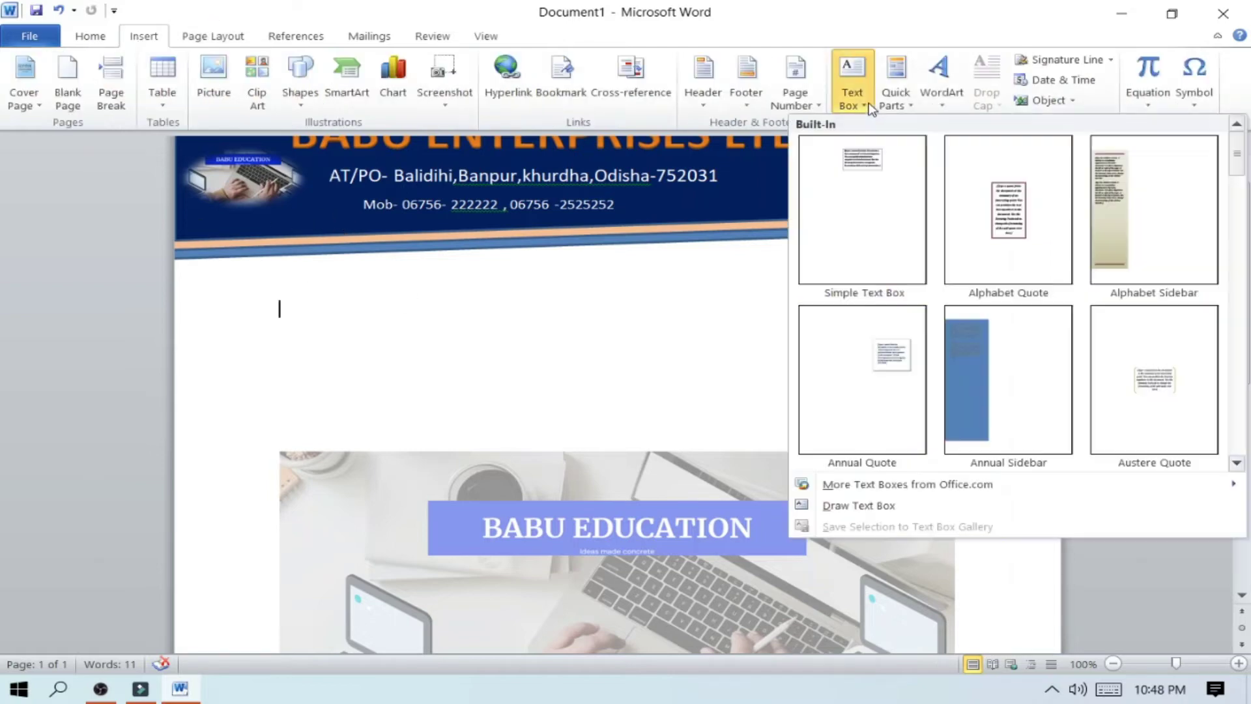
click(854, 506)
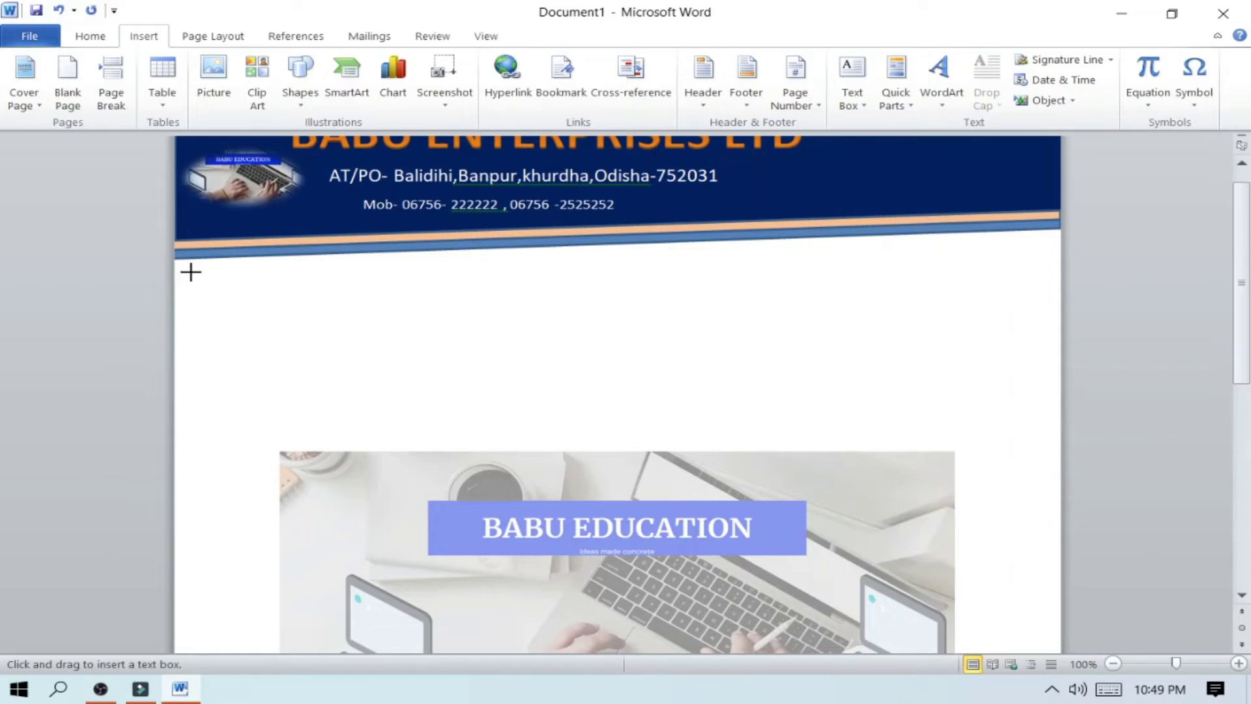
drag(190, 272, 1057, 293)
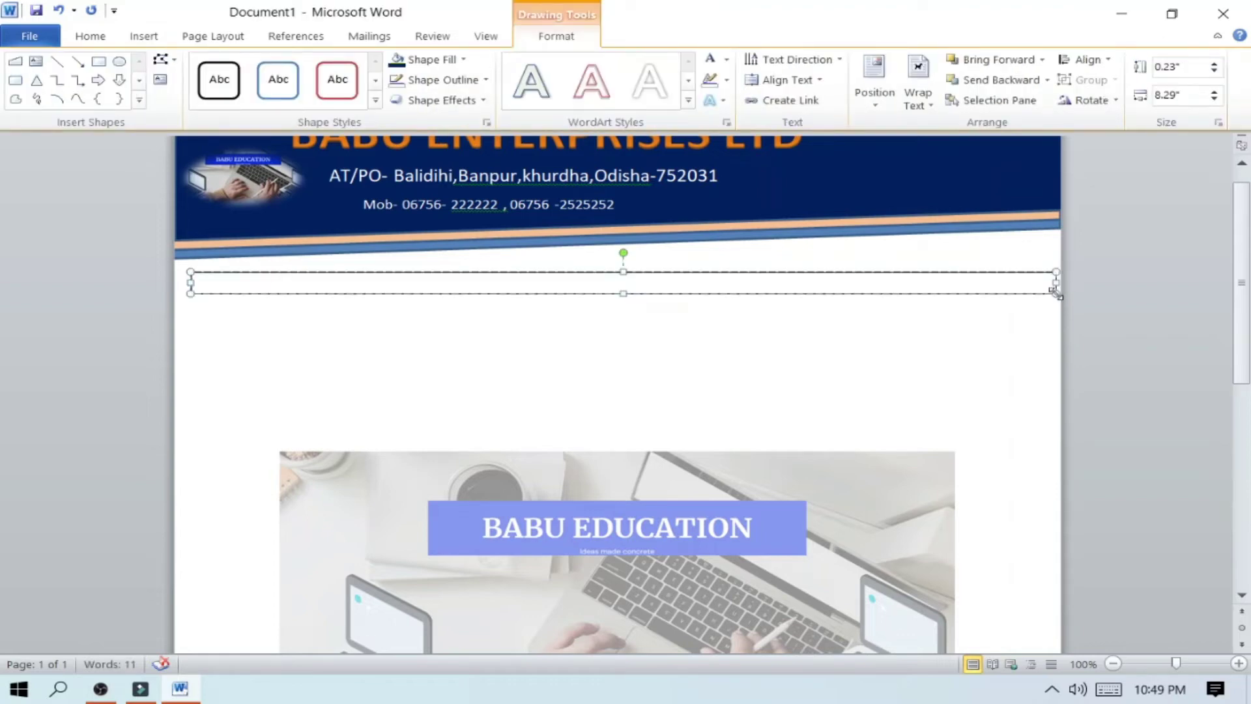
Type 'Ref.......' on the left of the box and 'Date :-' pushed to the right
text(Re)
text(f)
click(620, 293)
text(.......)
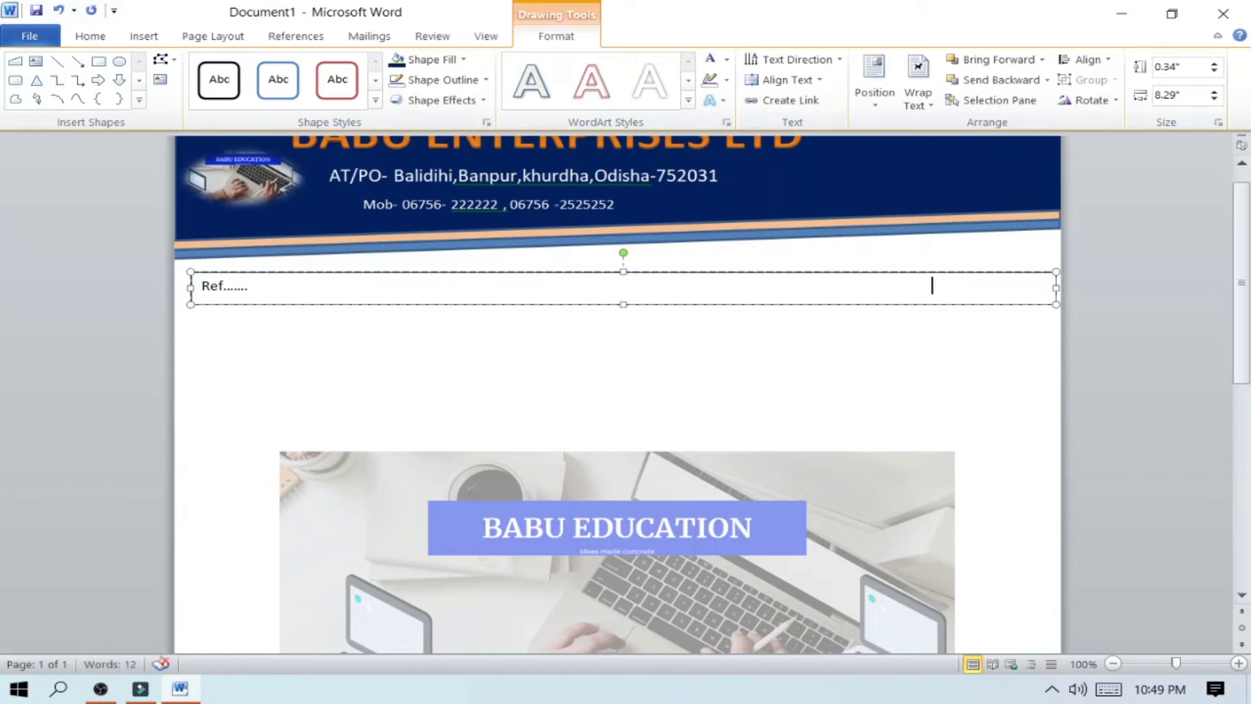
key(ctrl+z)
key(ctrl+z)
text(ate)
text(:-)
click(827, 287)
Draw a blue rectangle, 8.51" wide and 0.49" tall, along the page's bottom edge
click(710, 350)
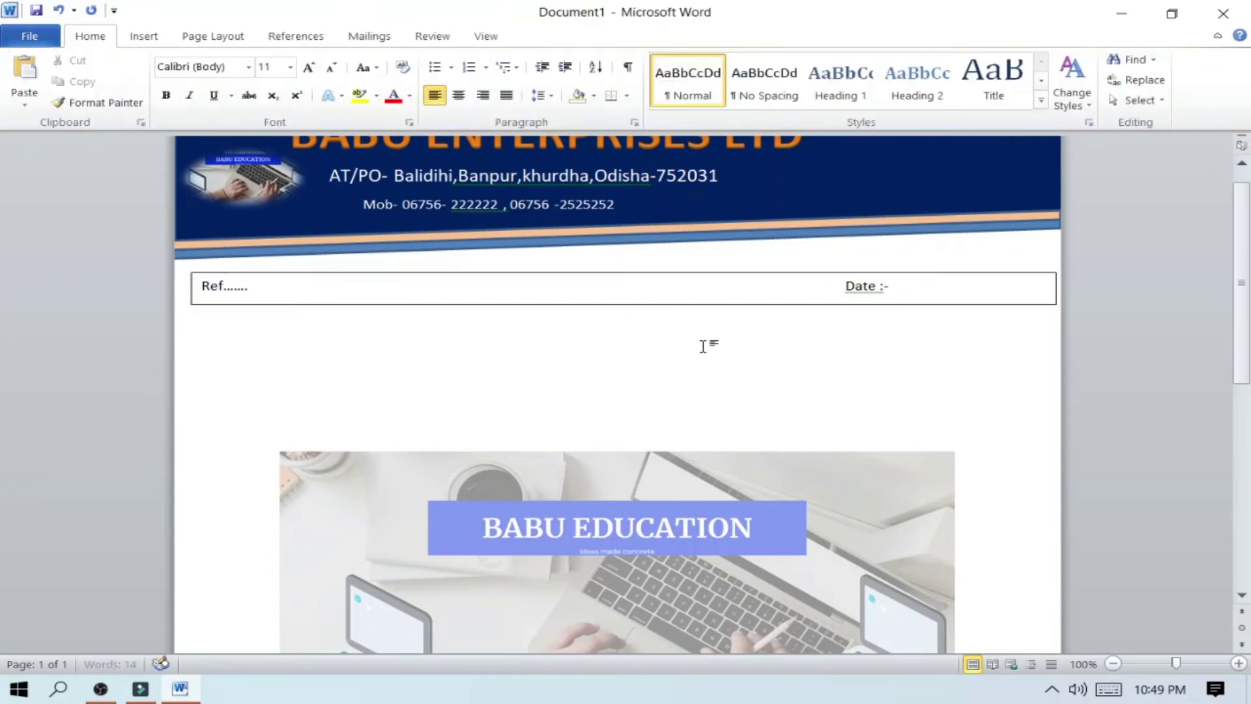
scroll(508, 352, down, 3)
scroll(503, 352, down, 5)
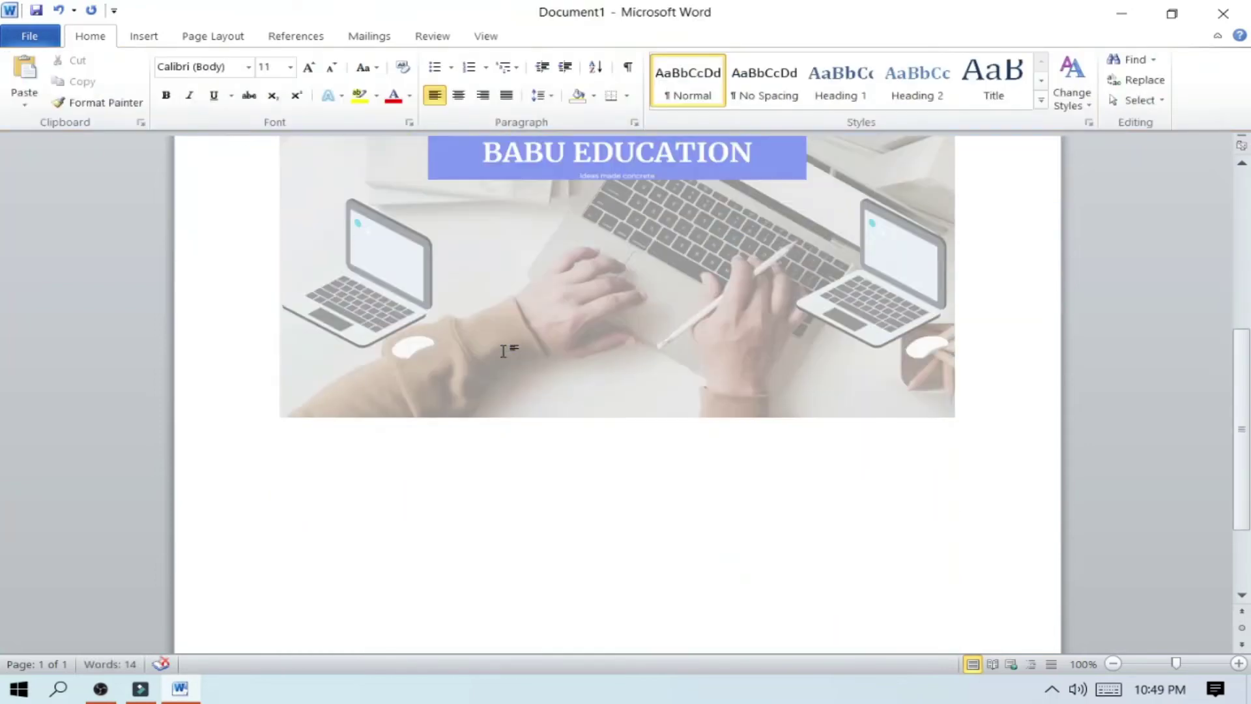
scroll(504, 344, down, 3)
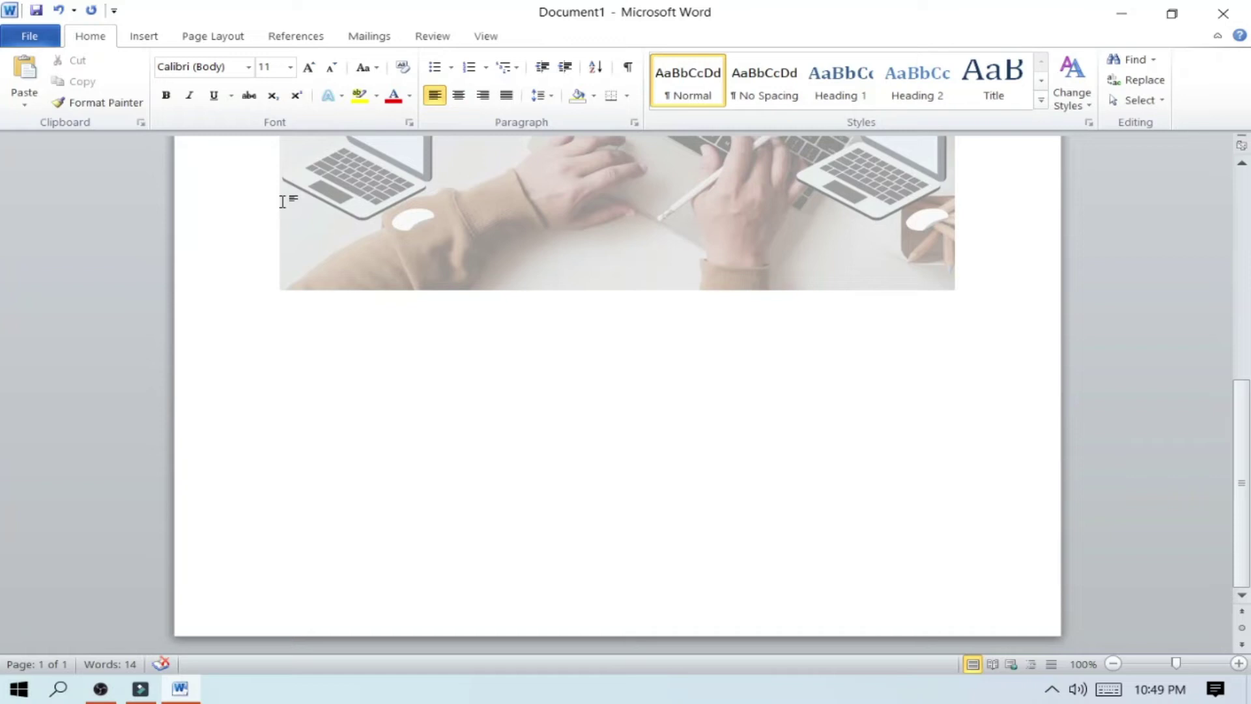
click(143, 38)
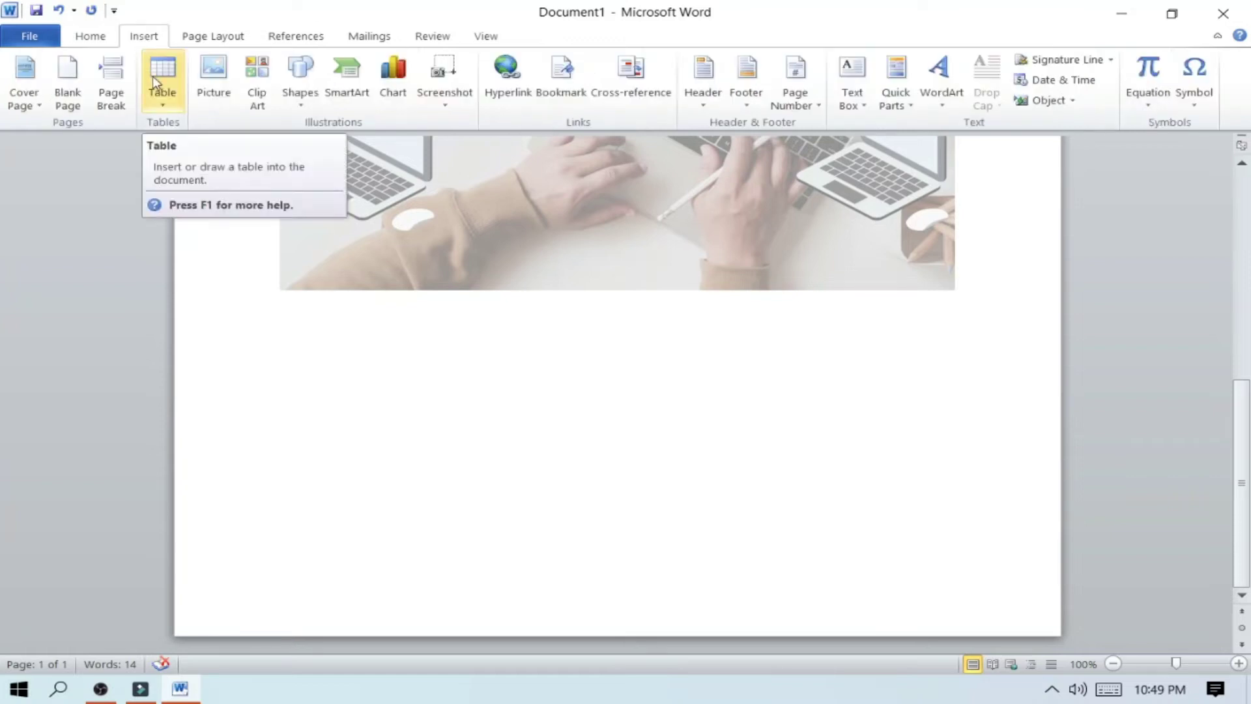
click(301, 98)
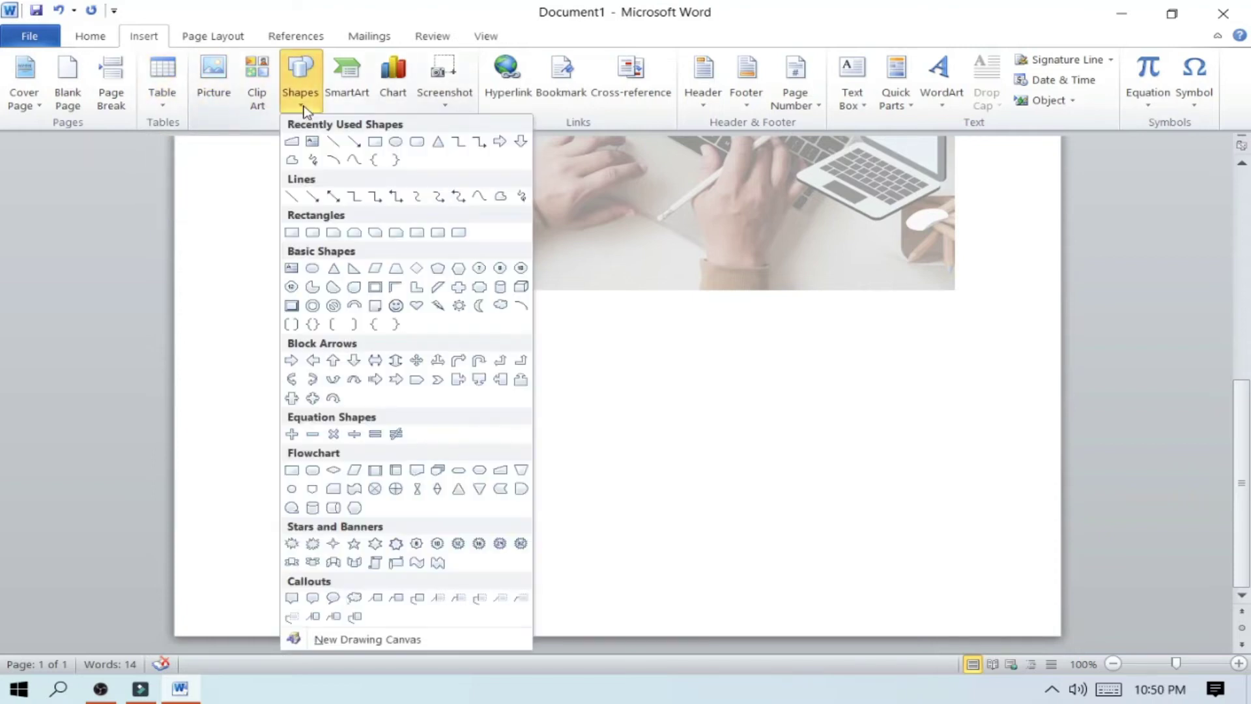
click(374, 141)
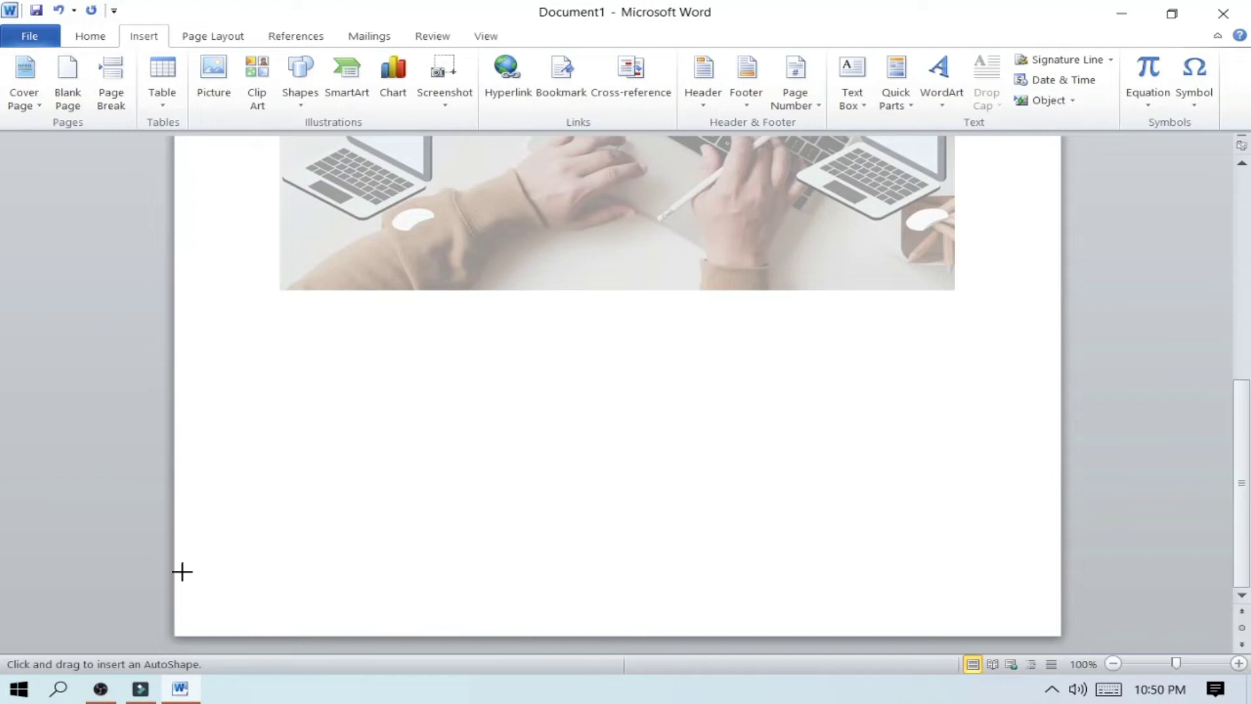
drag(175, 571, 586, 615)
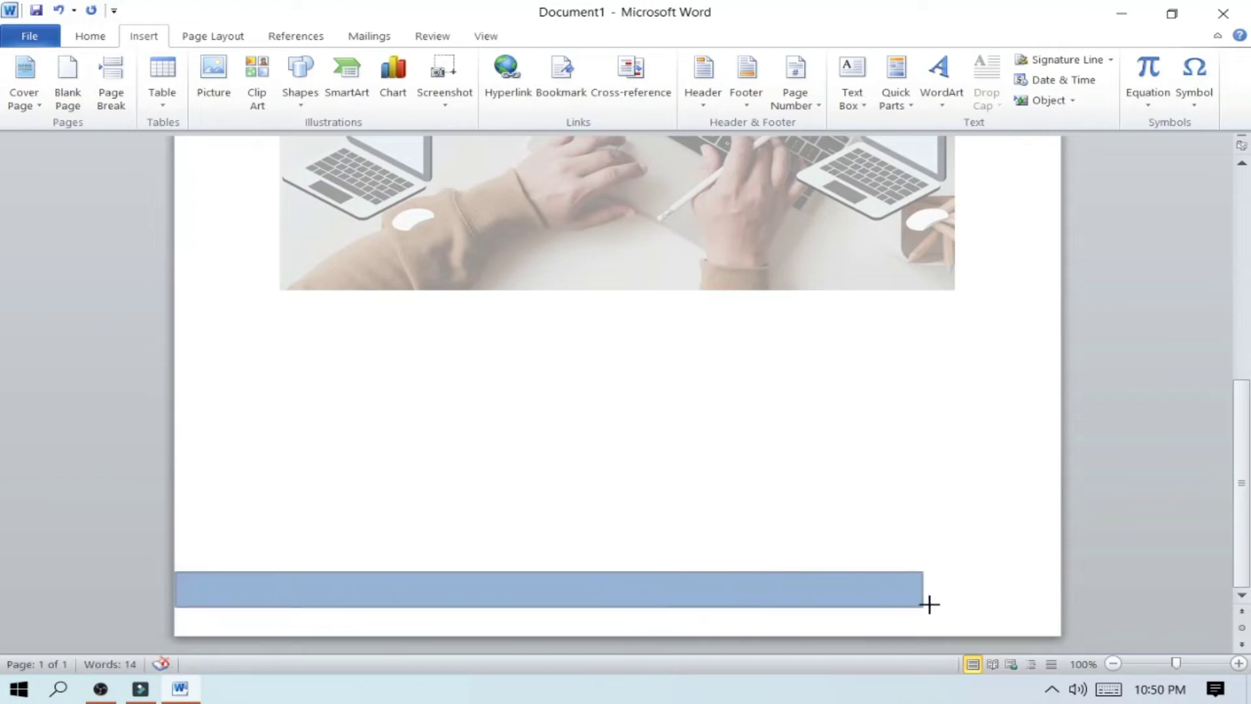
drag(586, 616, 1059, 618)
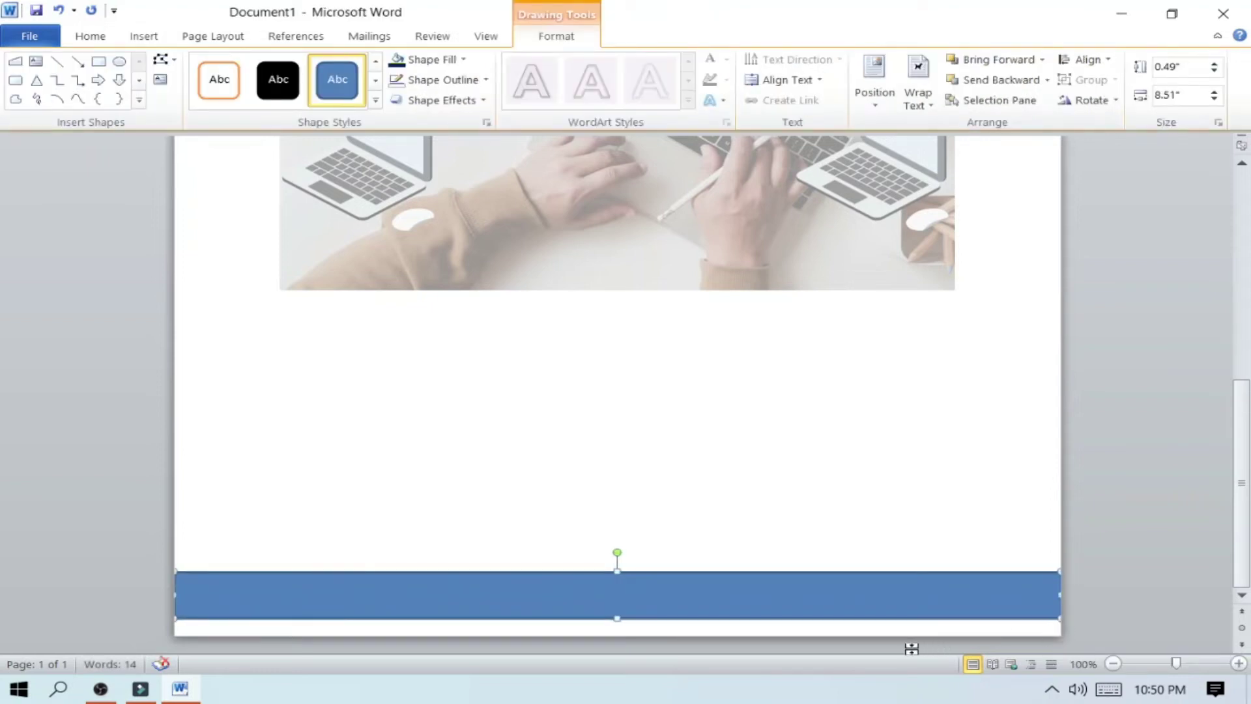
drag(677, 610, 681, 626)
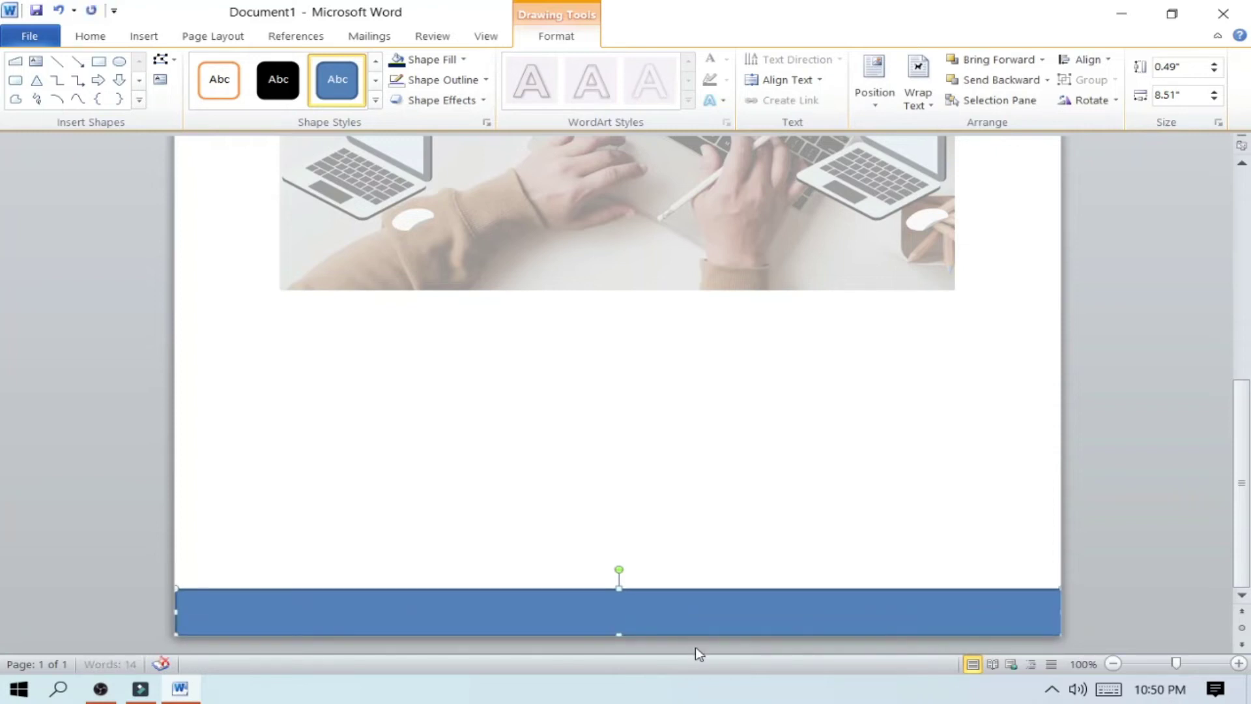
key(Down)
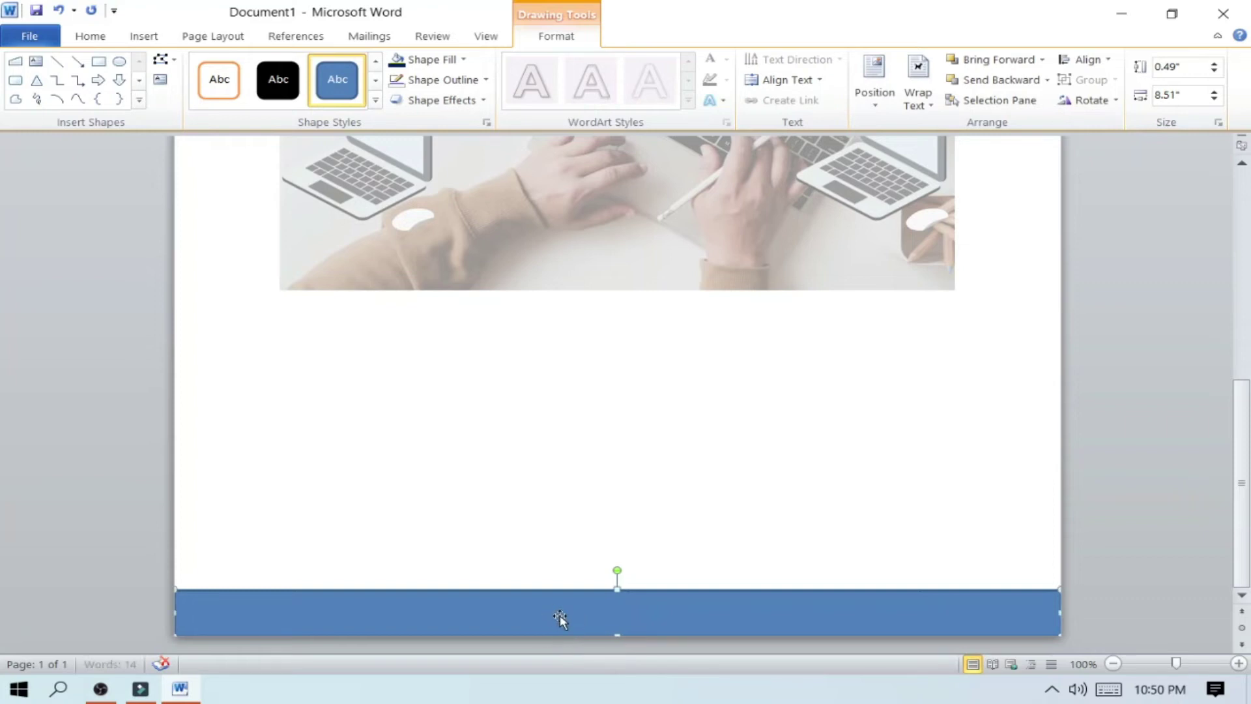
Duplicate the blue footer band and line the copy up over the original
click(104, 41)
click(77, 80)
click(24, 68)
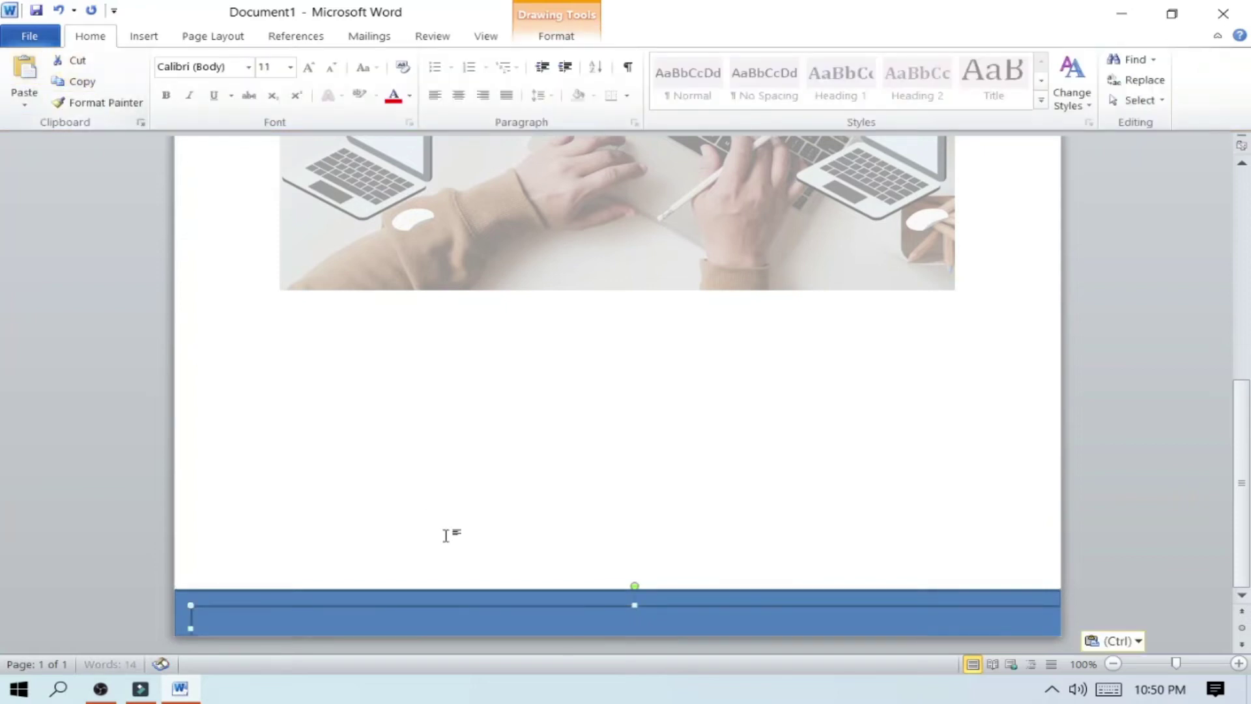
drag(472, 624, 458, 601)
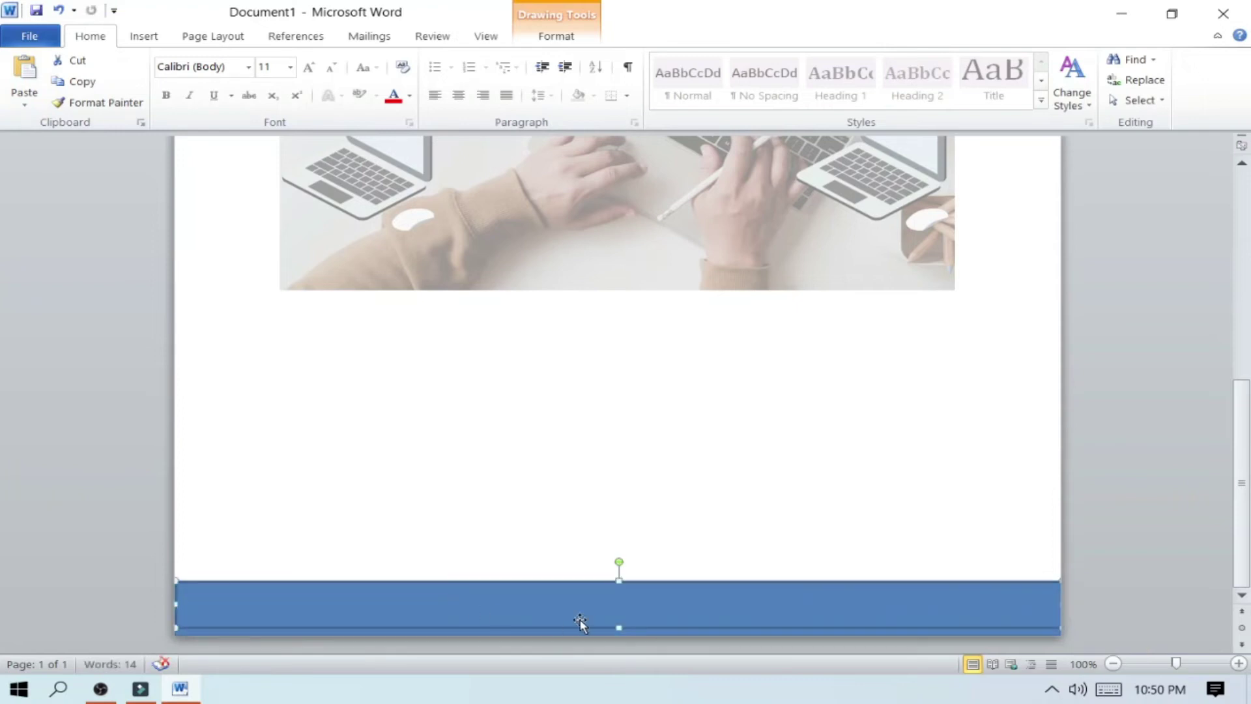
Fill the copied band peach and nudge it down flush with the page bottom
click(574, 36)
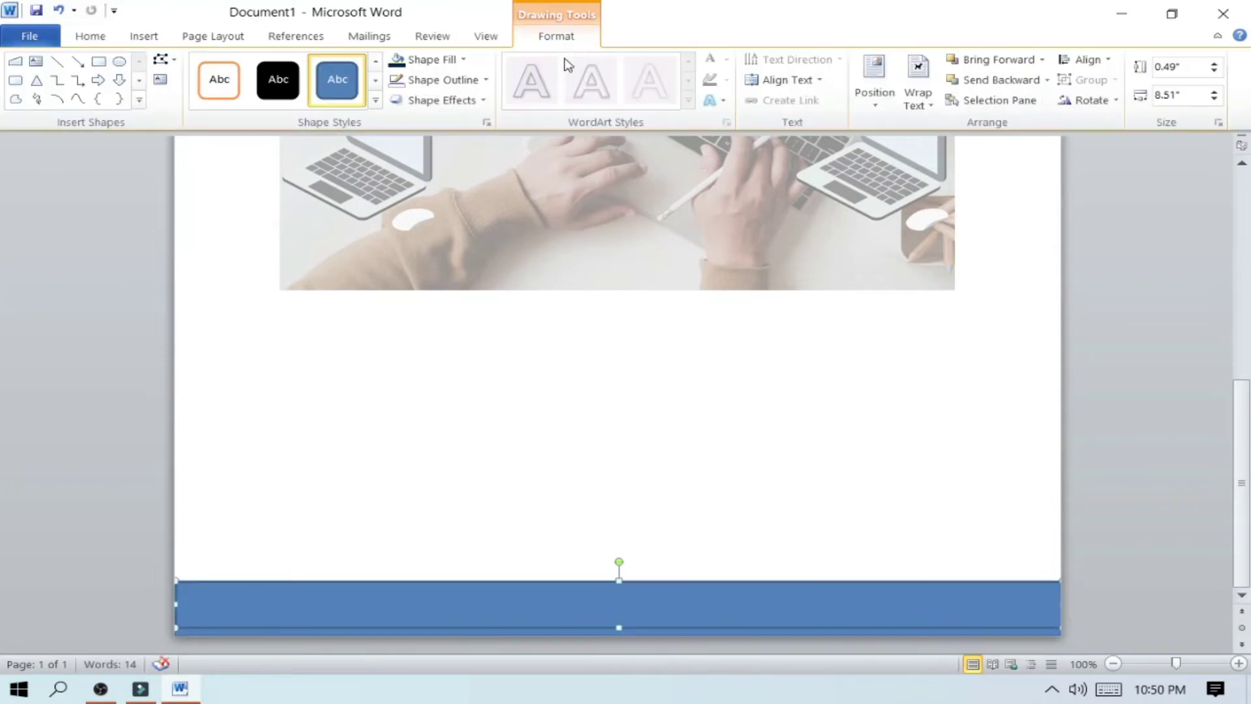
click(460, 60)
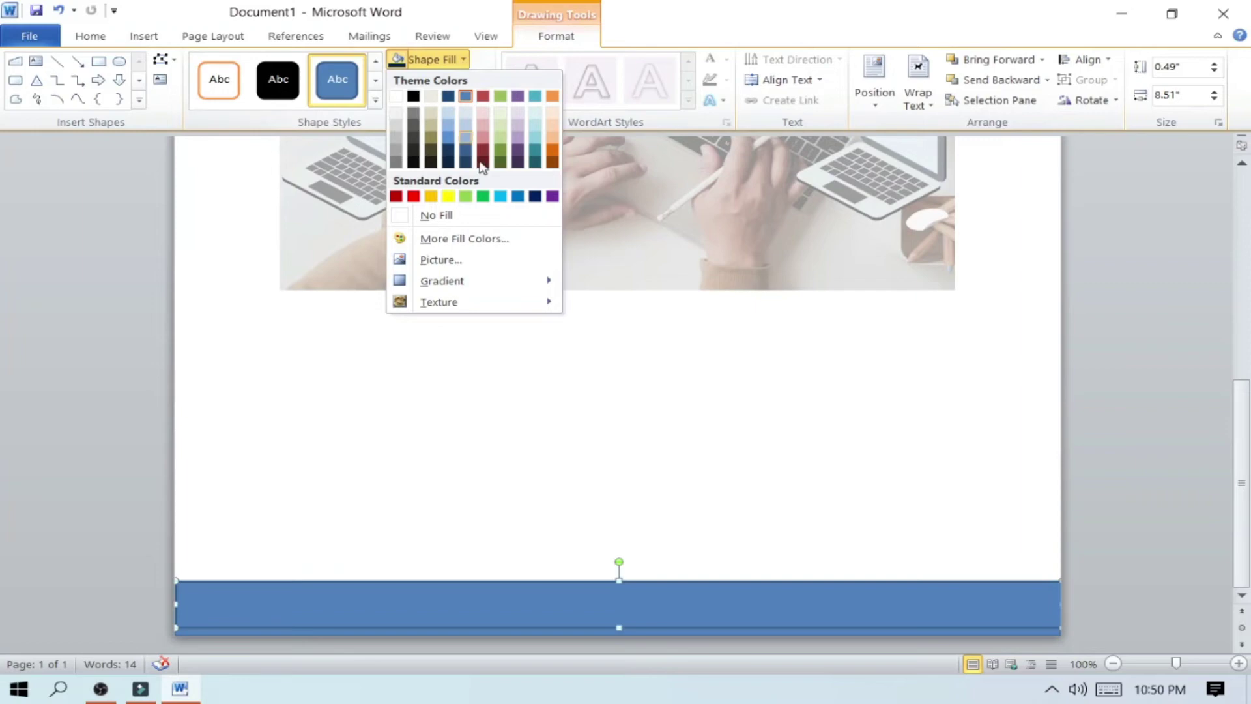
click(552, 141)
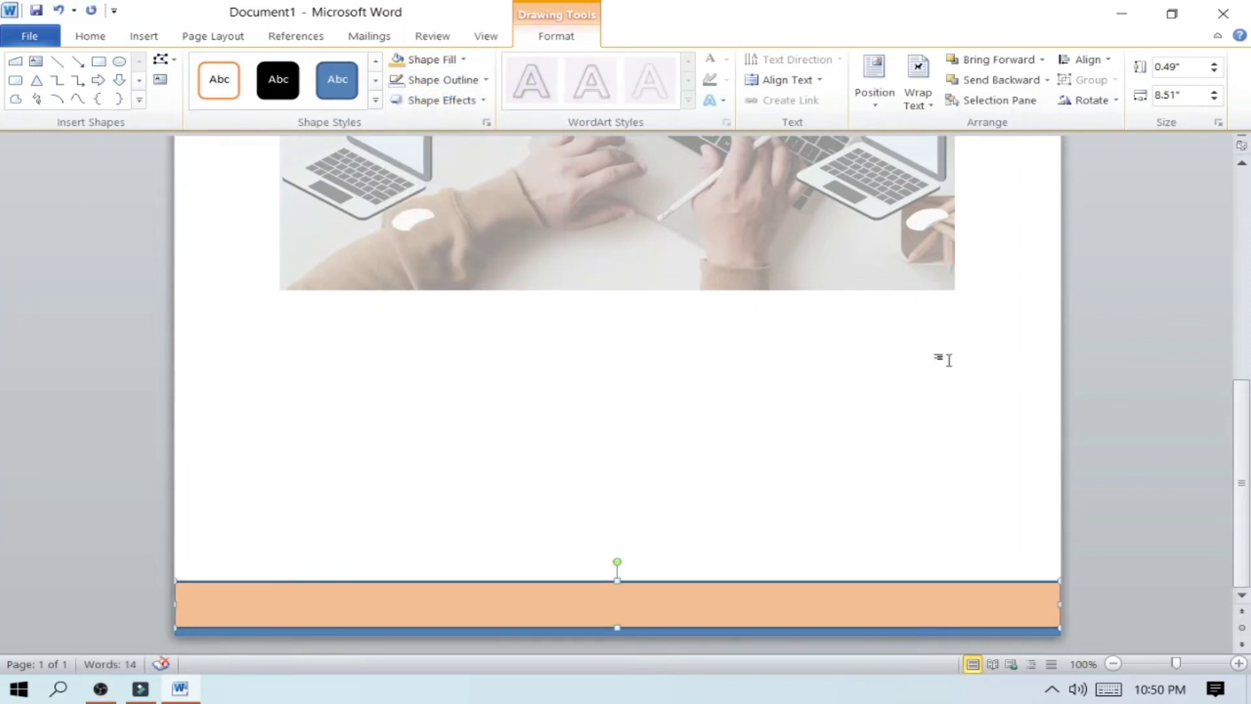
key(Down)
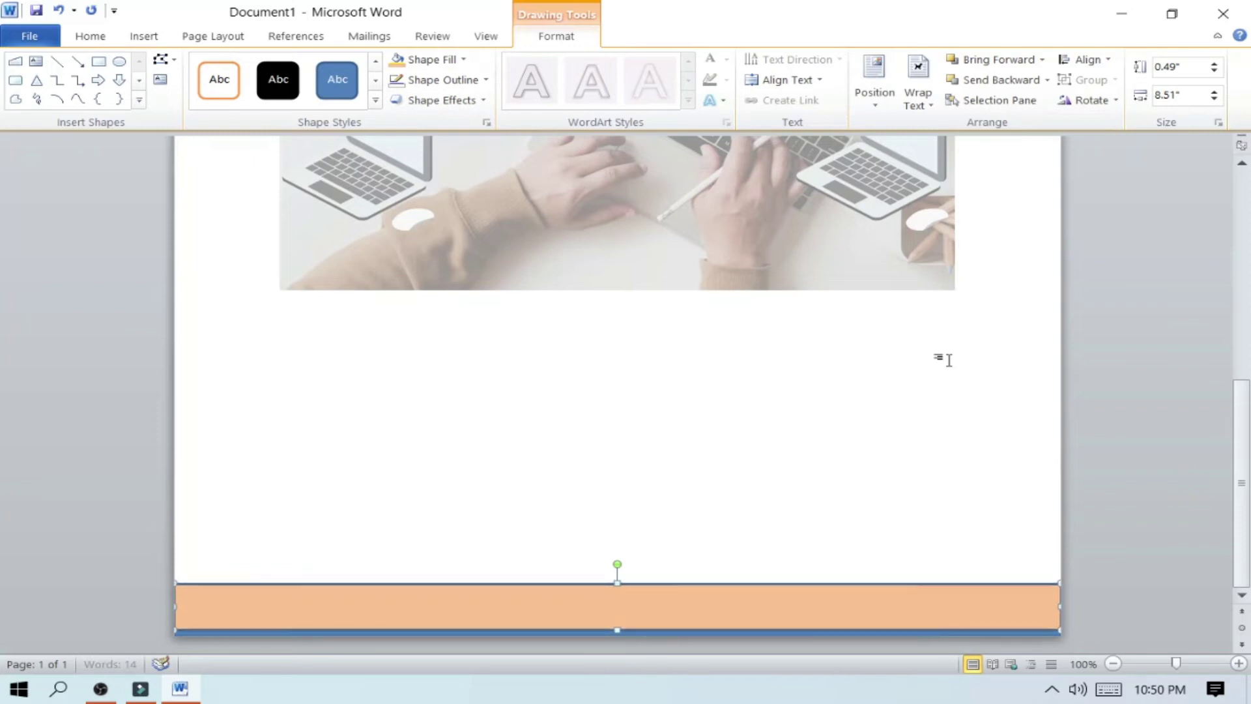
key(Down)
key(Down)
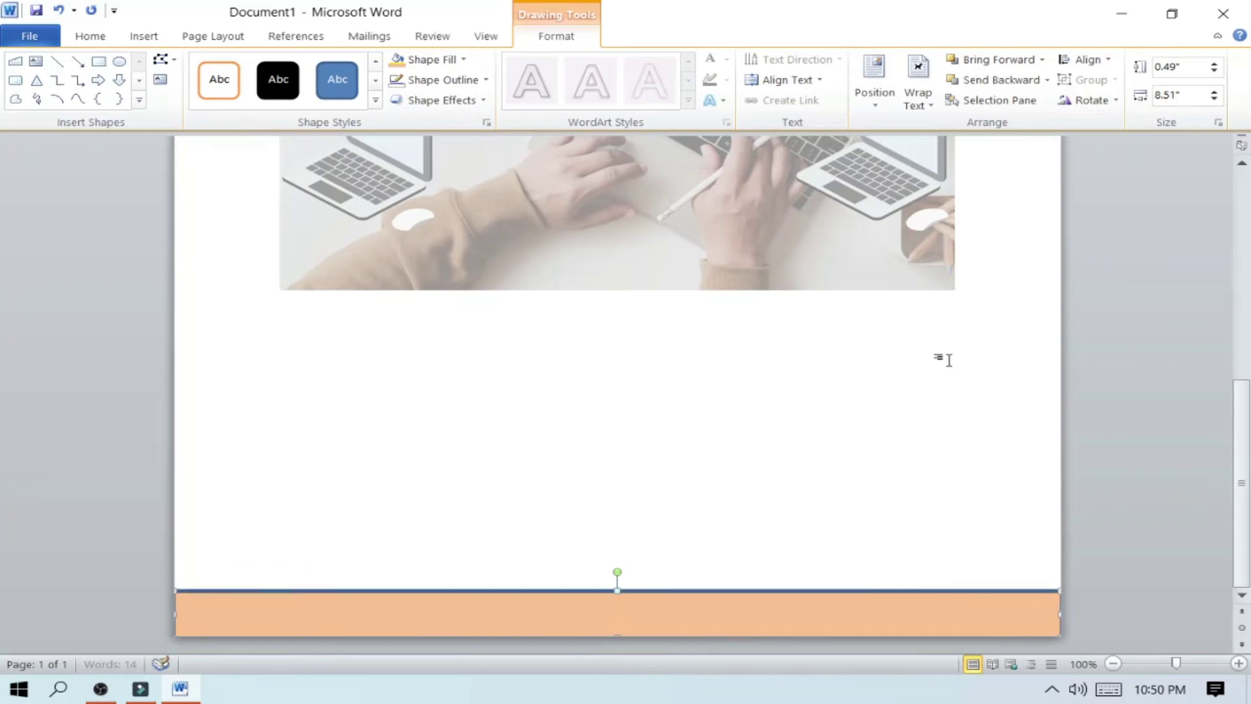
key(Down)
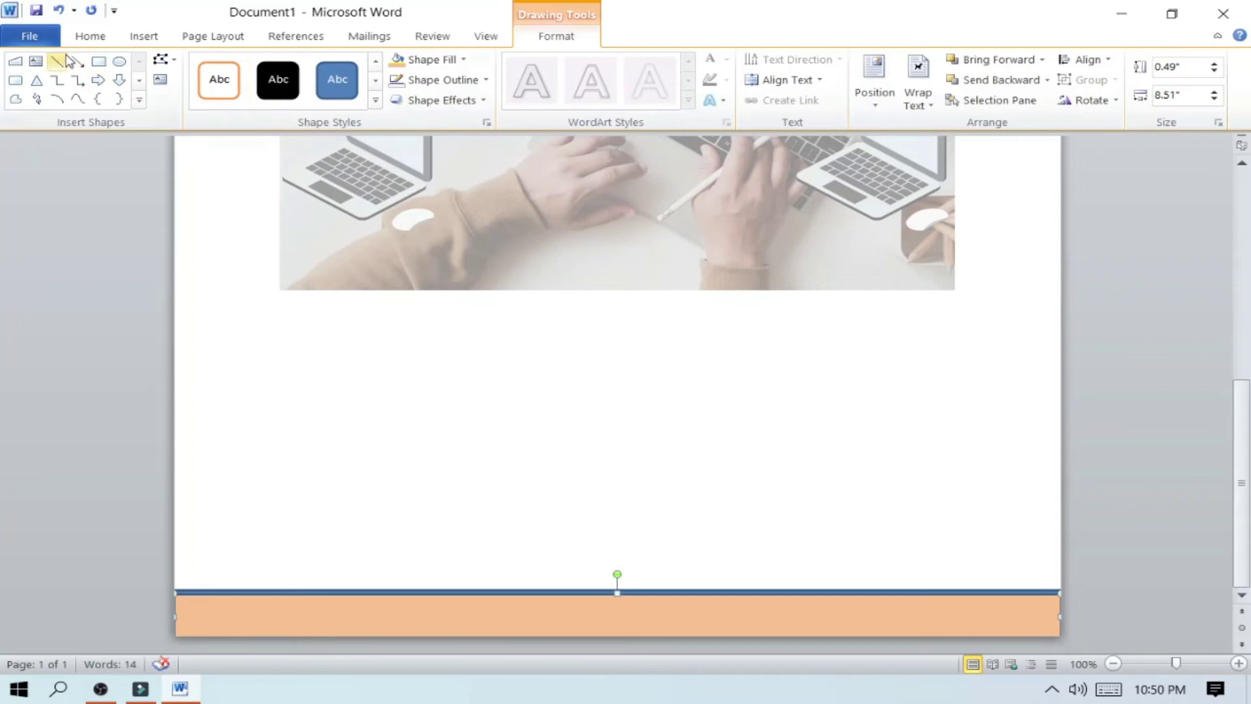
Paste another copy of the band over the peach one and fill it dark navy
click(90, 36)
click(26, 84)
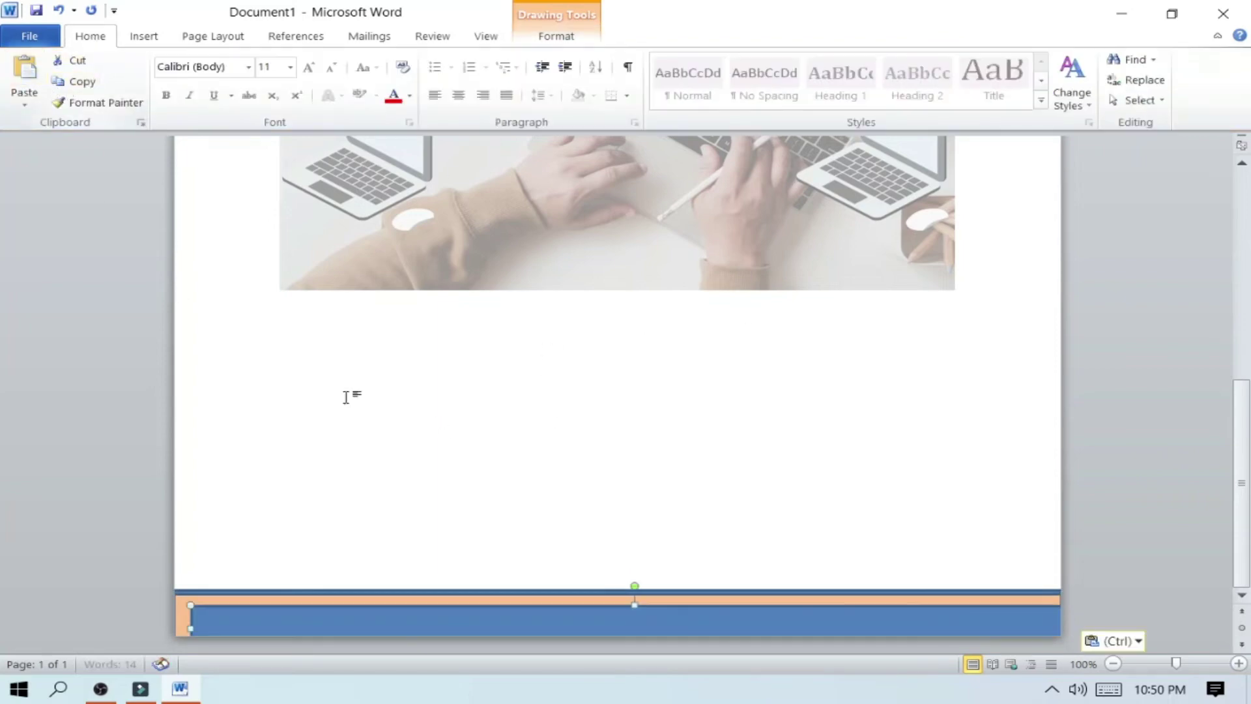
drag(542, 627, 526, 594)
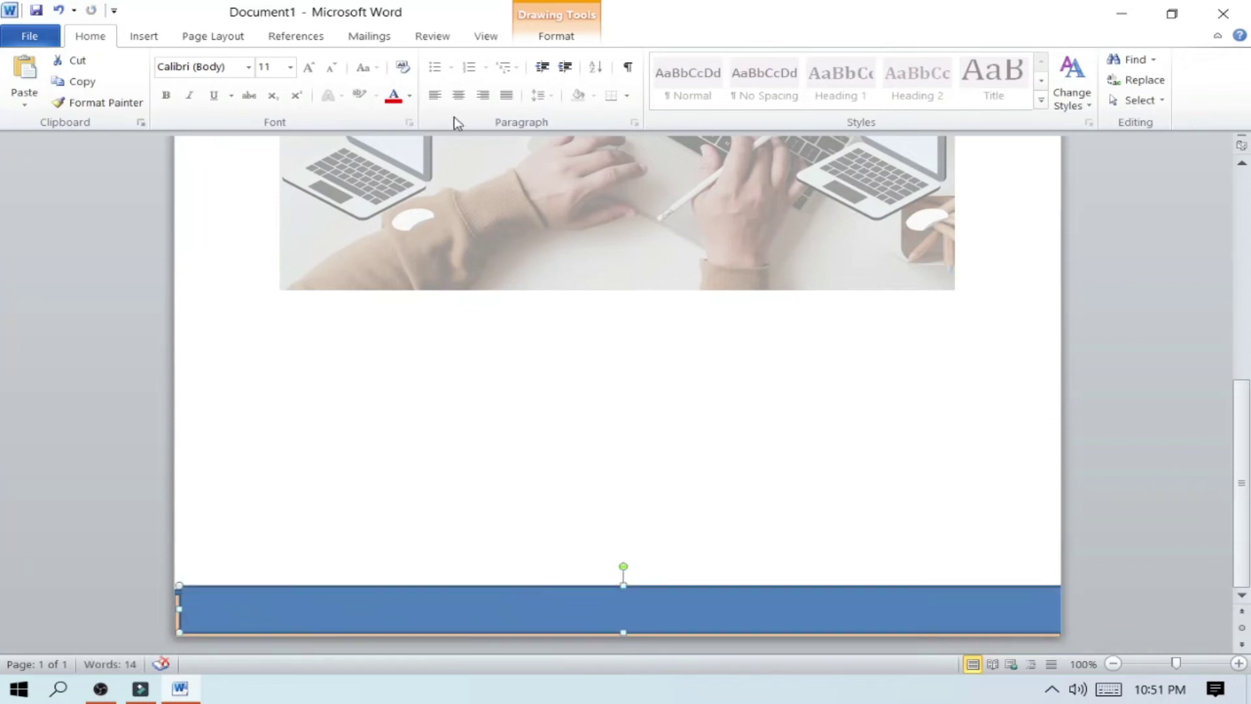
click(555, 36)
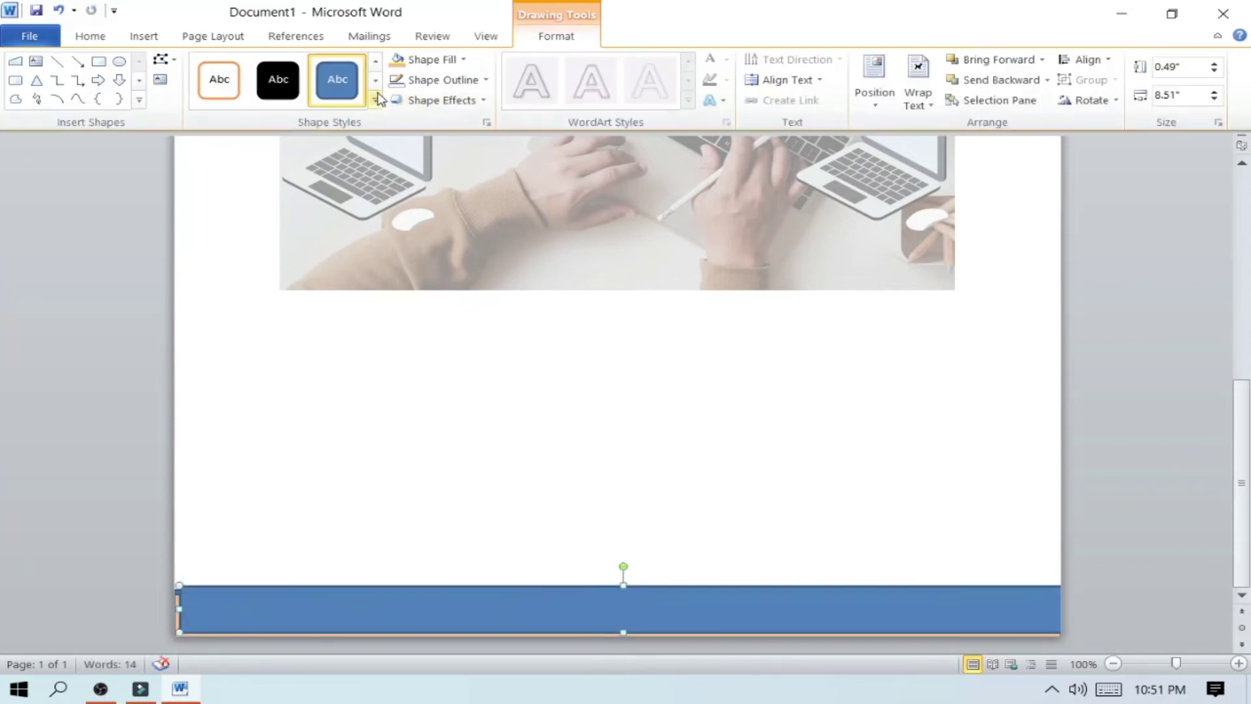
click(460, 59)
click(413, 95)
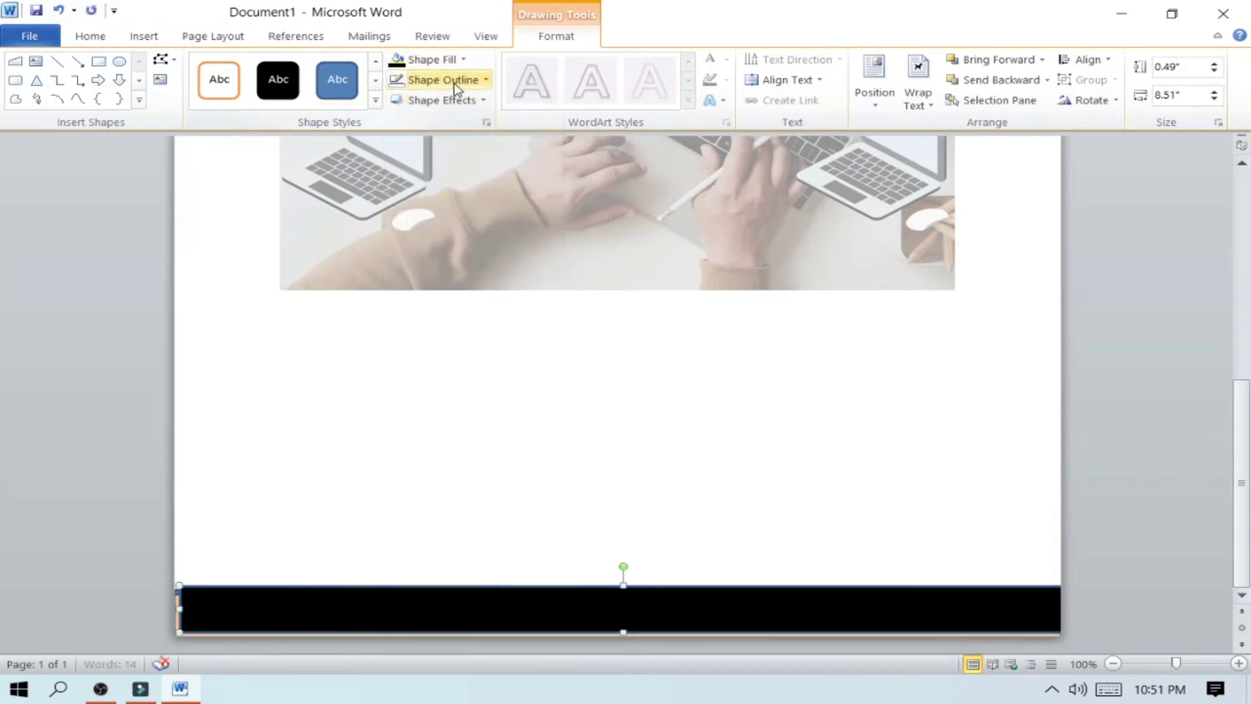
click(464, 59)
click(539, 196)
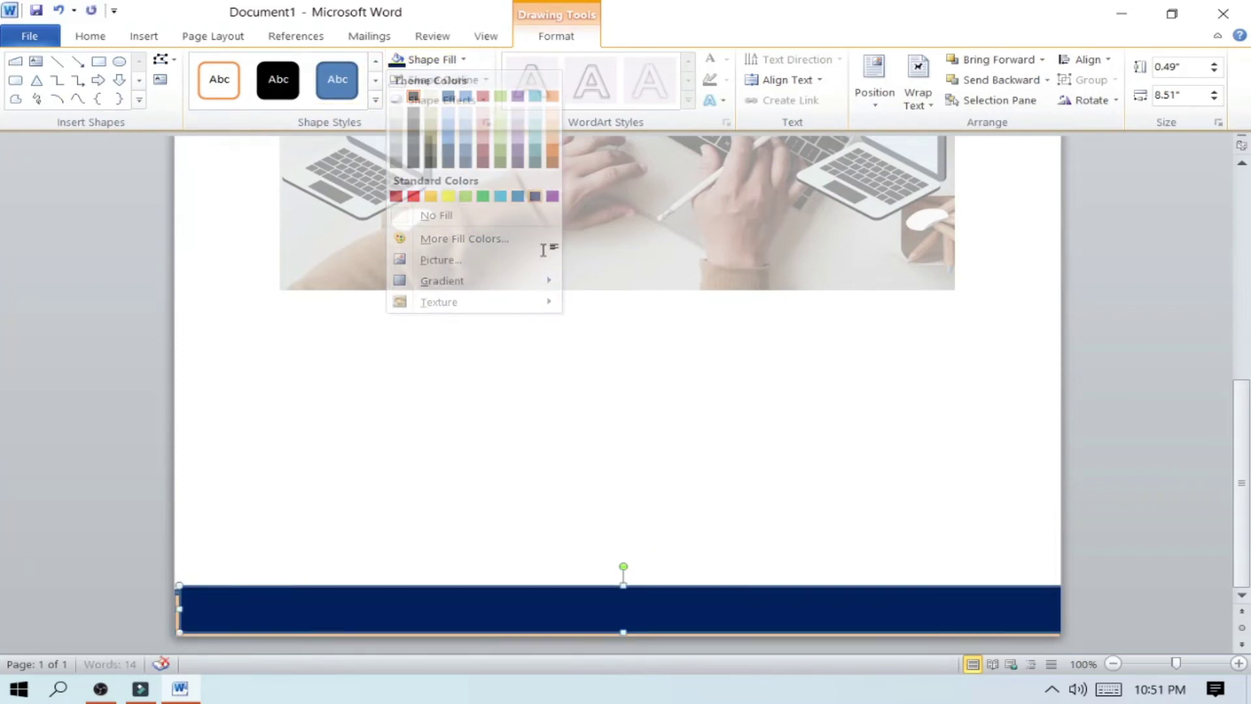
Nudge the navy band down and left so thin peach and blue stripes show above it
key(Left)
key(Left)
key(Left)
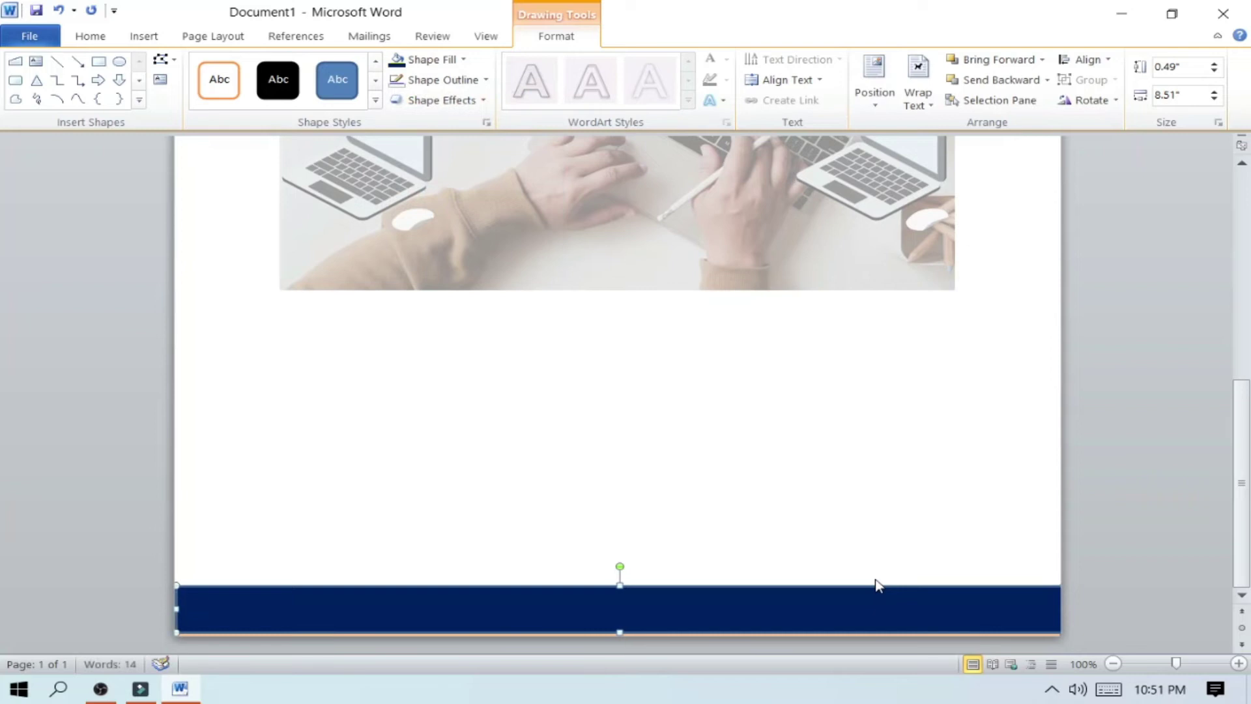
key(Down)
key(Down)
key(Down)
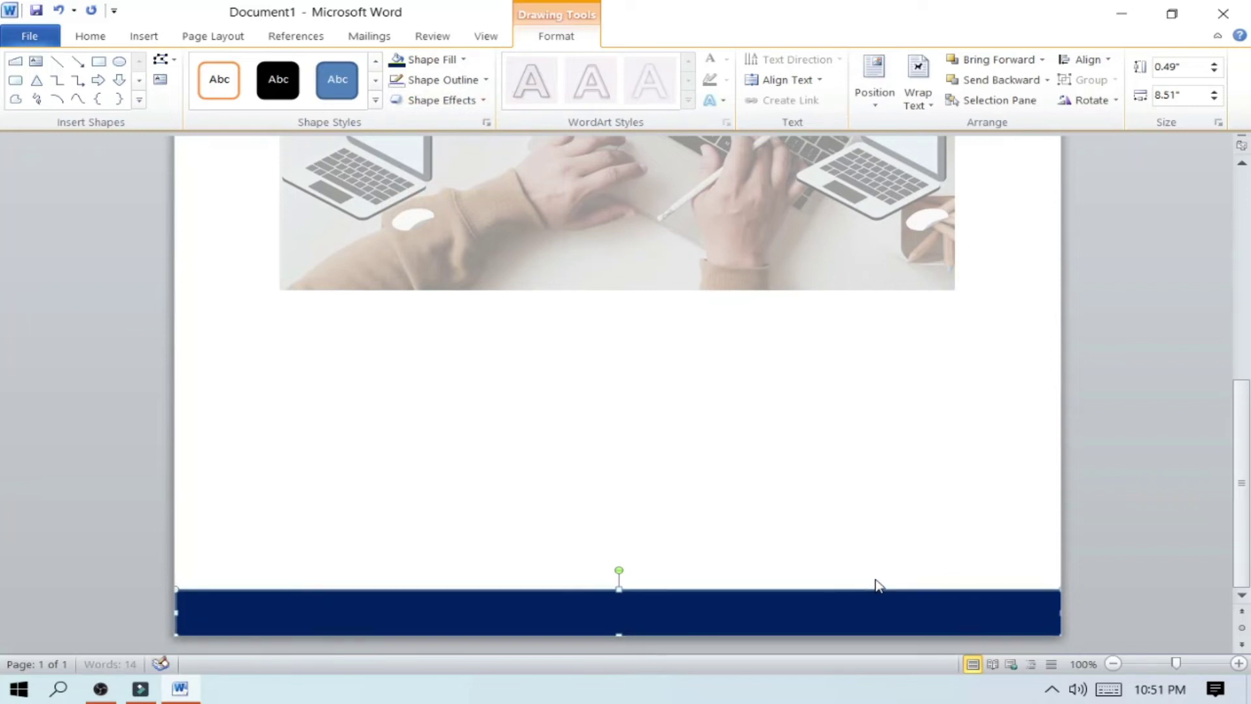
key(Down)
key(Down)
key(Down)
key(Down)
key(Down)
key(Down)
key(Down)
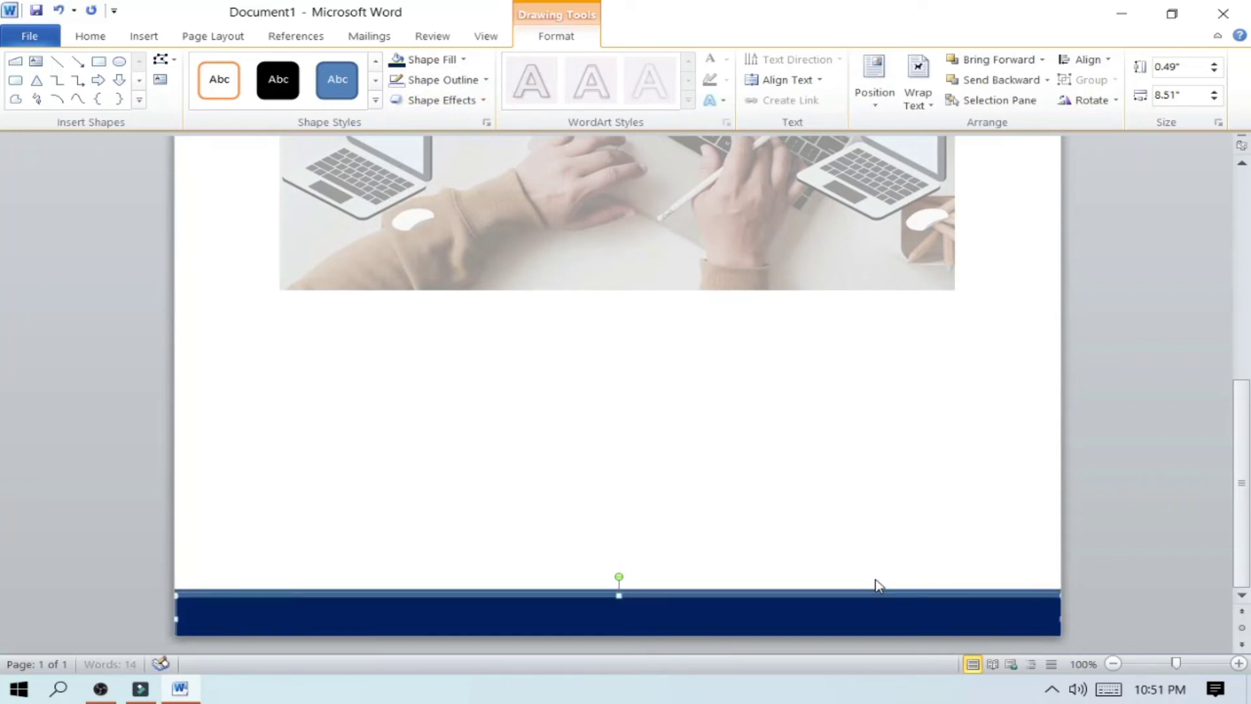
key(Down)
key(Down)
key(Down)
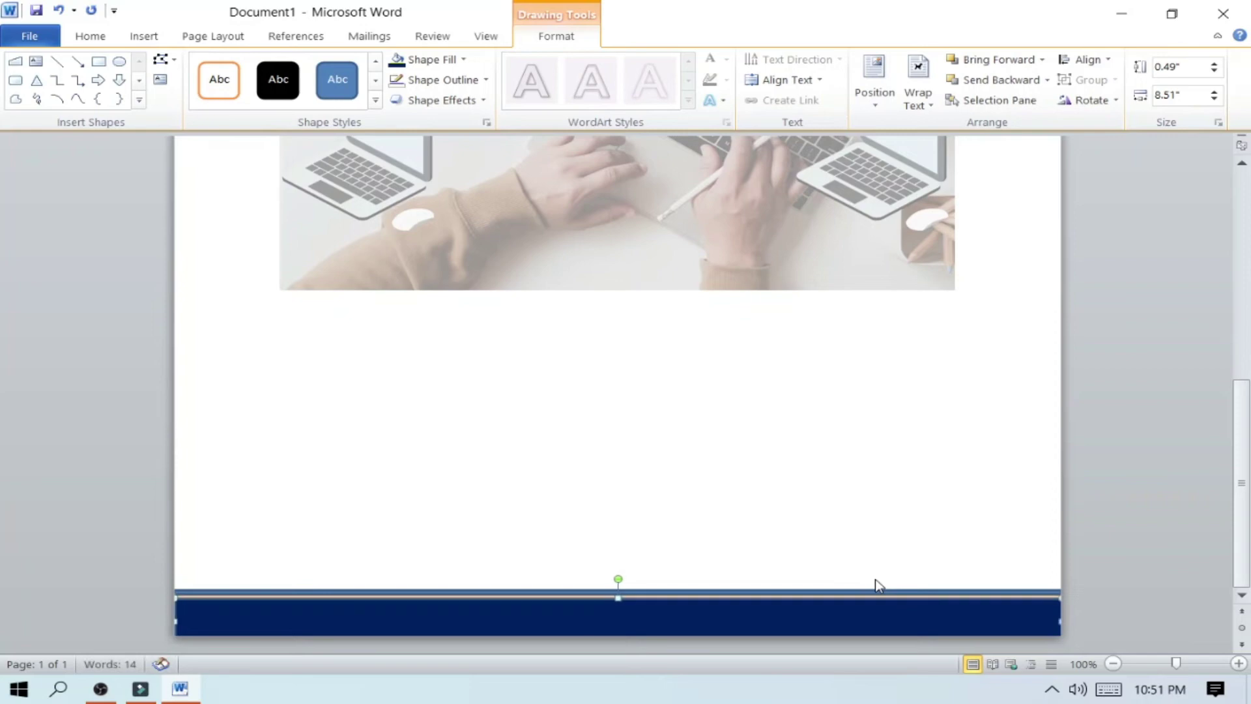
key(Down)
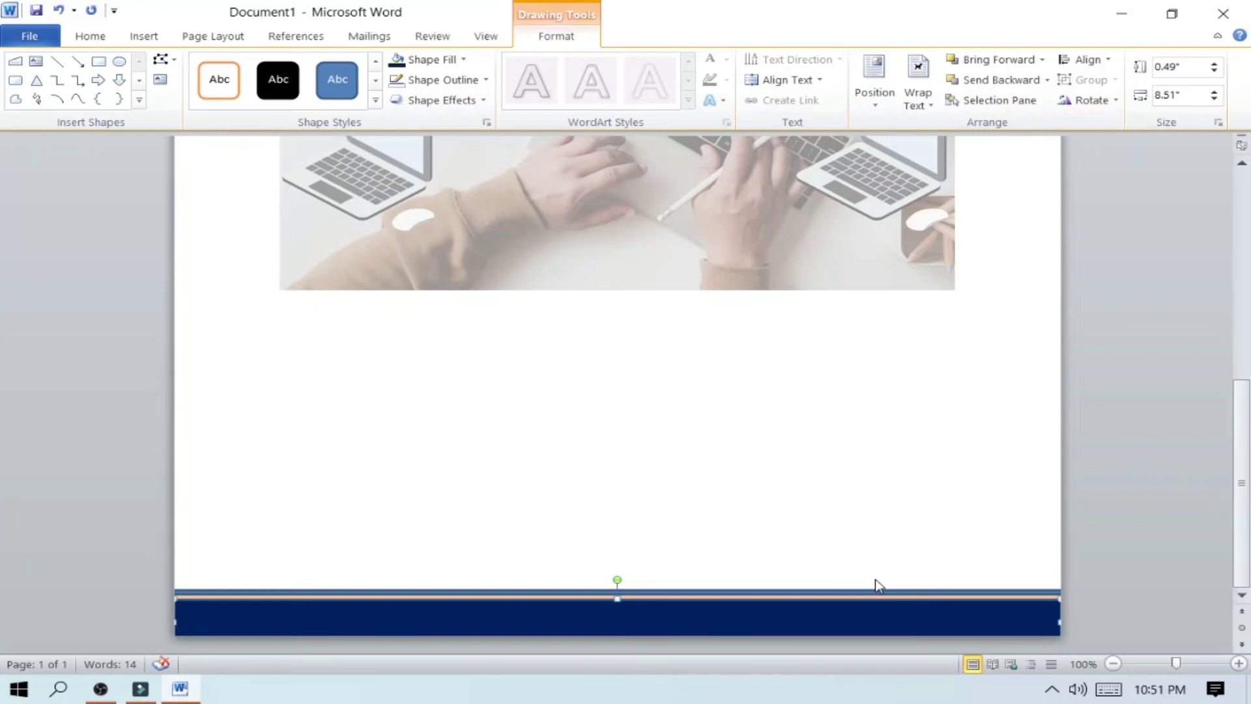
key(Left)
Insert first-style WordArt below the Ref/Date box and type the e-mail address into it
click(644, 558)
scroll(648, 532, down, 5)
scroll(648, 531, down, 5)
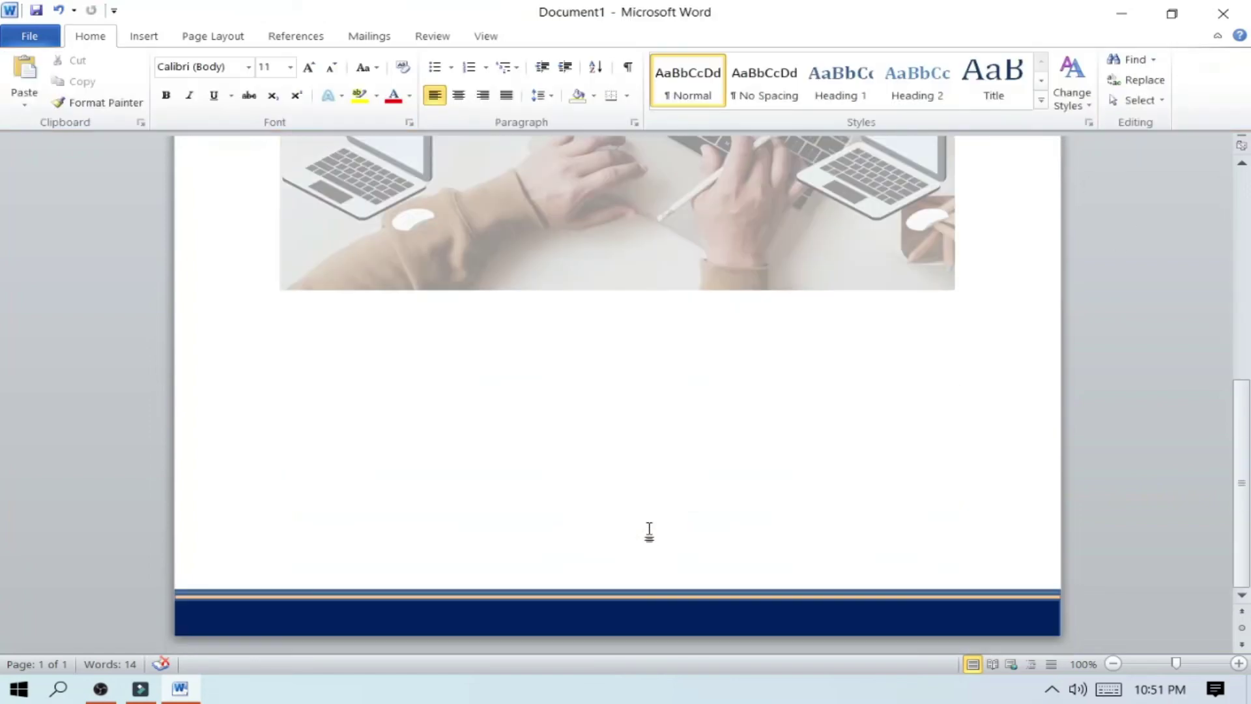
click(150, 38)
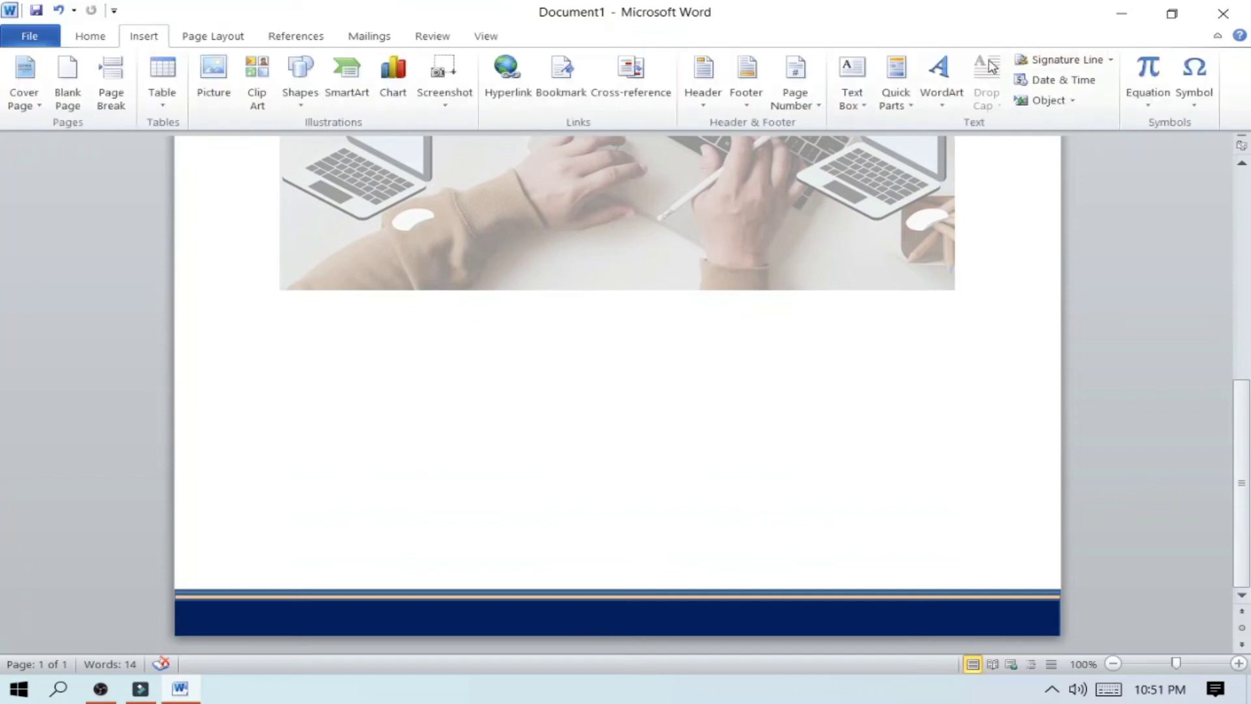
click(941, 85)
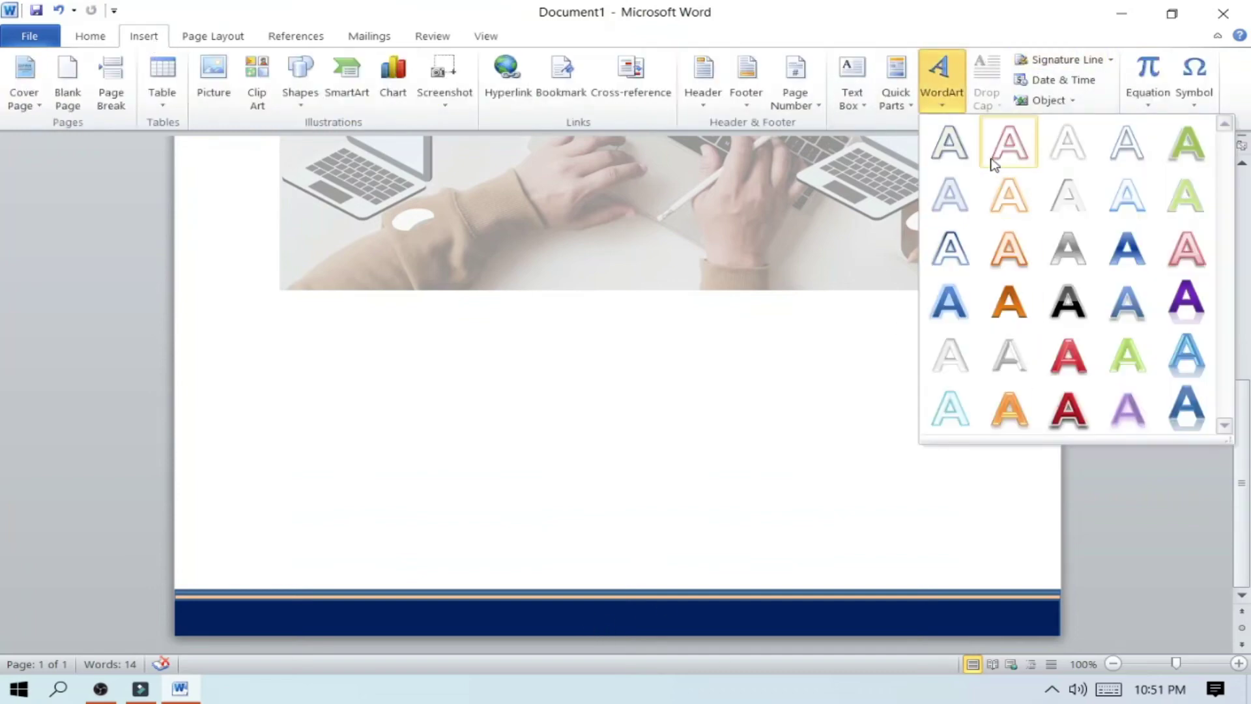
click(949, 150)
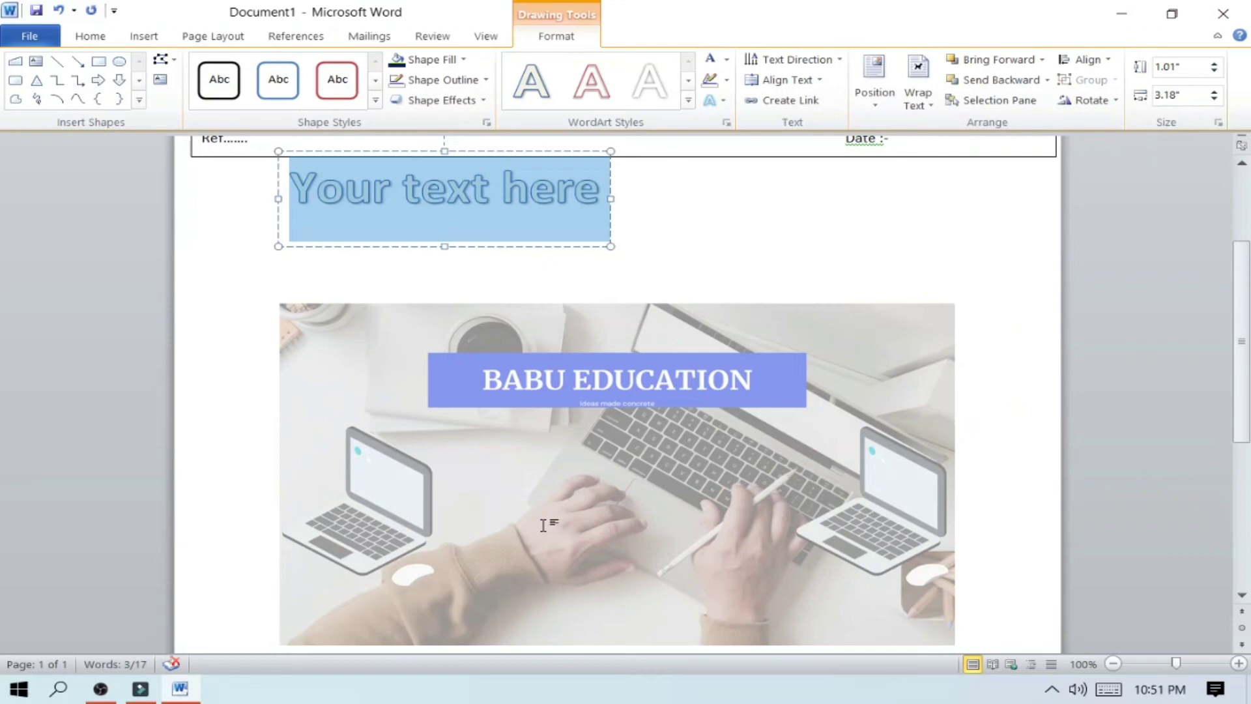
text(b)
key(BackSpace)
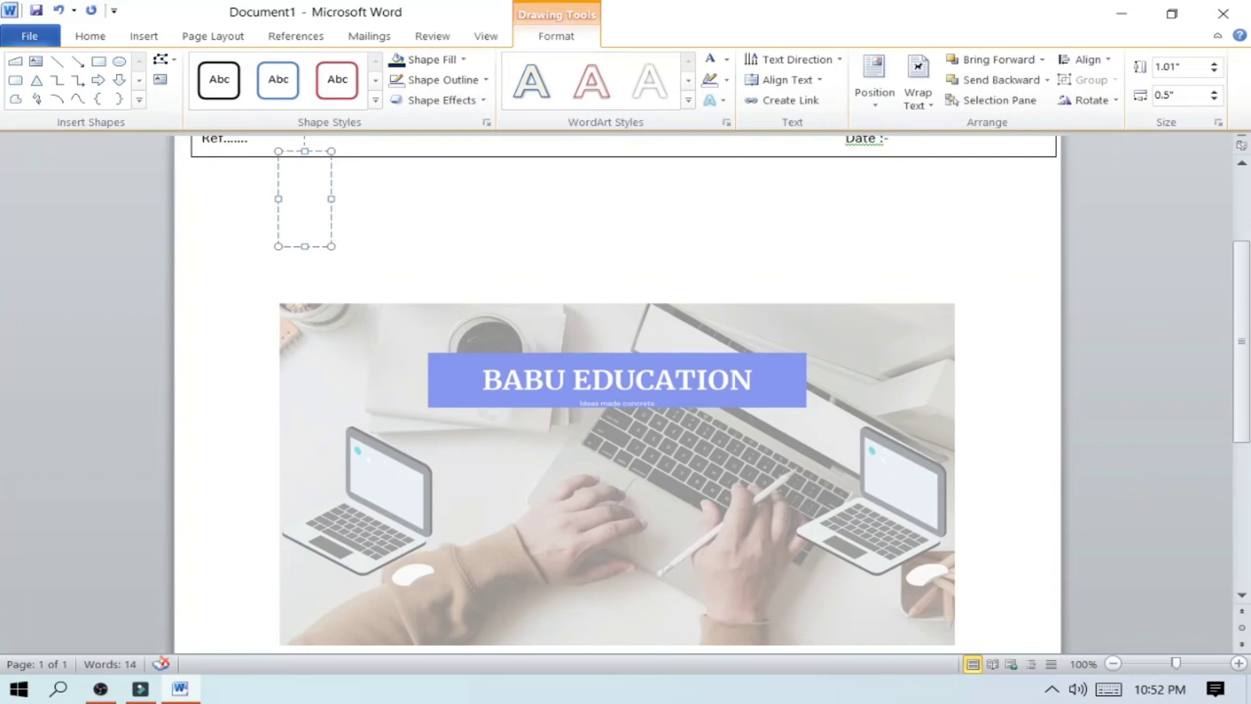
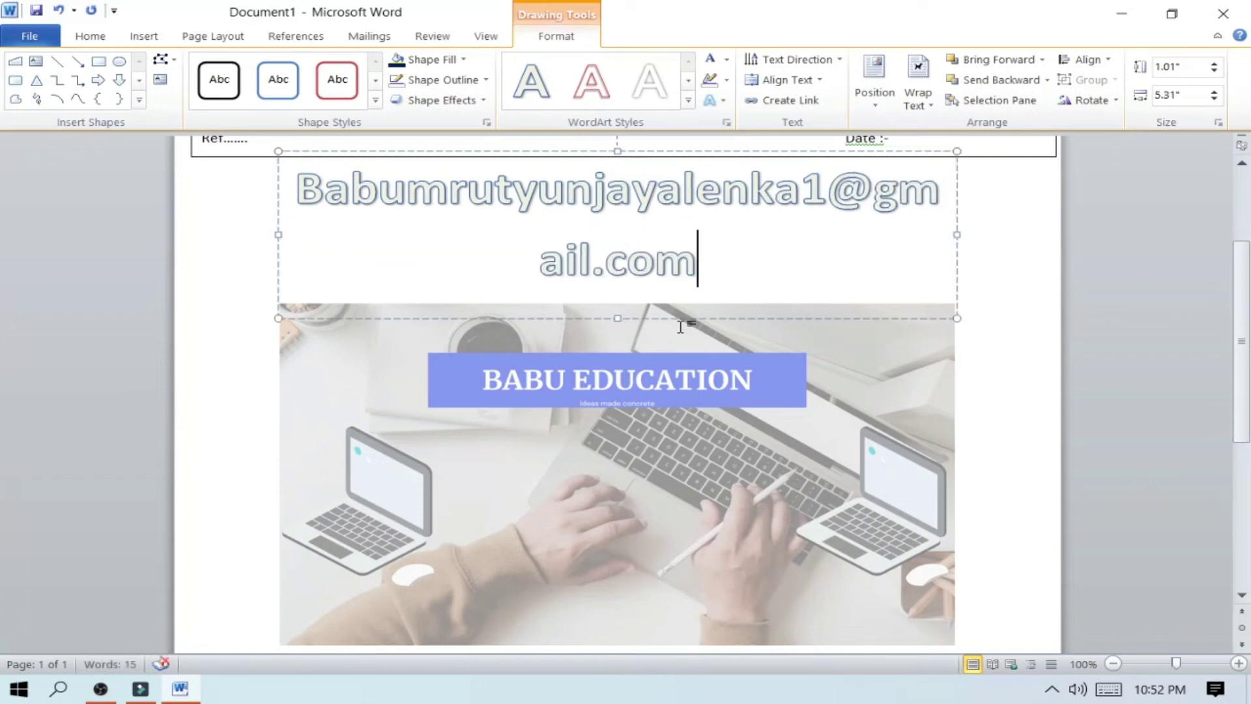
Replace the capital B at the start of the e-mail address with a lowercase b
drag(714, 281, 336, 148)
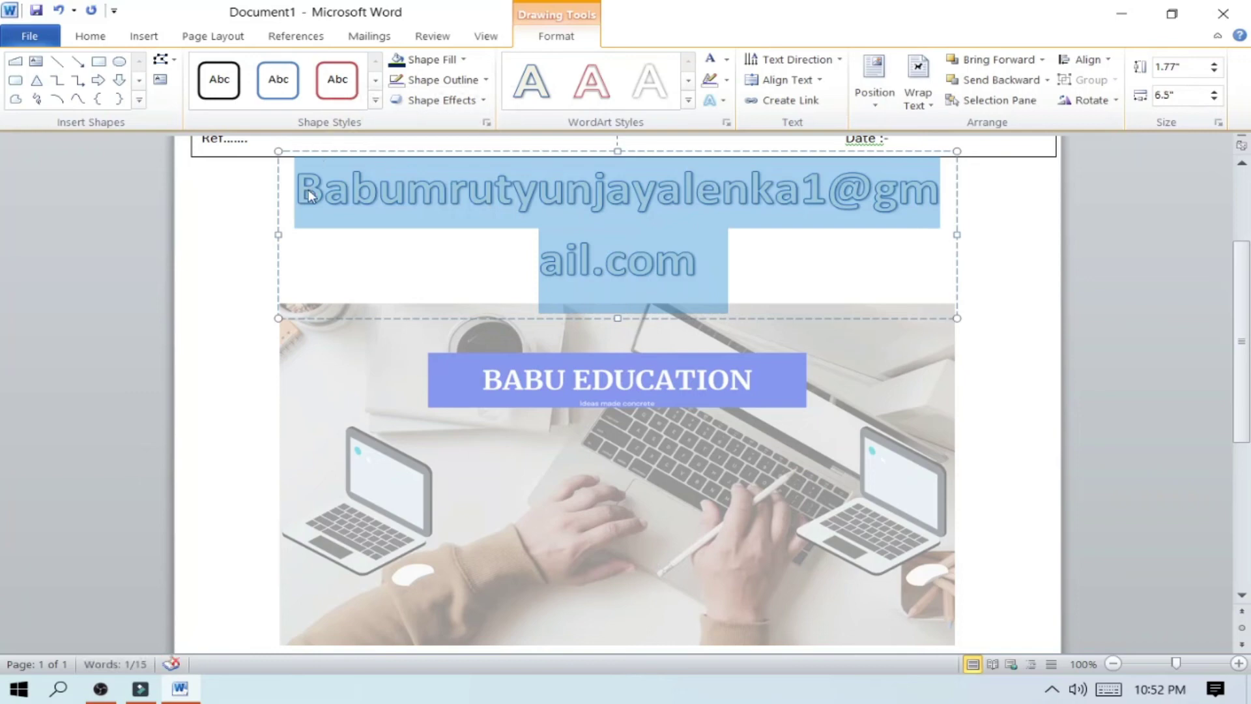
click(331, 211)
key(BackSpace)
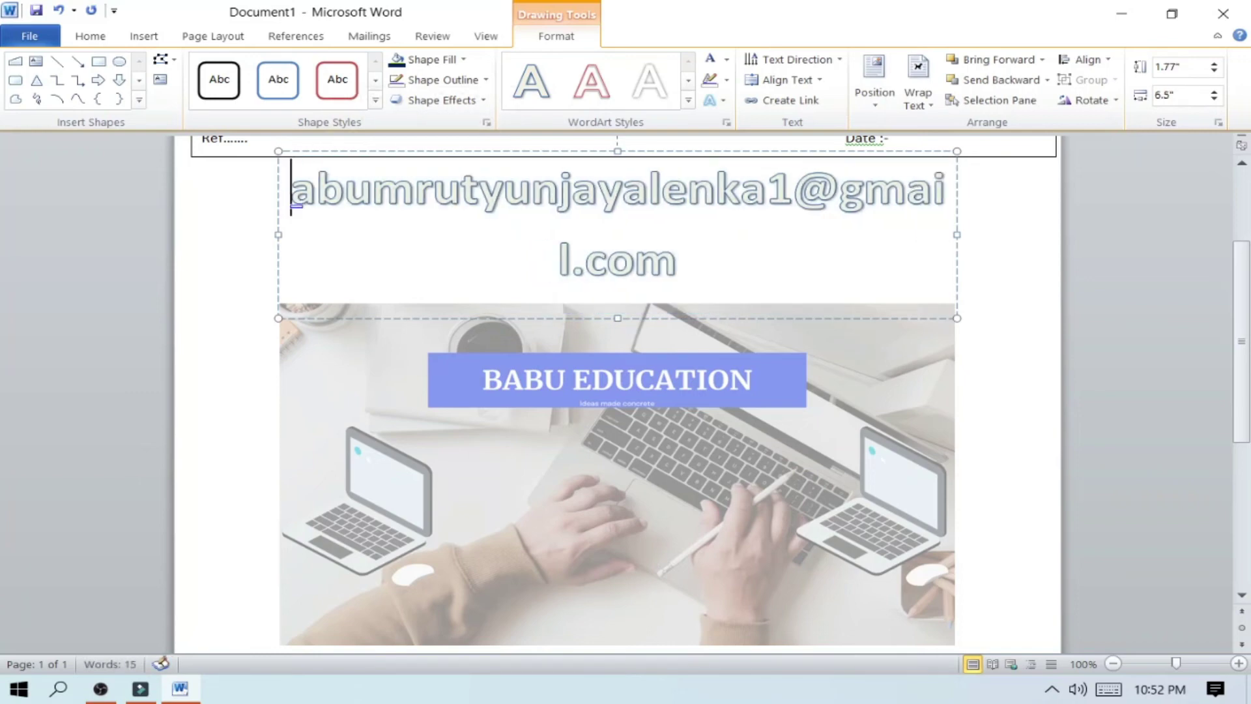
text(b)
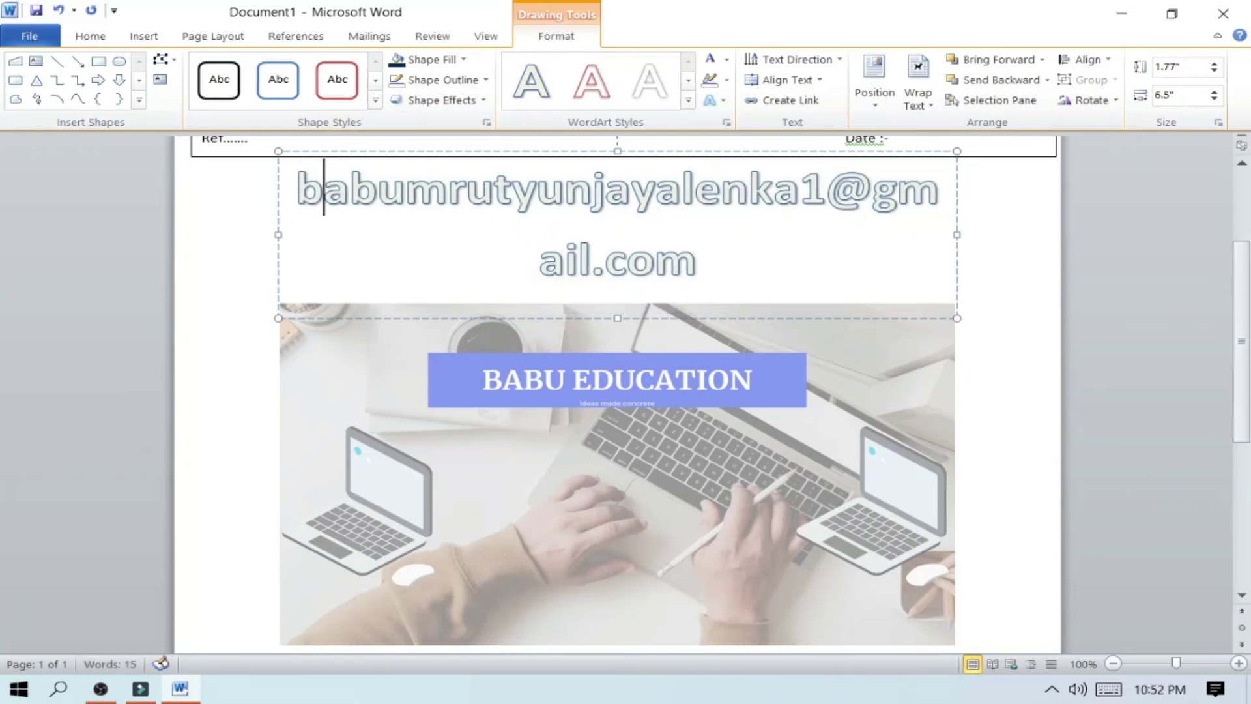
Set the whole e-mail address text to 18 pt so it fits on one line
drag(780, 284, 505, 215)
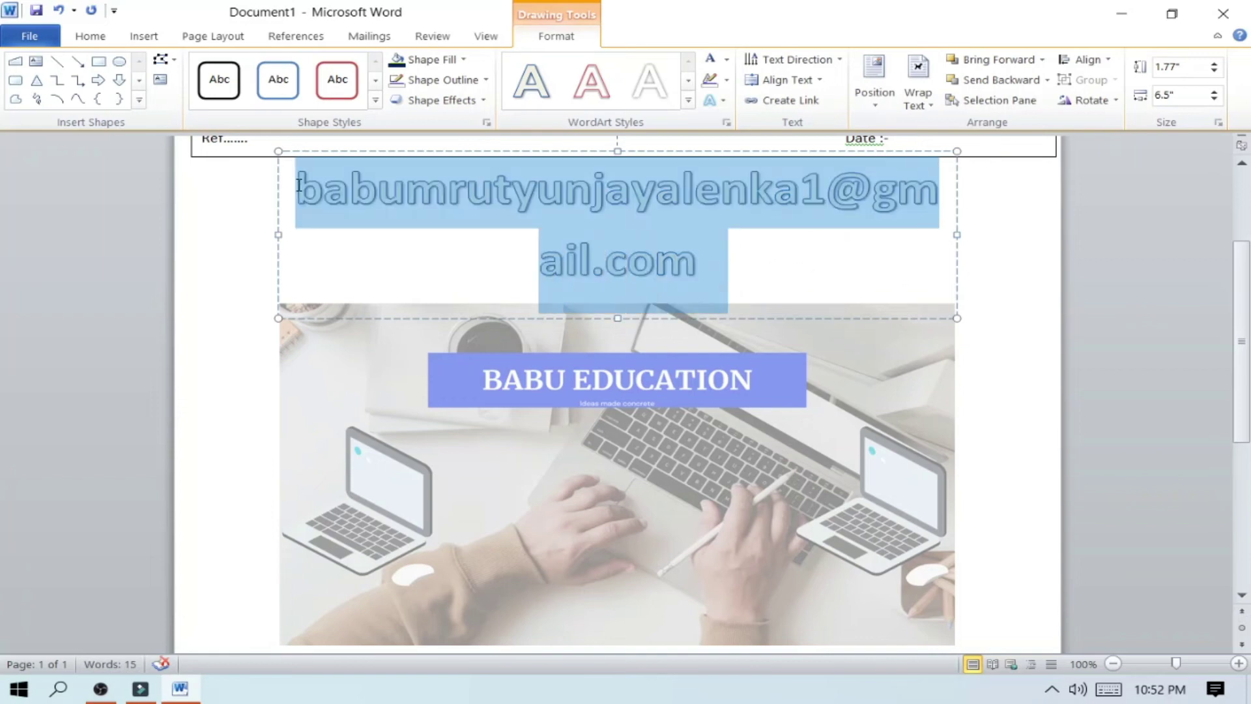
click(85, 41)
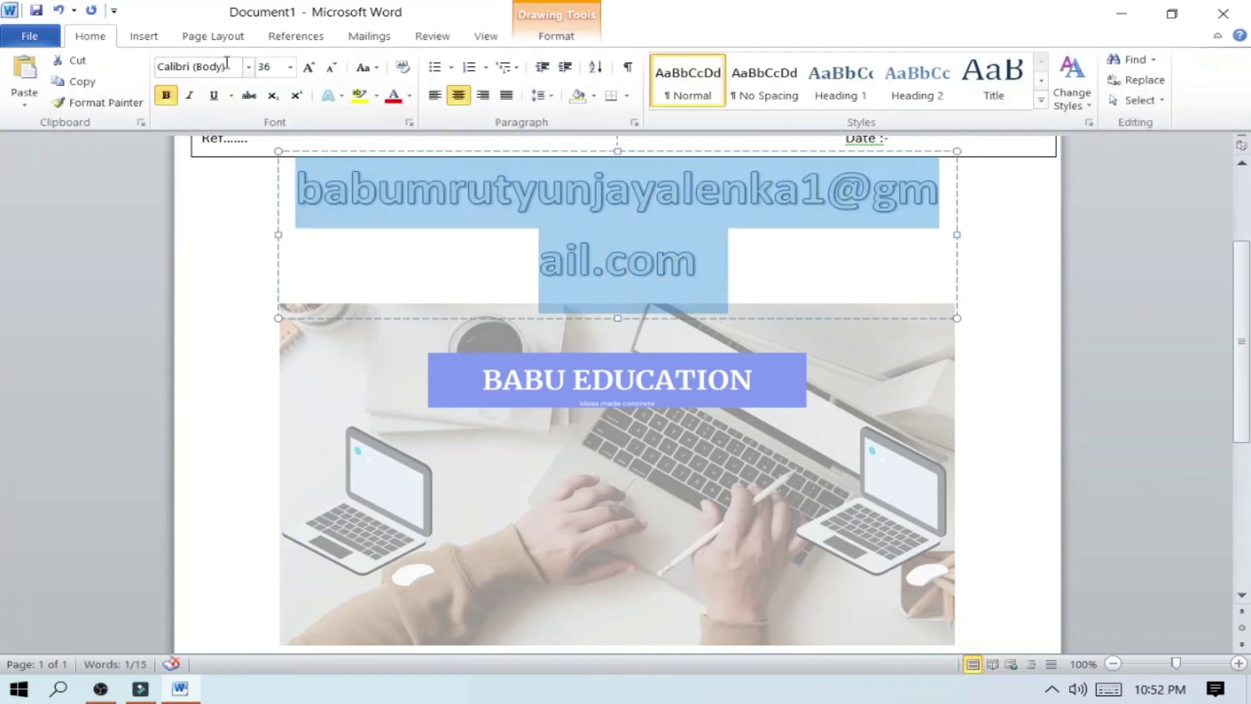
click(290, 66)
click(266, 203)
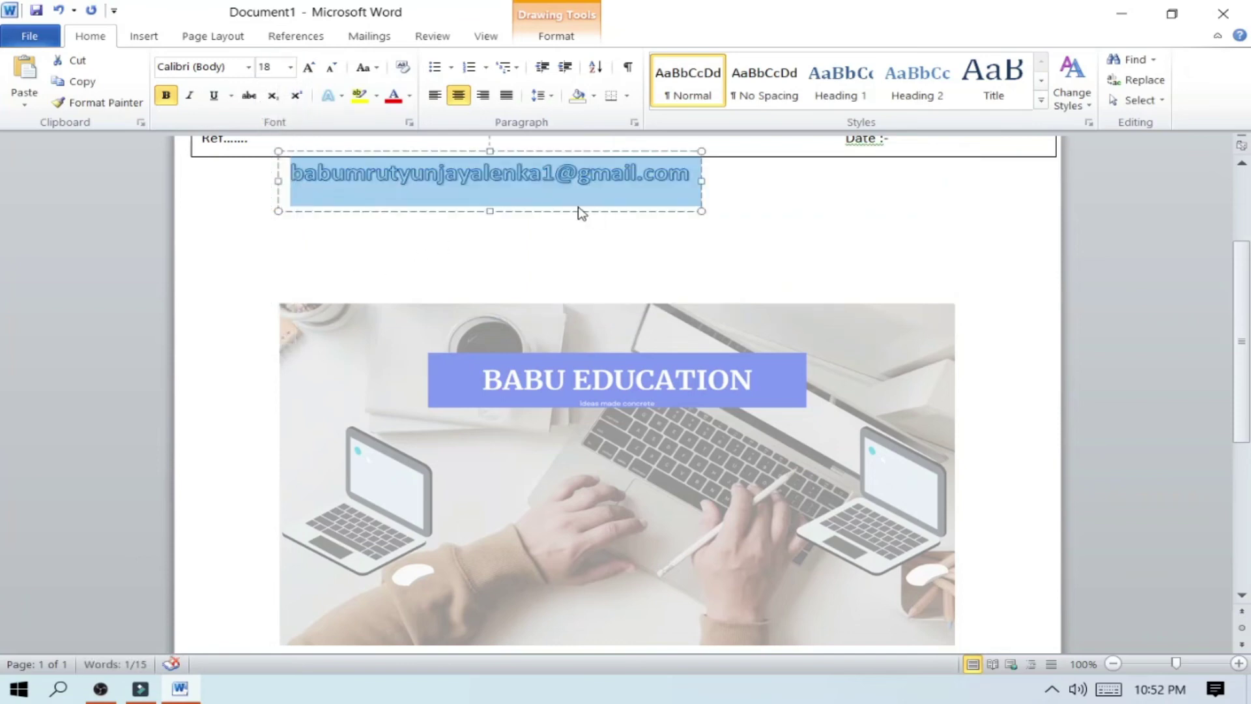
drag(579, 212, 657, 665)
scroll(684, 541, down, 5)
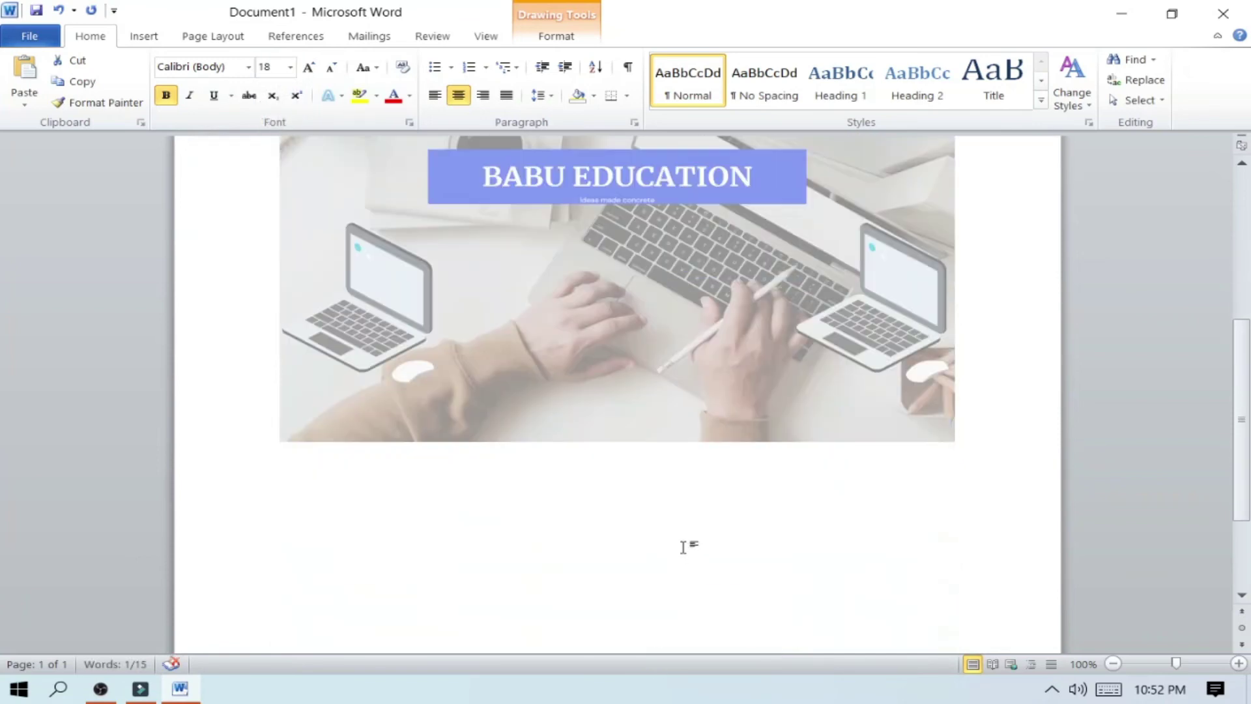
scroll(664, 469, up, 3)
scroll(649, 456, up, 2)
scroll(587, 397, up, 3)
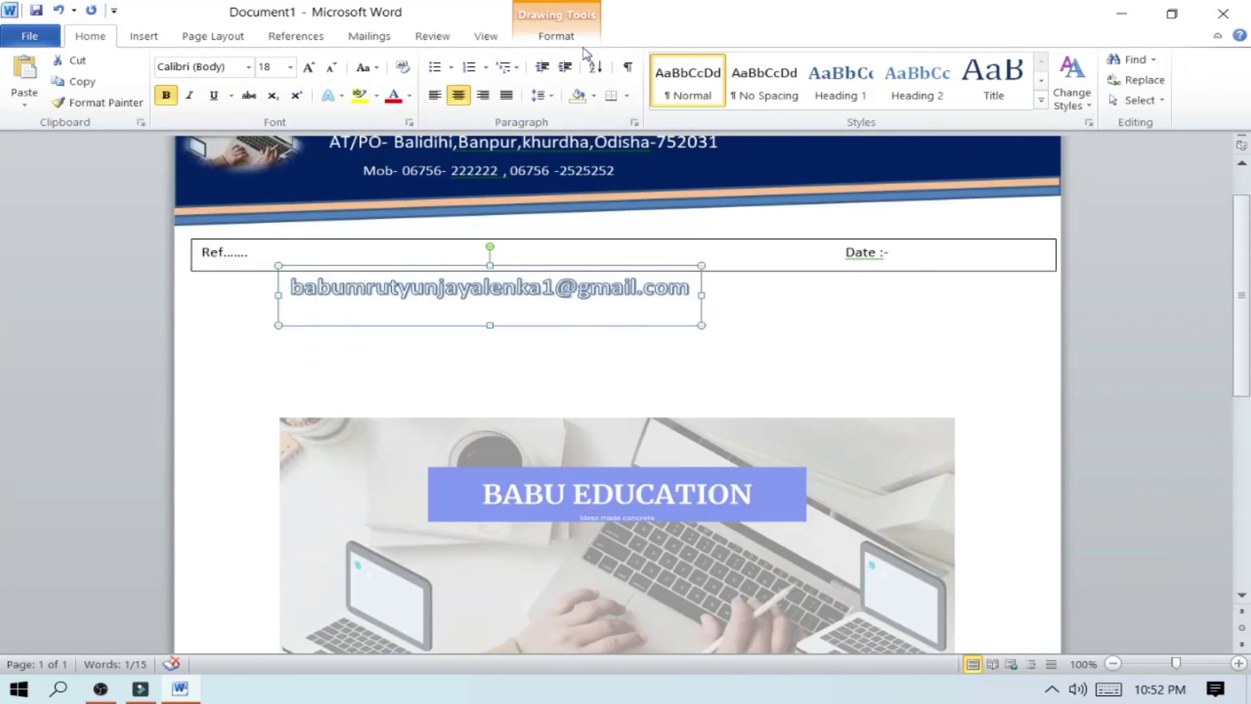
Give the email WordArt Tight text wrapping
click(566, 37)
click(917, 88)
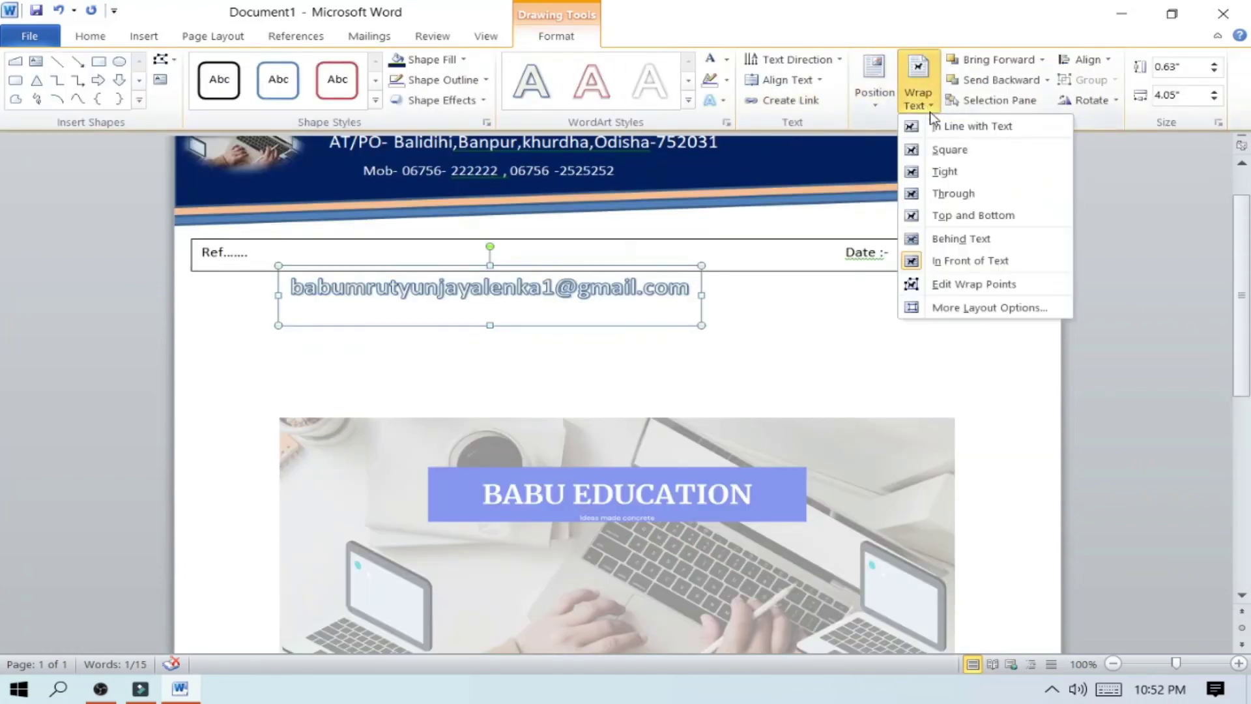
click(949, 154)
Move the email WordArt down into the navy footer band at the page bottom
drag(533, 323, 542, 603)
scroll(553, 485, down, 5)
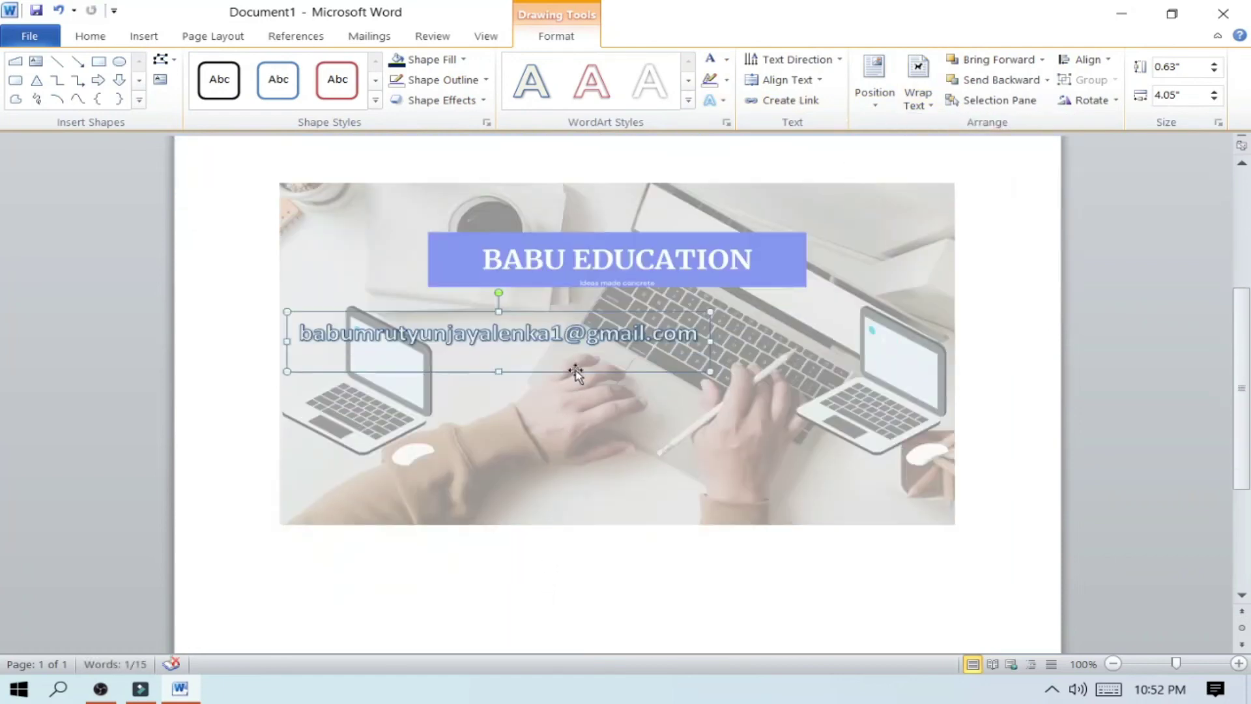
scroll(606, 573, down, 5)
scroll(610, 564, up, 5)
drag(558, 370, 599, 610)
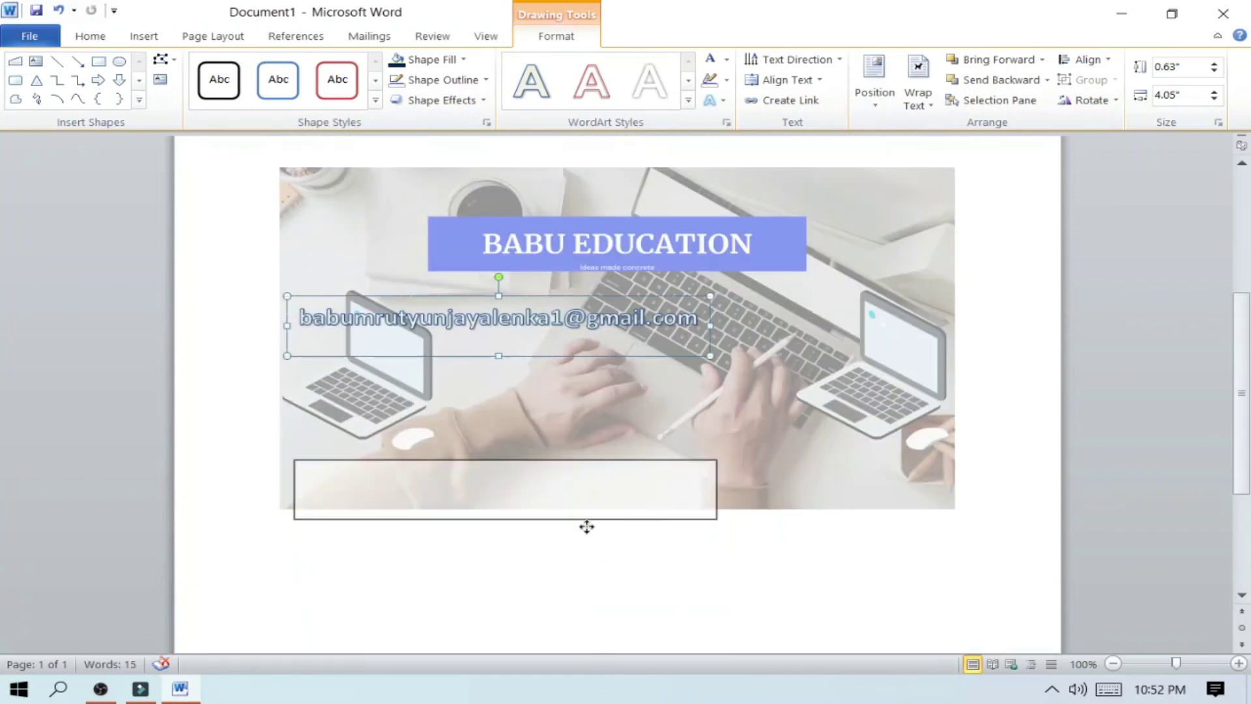
drag(584, 346, 615, 622)
scroll(636, 598, down, 4)
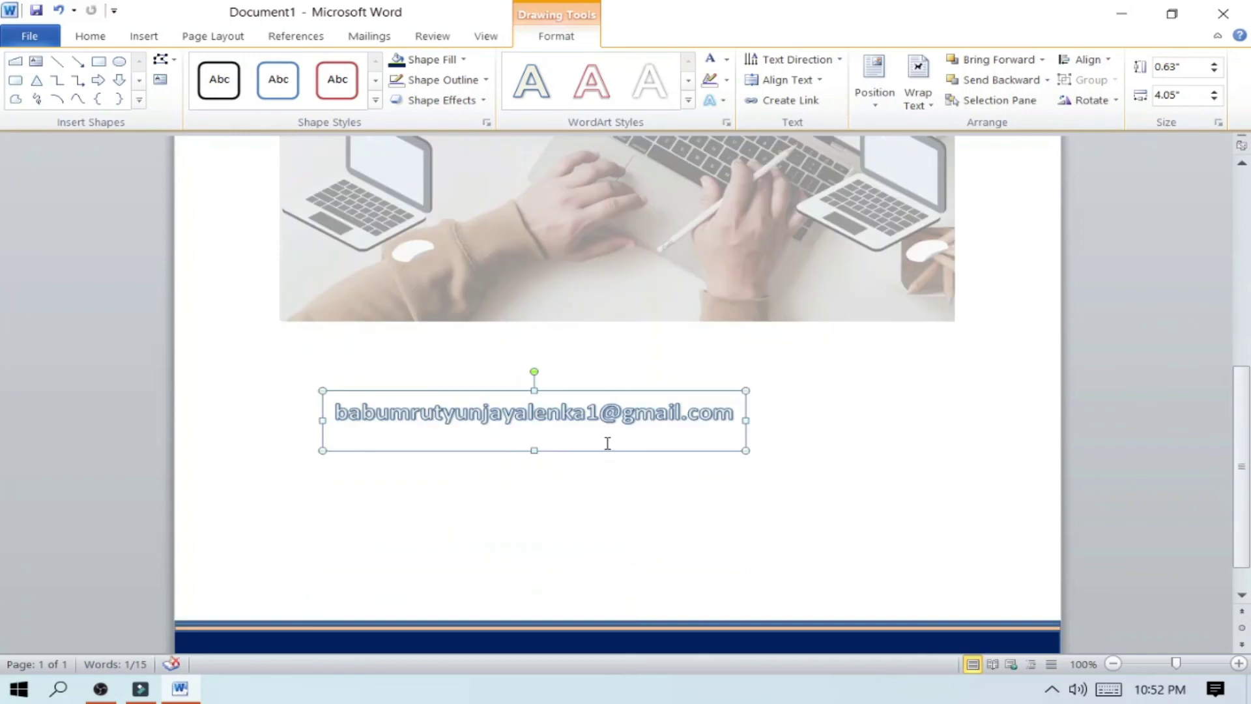
drag(607, 448, 613, 637)
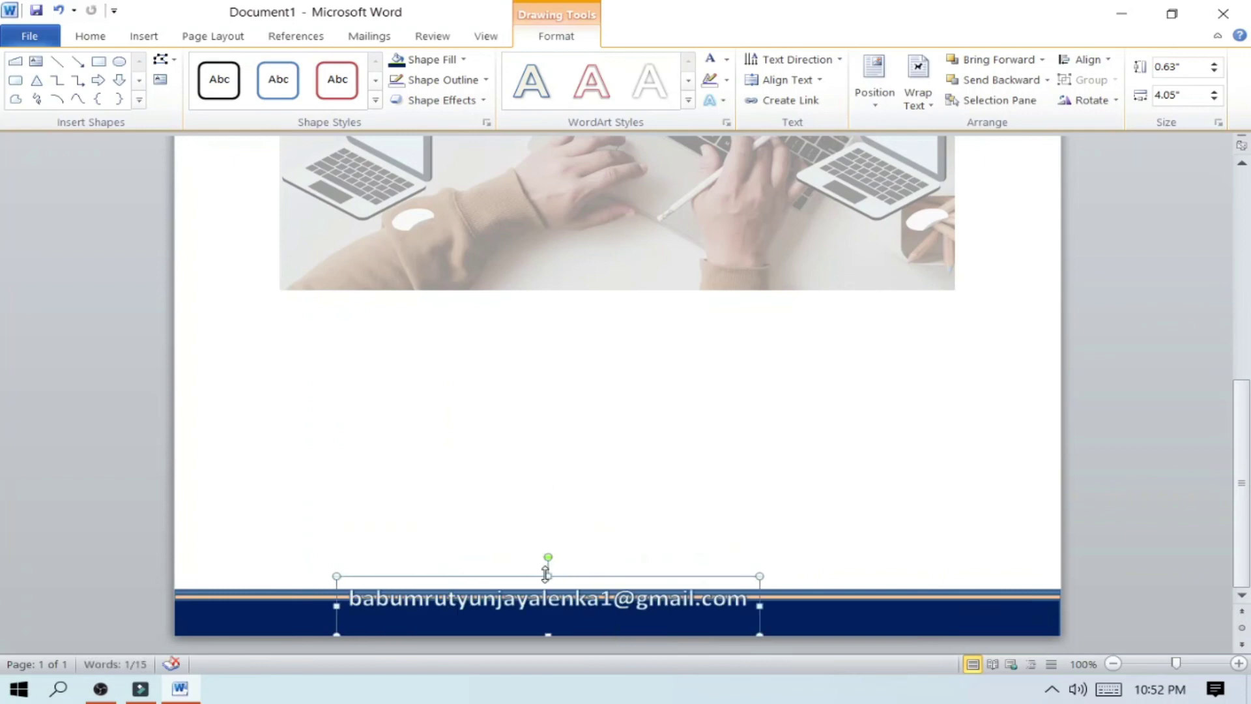
Shorten the email box to about 0.35 inch tall by dragging its top edge
drag(546, 574, 548, 593)
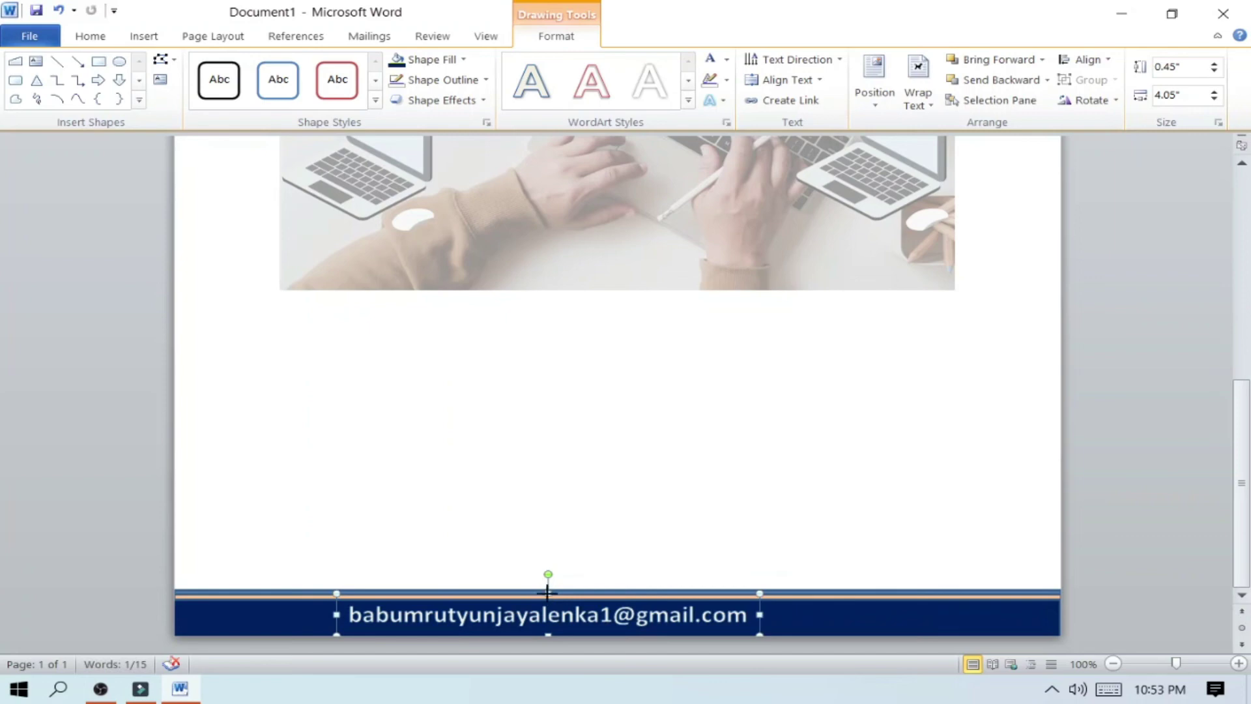
drag(547, 591, 548, 602)
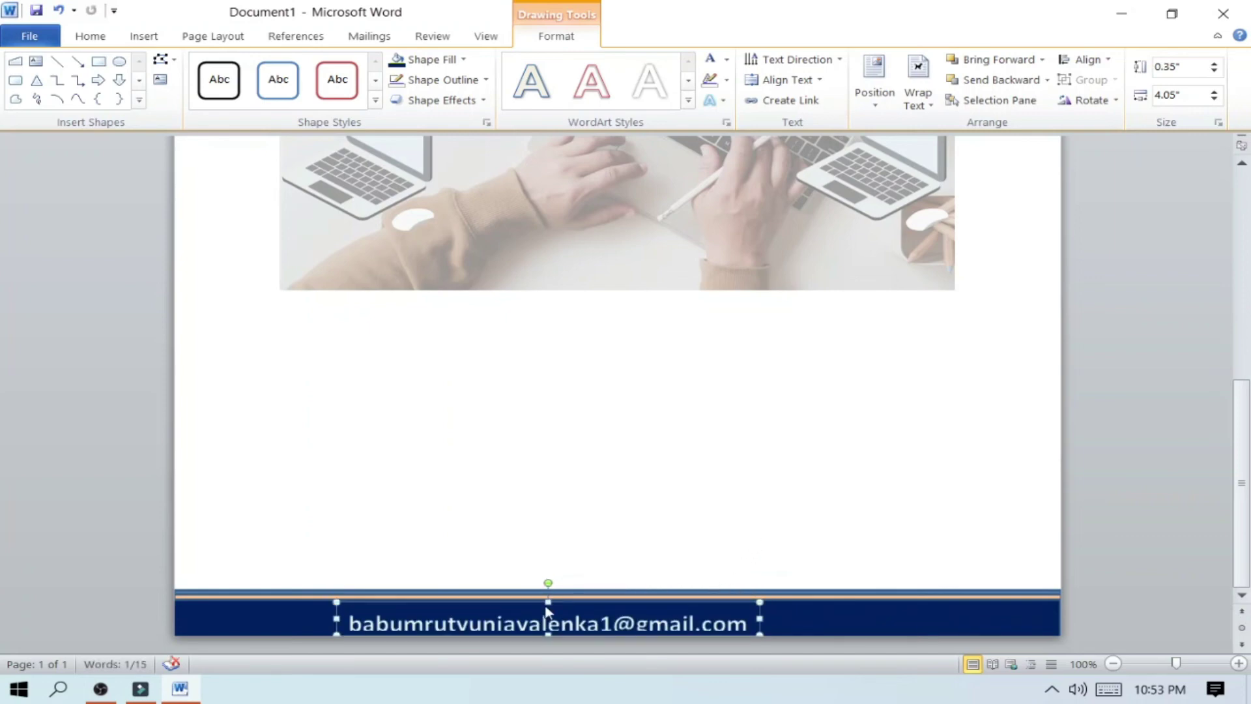
drag(547, 597, 548, 593)
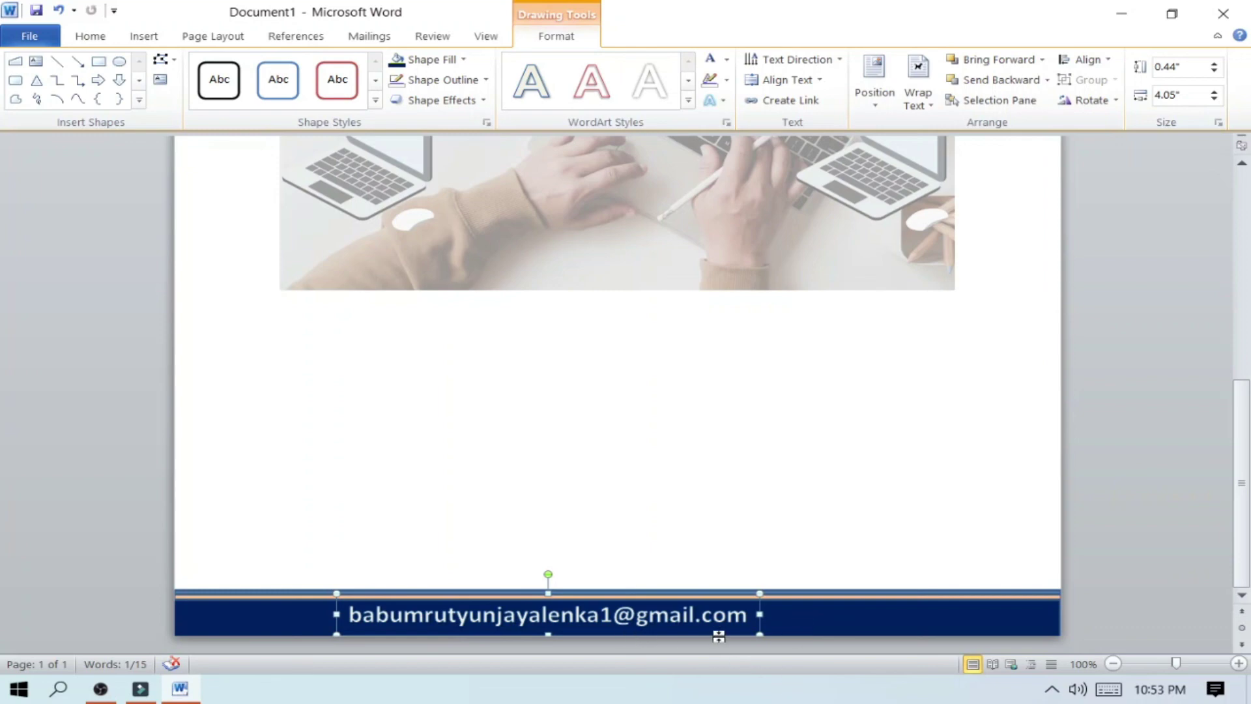
Set the footer email text to 14 pt
drag(747, 615, 349, 615)
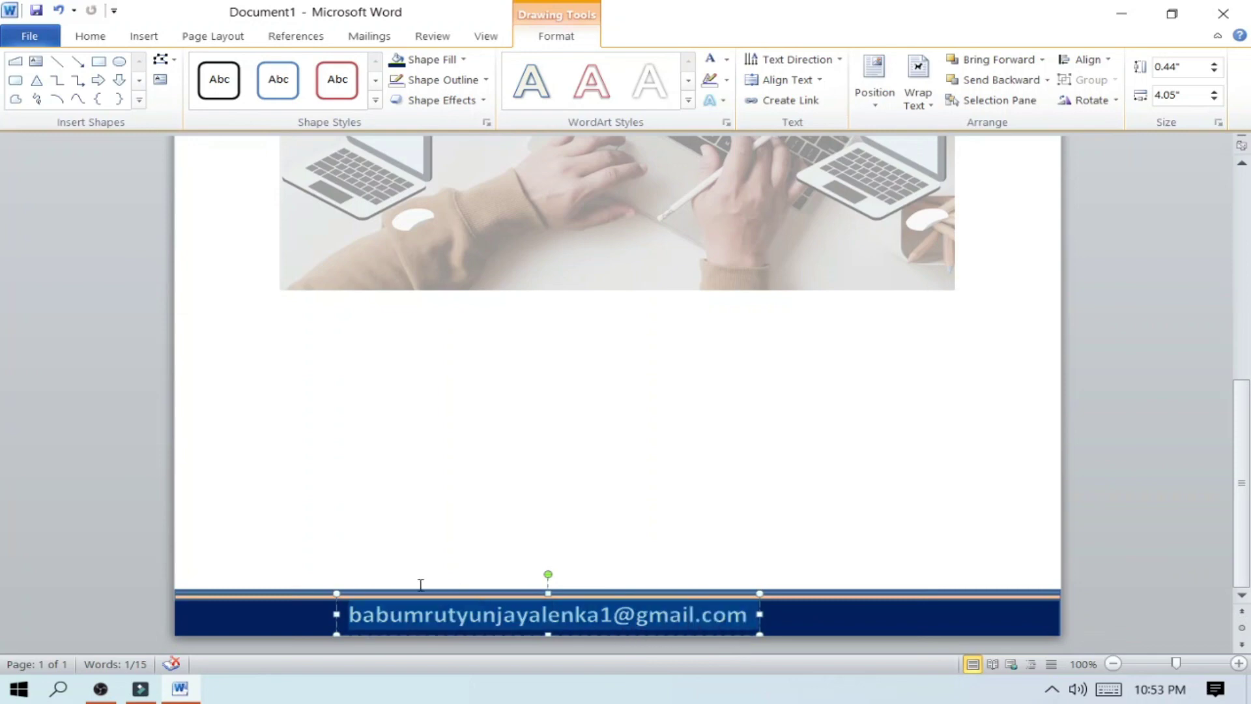
click(89, 35)
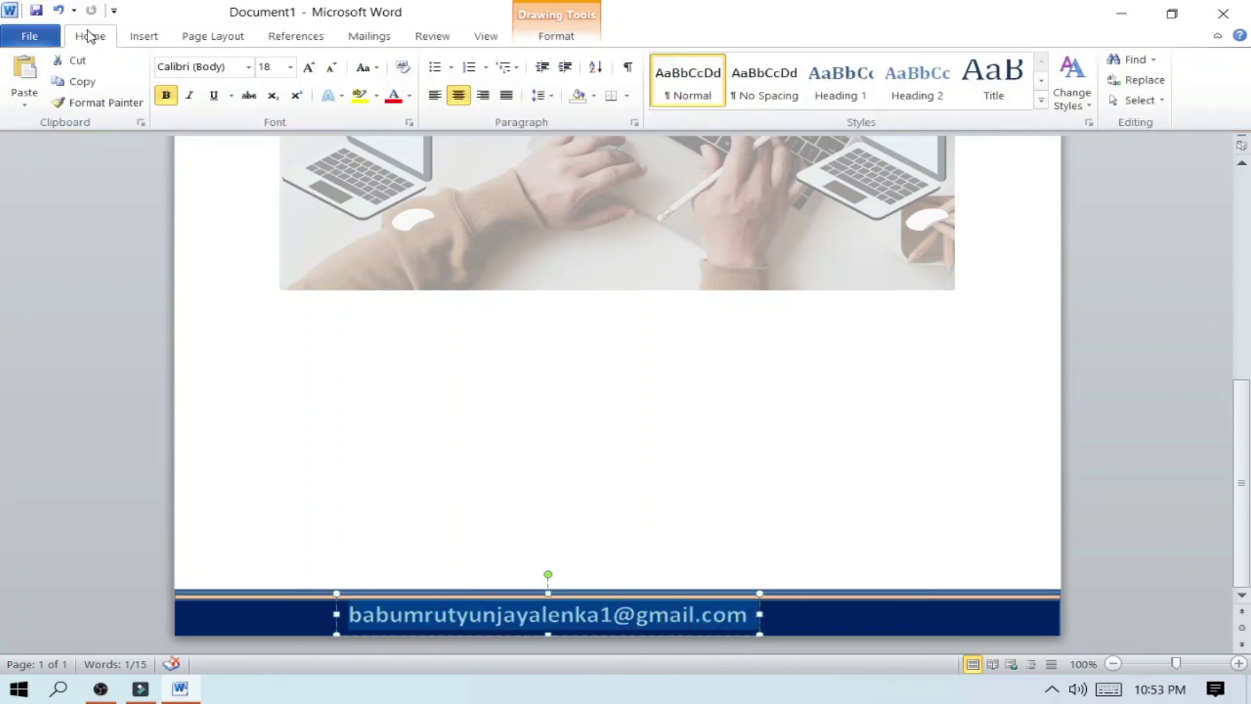
click(290, 67)
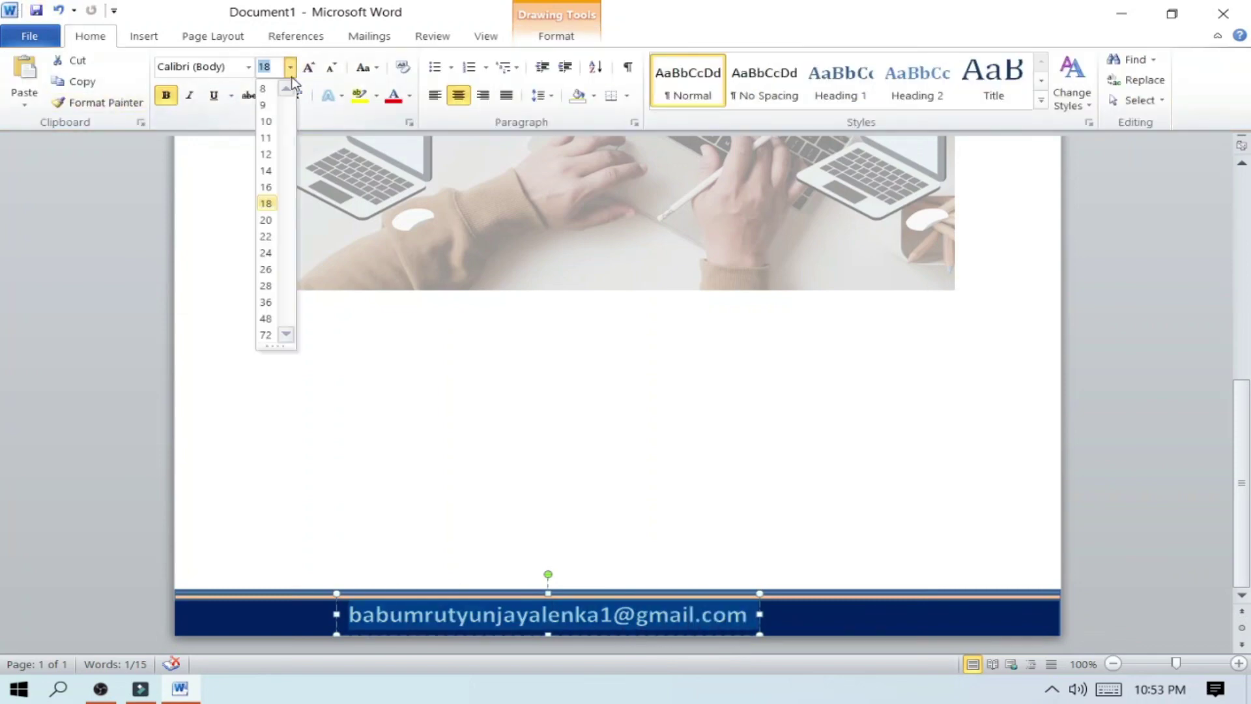
click(267, 171)
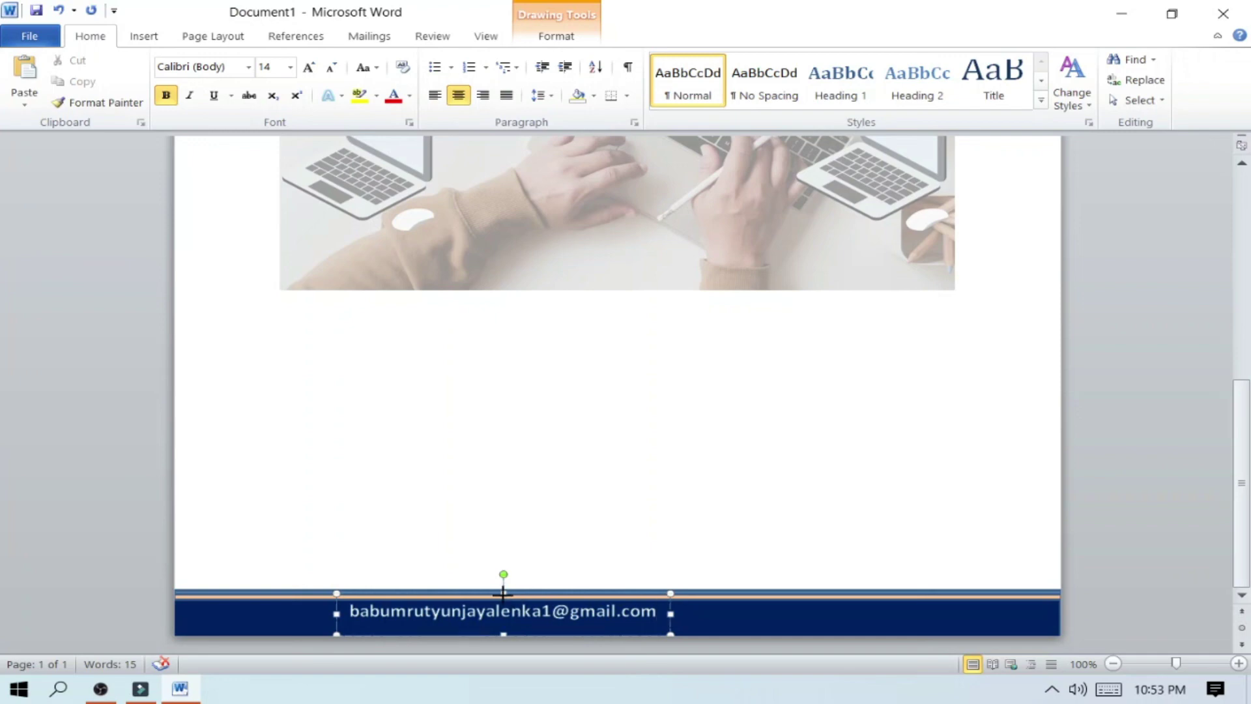
Shift the email box right so it sits centred across the navy footer band
key(ctrl+a)
drag(502, 595, 502, 604)
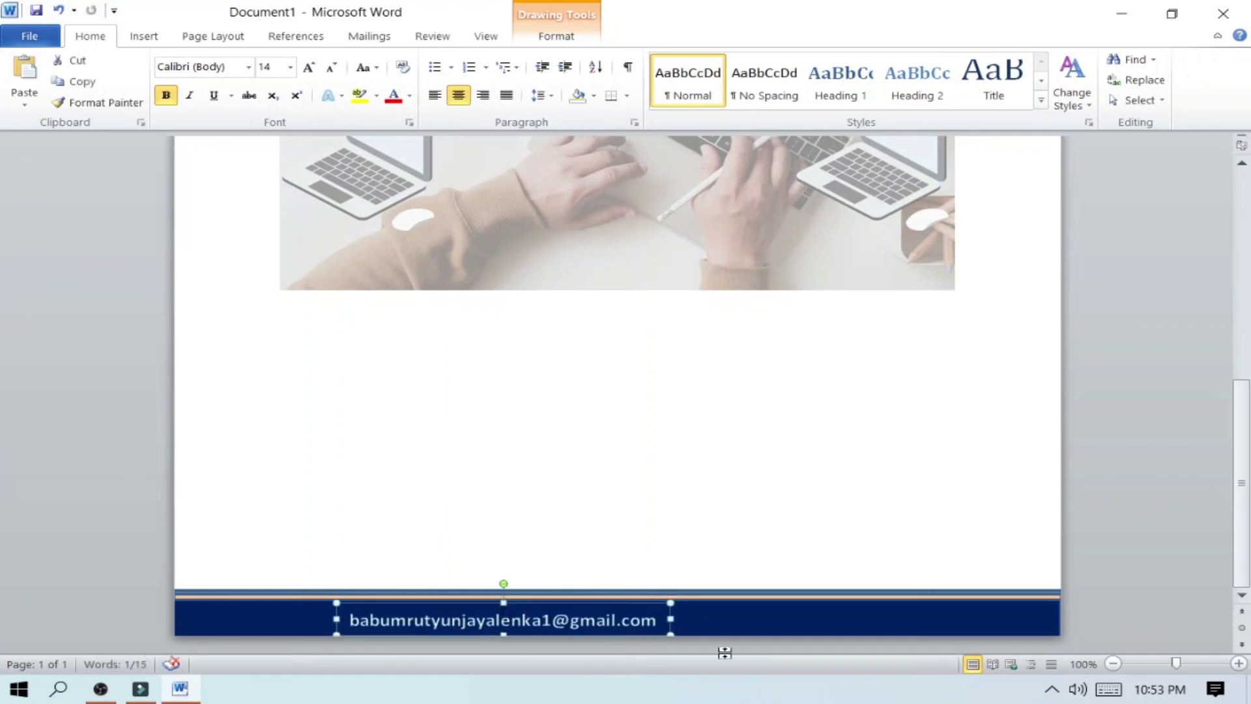
key(ctrl+Right)
key(ctrl+Right)
key(ctrl+Right)
key(ctrl+Right)
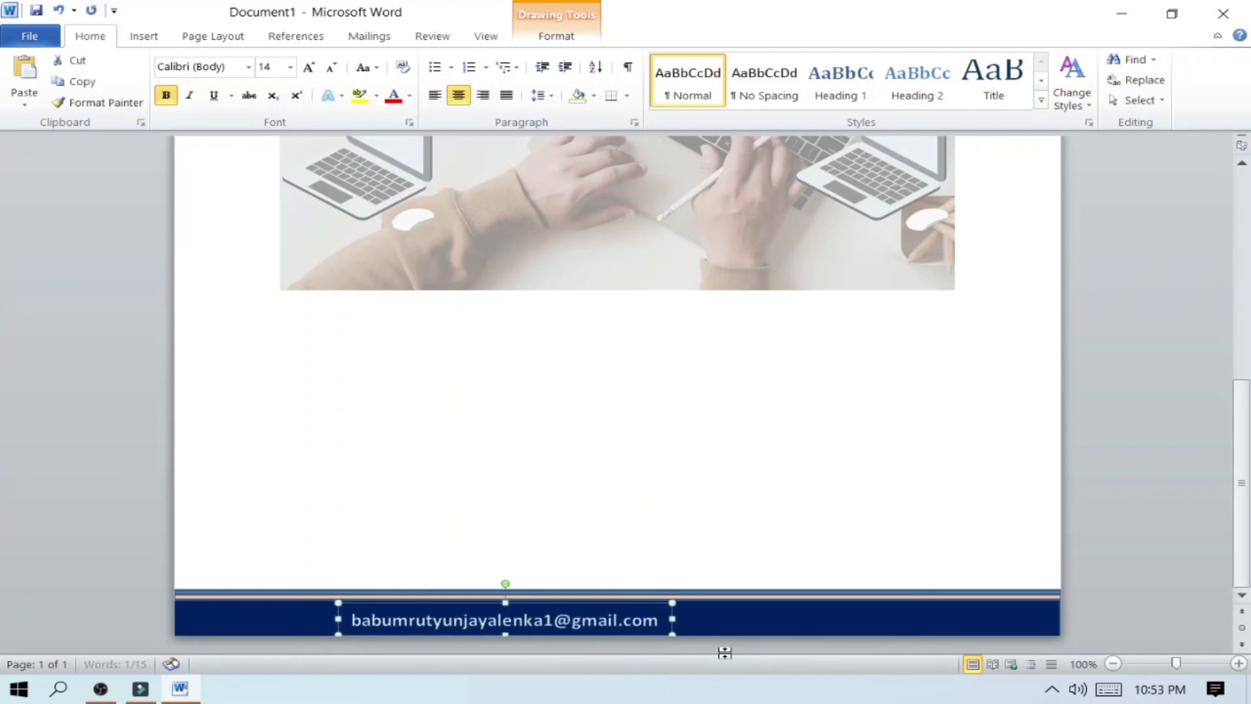
key(ctrl+Right)
key(ctrl+Right)
key(ctrl+Right)
key(ctrl+Right)
key(ctrl+Right)
key(ctrl+Right)
key(ctrl+Right)
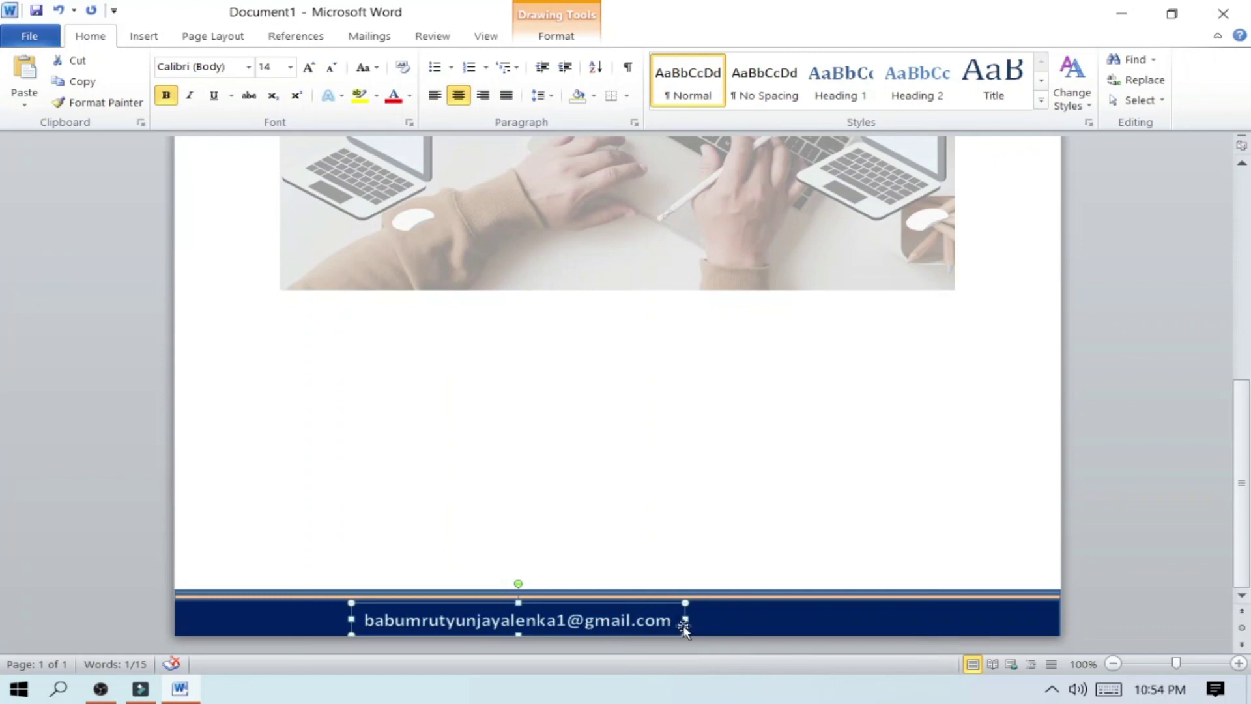
drag(686, 625, 733, 628)
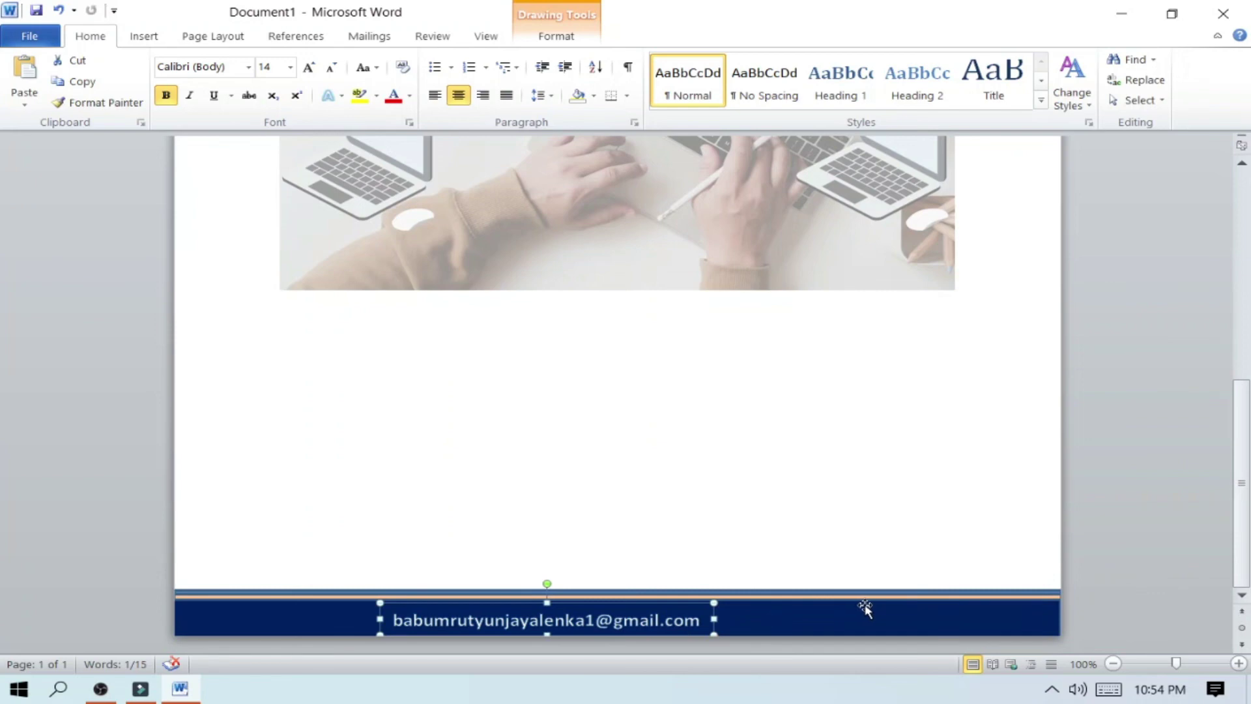
Exit the footer and zoom out to 40% to show the whole letterhead page
double_click(854, 522)
scroll(851, 555, down, 5)
ctrl+scroll(851, 556, down, 1)
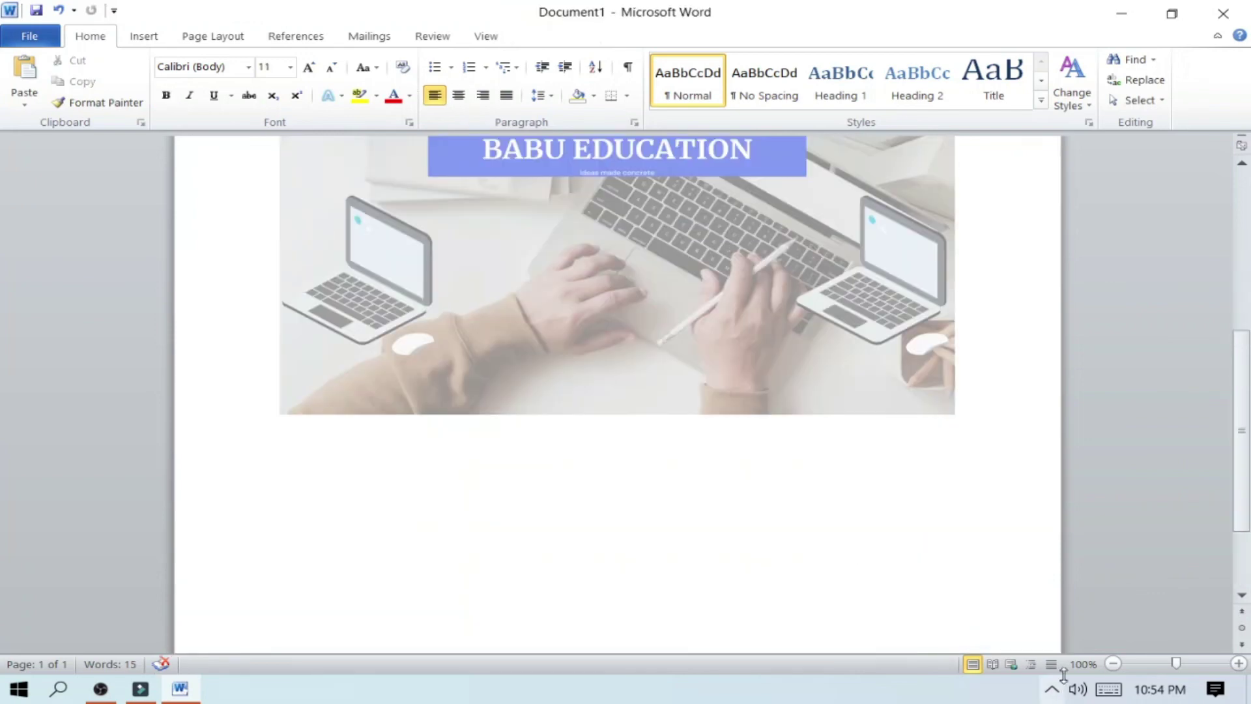
scroll(847, 558, up, 5)
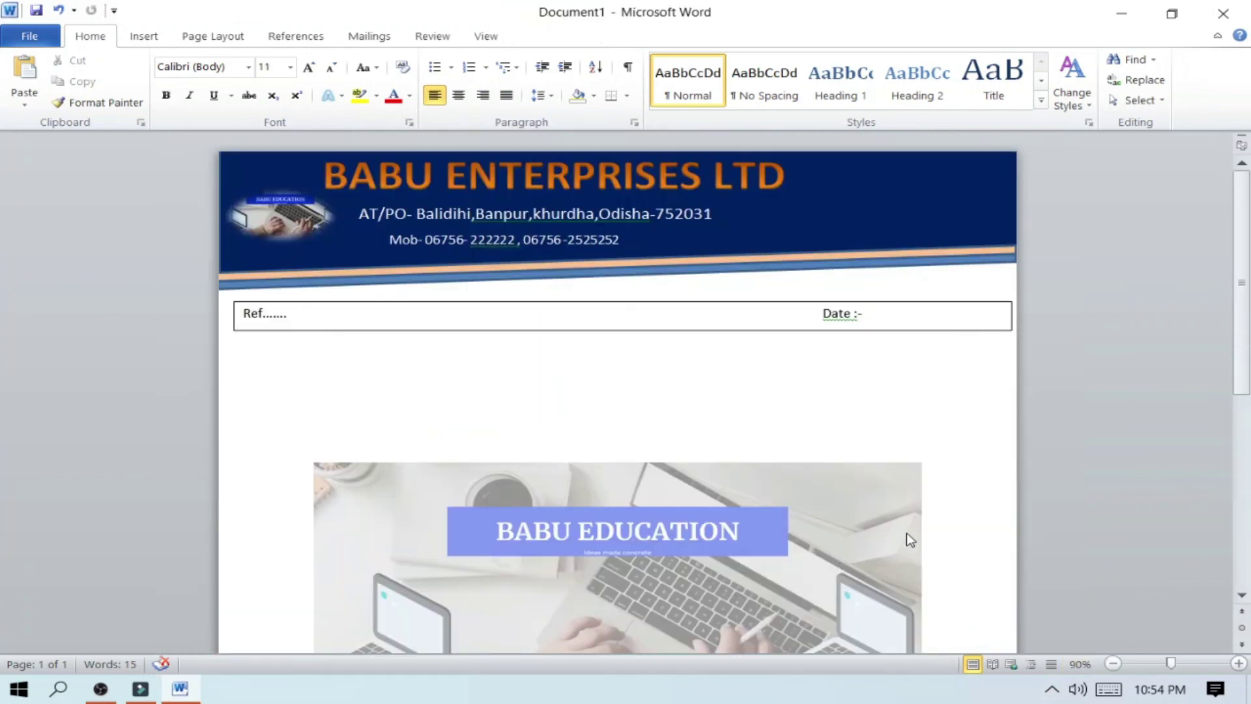
scroll(912, 537, down, 3)
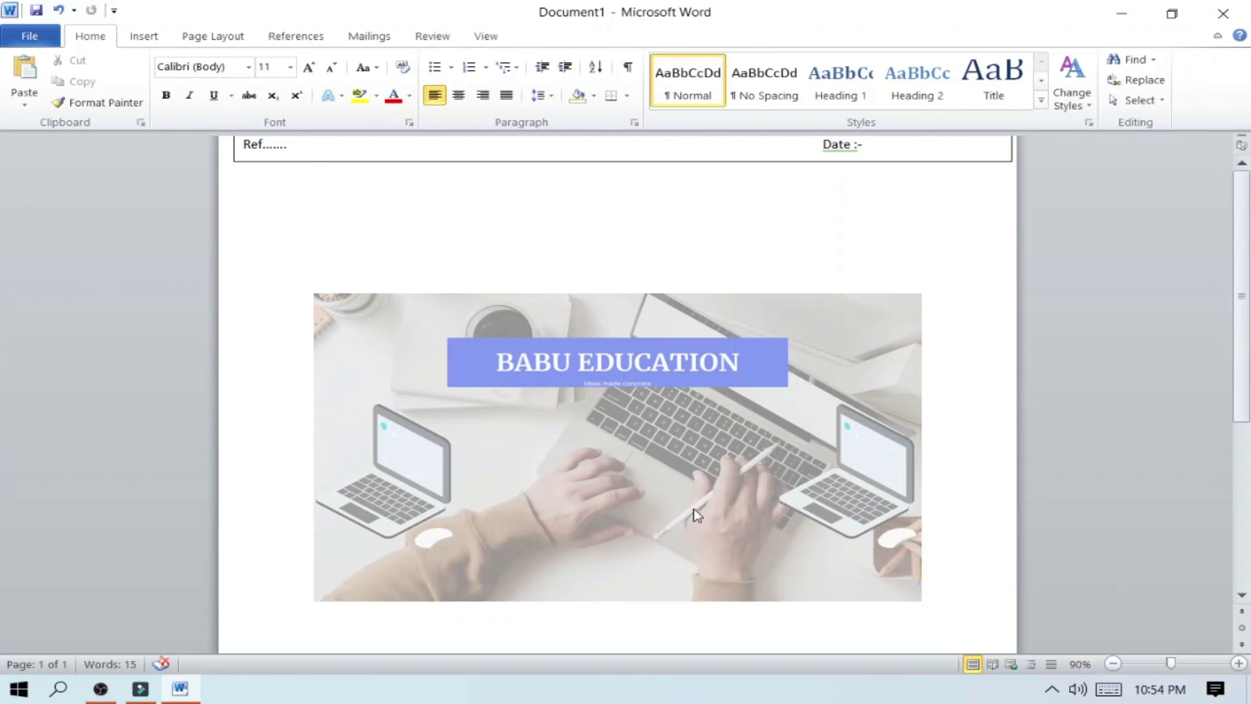
ctrl+scroll(701, 534, down, 2)
ctrl+scroll(699, 521, down, 1)
ctrl+scroll(697, 516, down, 2)
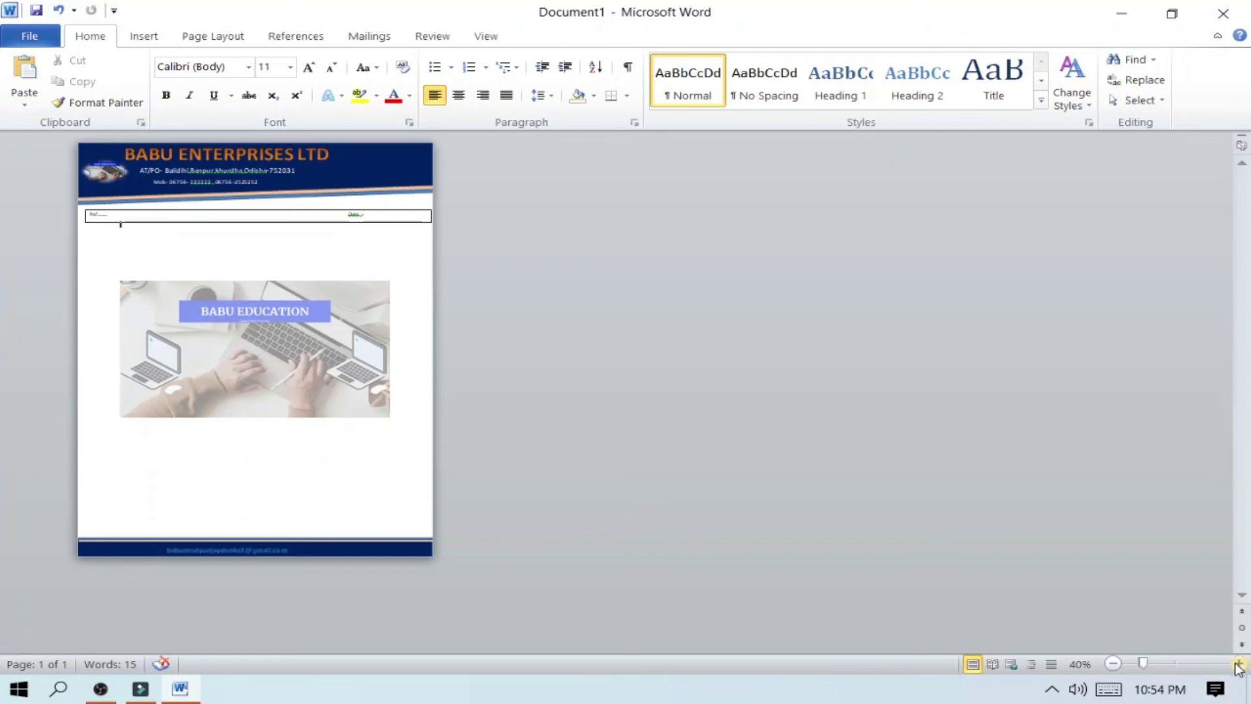
ctrl+scroll(872, 609, up, 1)
scroll(847, 595, down, 1)
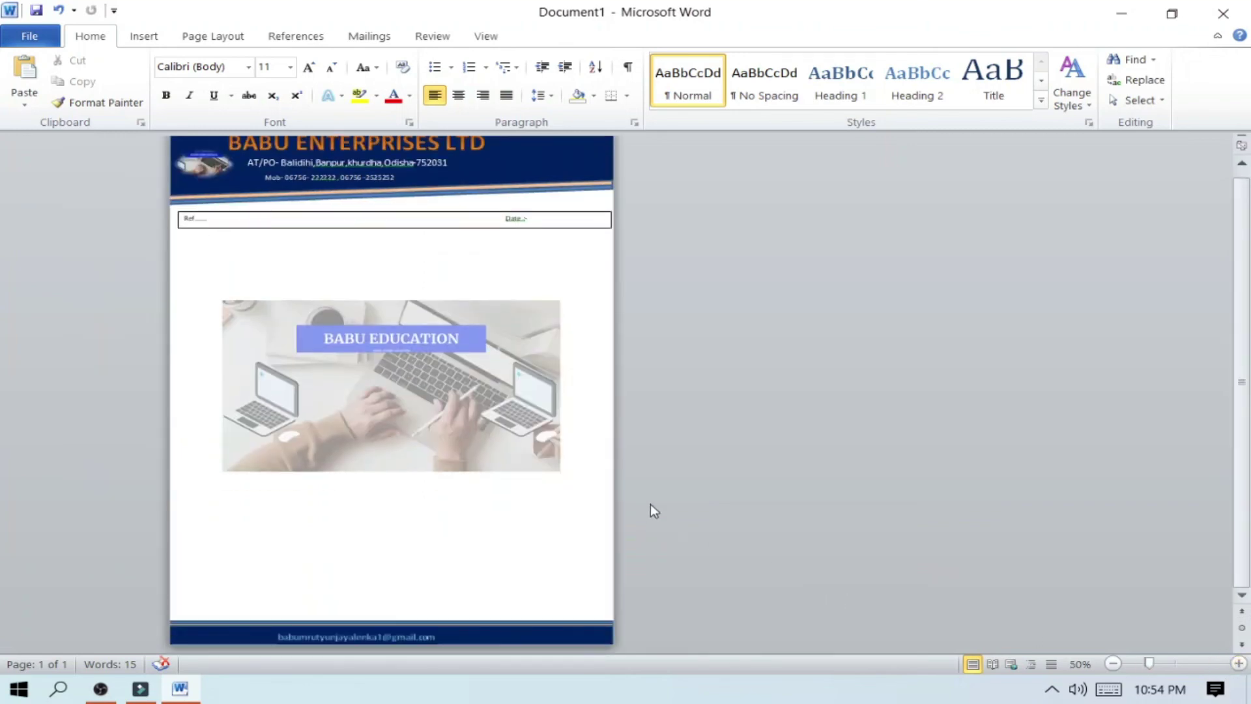
click(1114, 664)
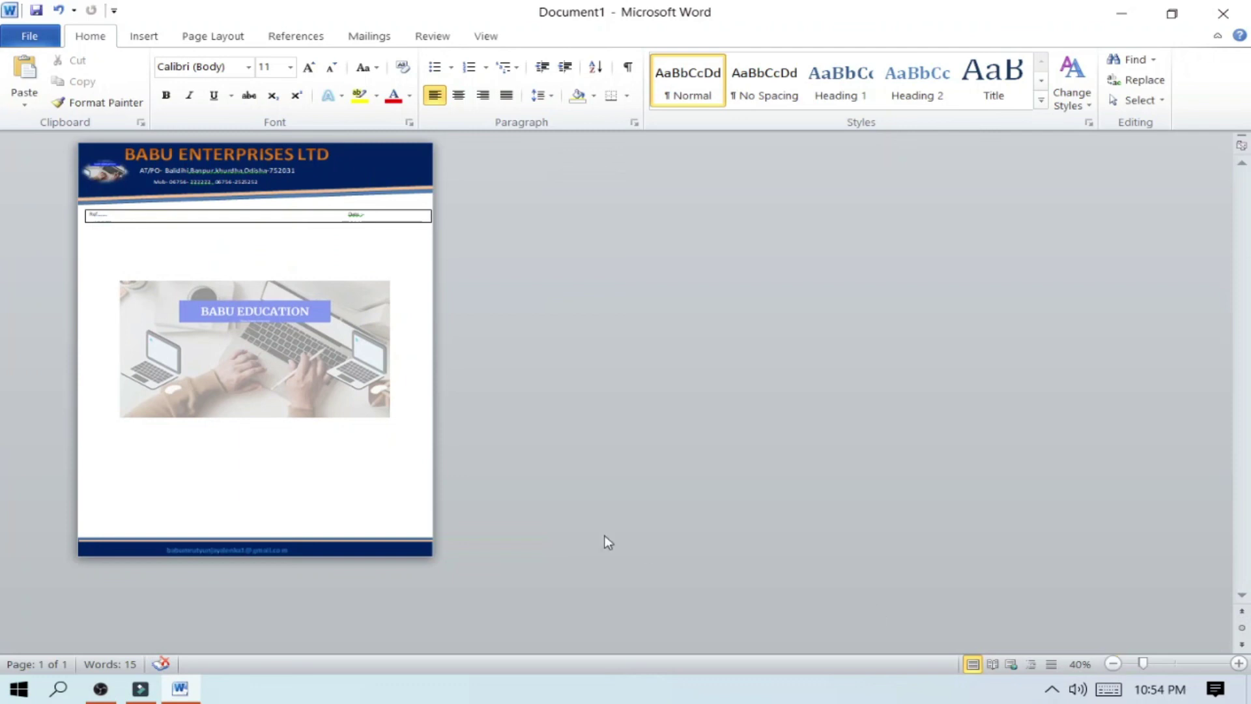